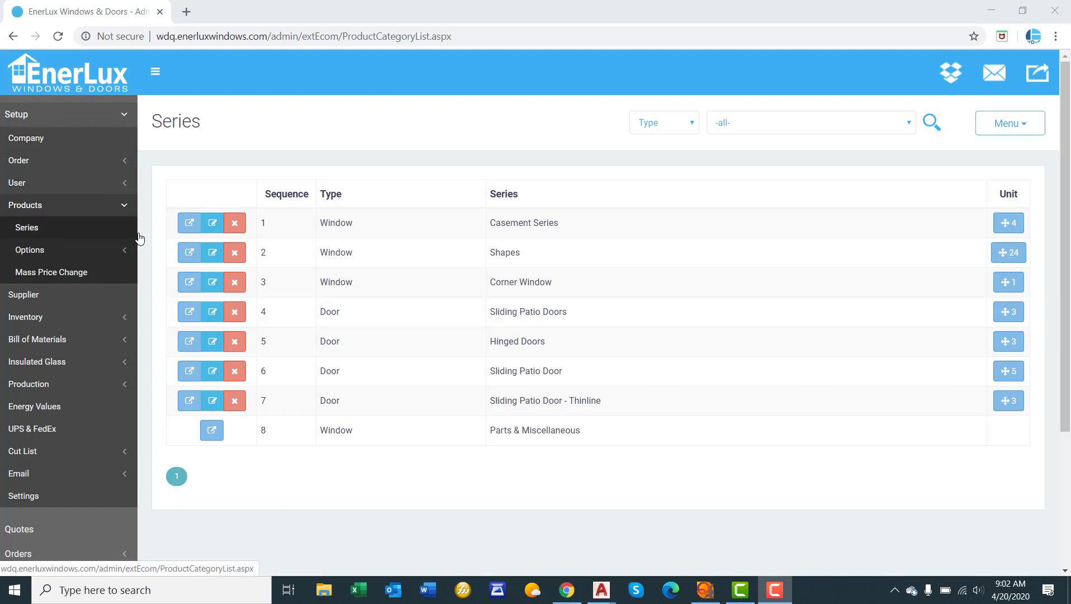
Start a new series of type Window in the Standard category.
click(998, 128)
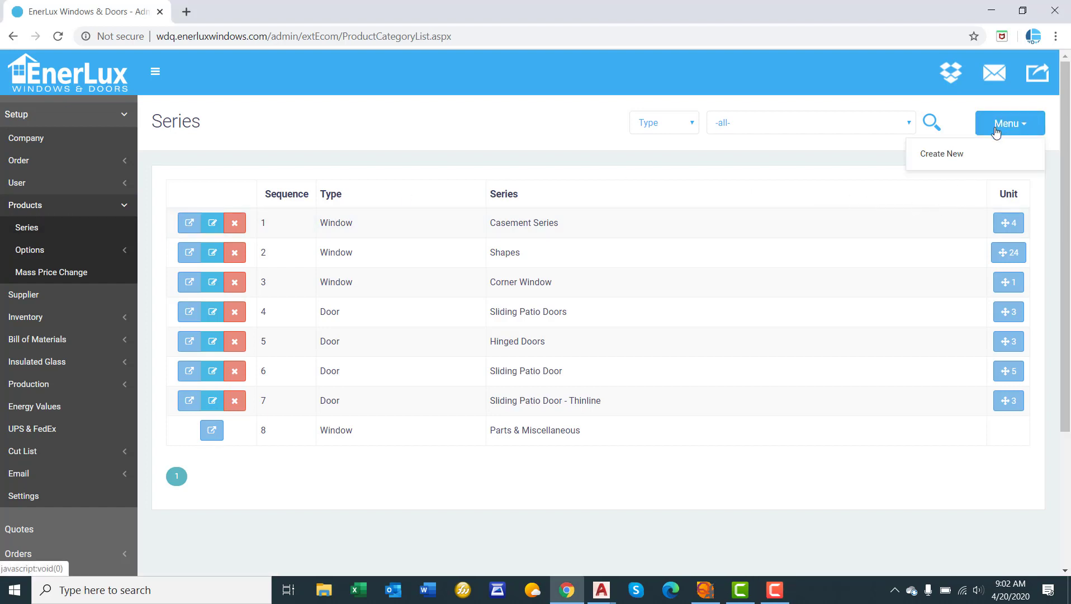
click(979, 157)
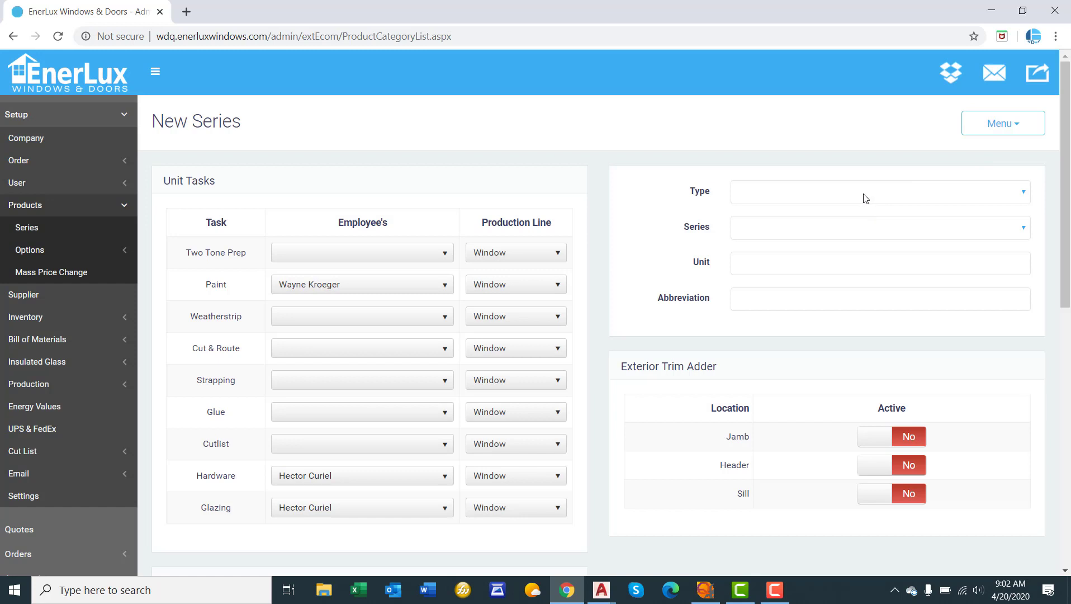
click(864, 193)
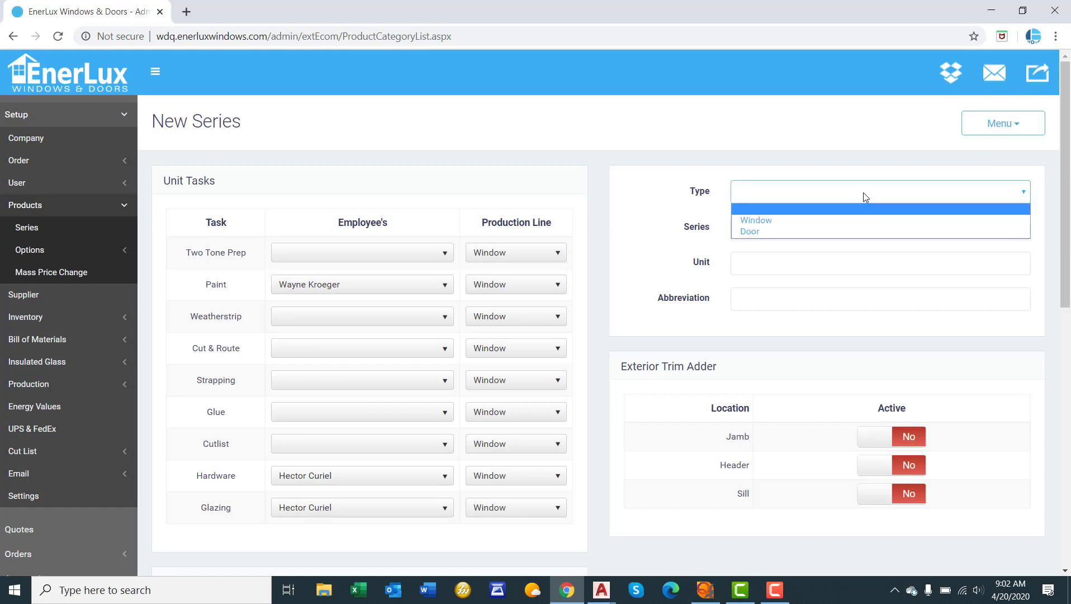
click(846, 221)
click(833, 229)
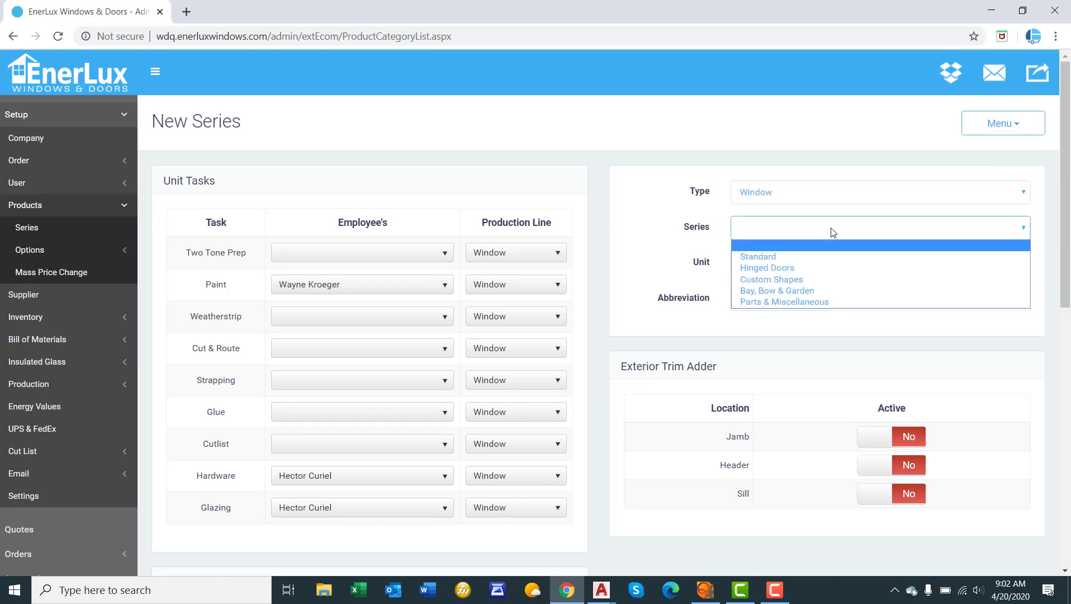
click(822, 256)
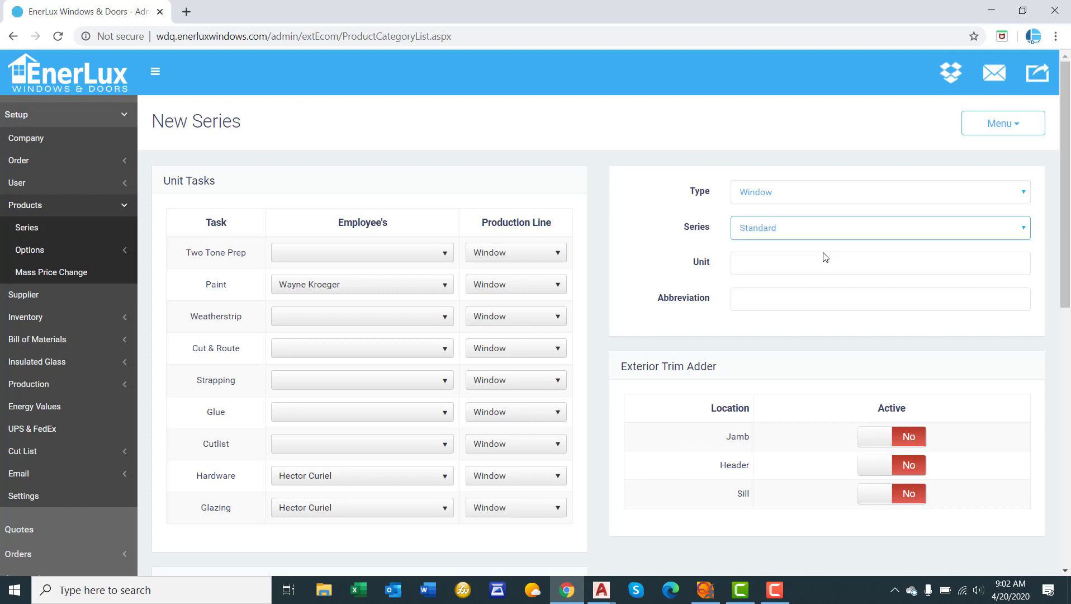
Enter '500 Series' as the unit name and '500' as the abbreviation.
click(797, 269)
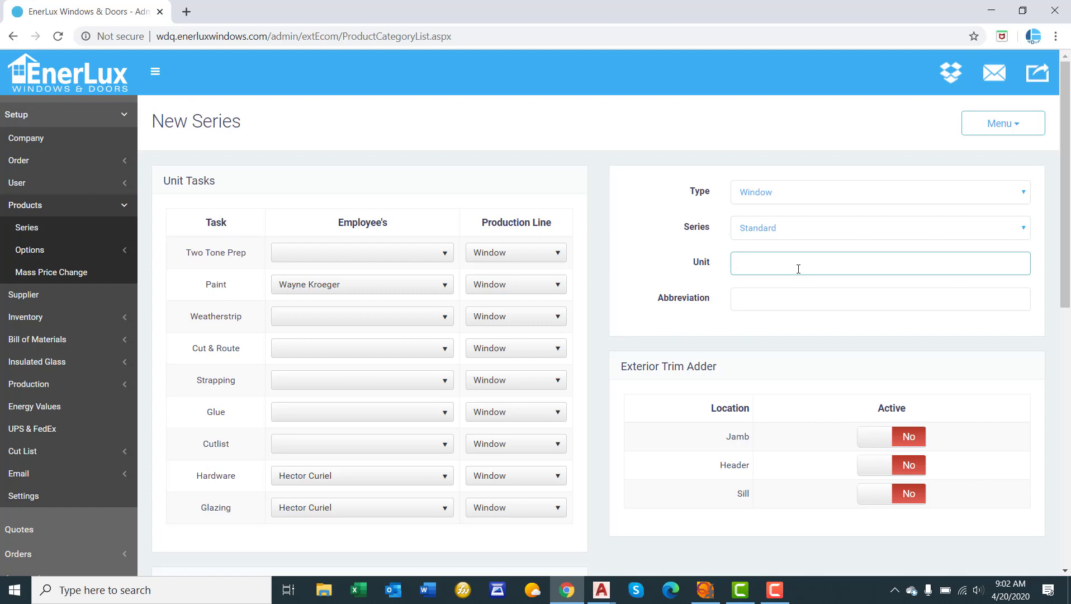
text(500 Series)
click(762, 303)
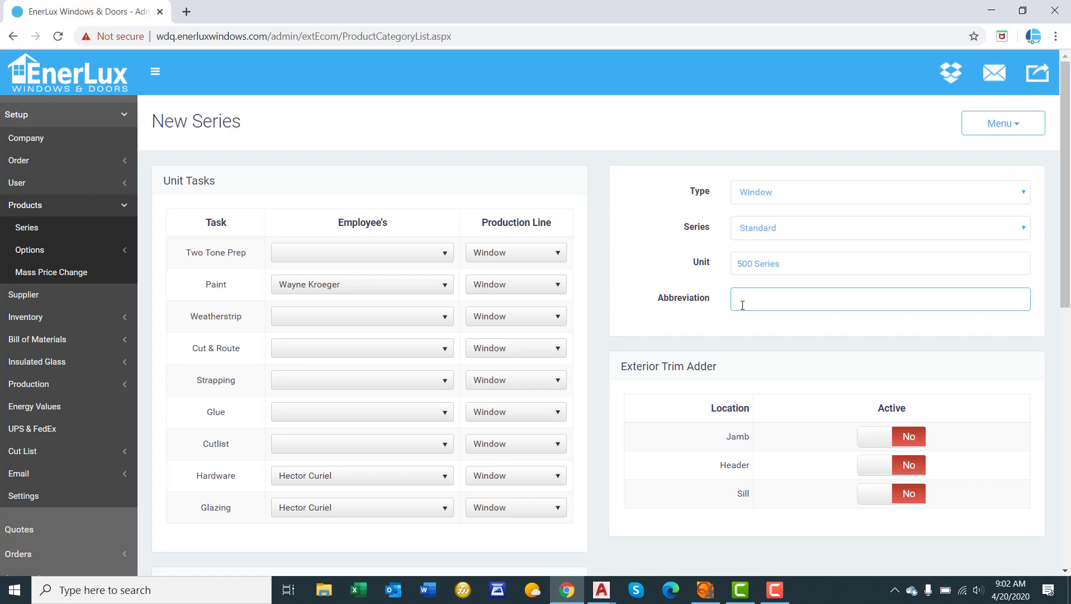
text(500)
Switch the Jamb, Header and Sill exterior trim adders to Yes.
scroll(704, 263, down, 3)
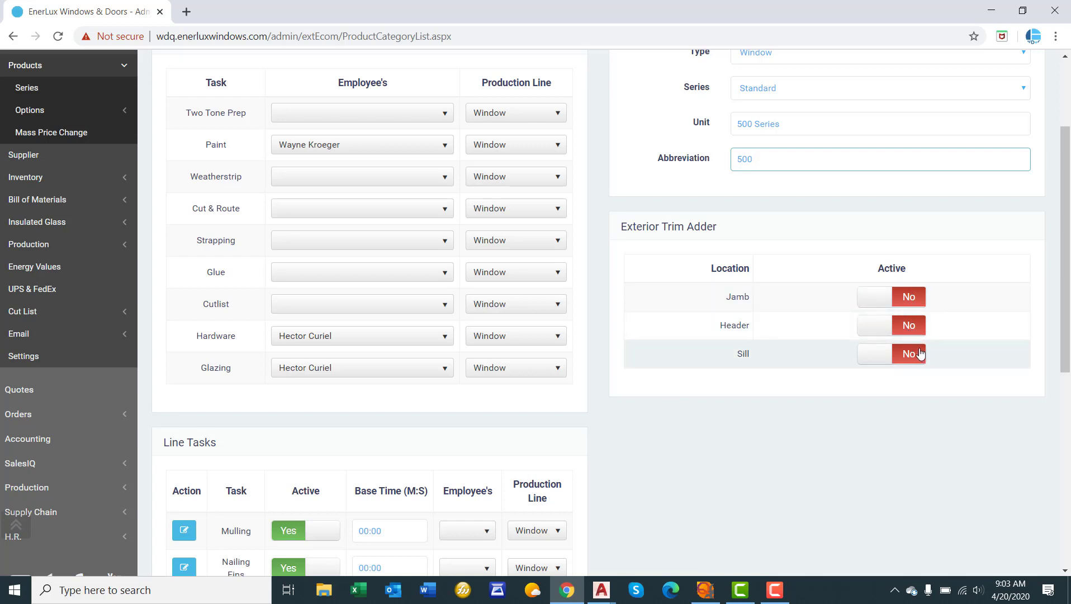
click(917, 302)
click(909, 327)
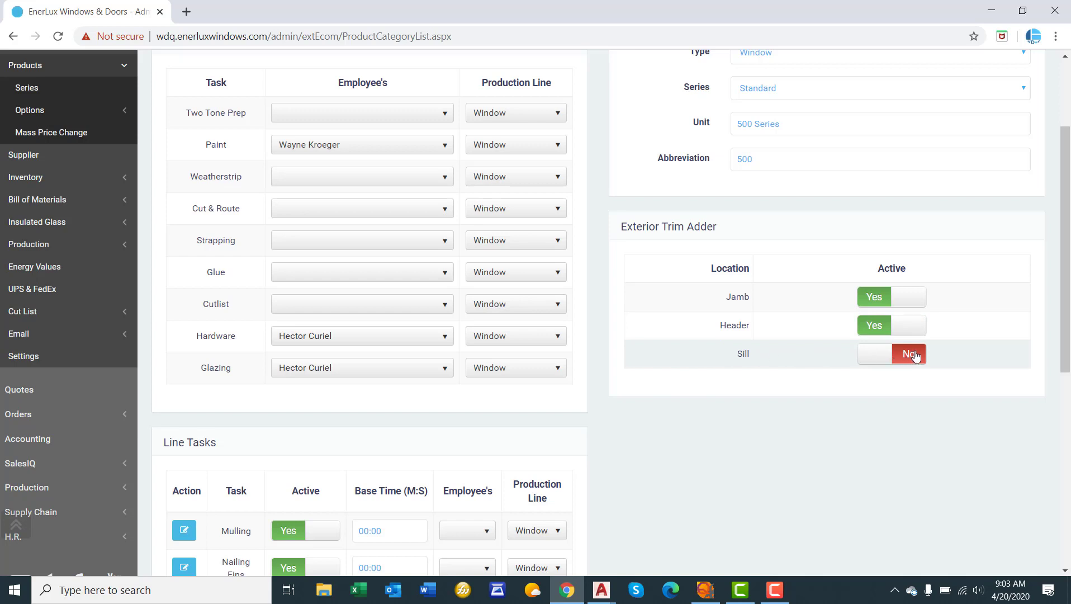
click(915, 355)
Set Rough Opening Width and Height to 0.50 each.
scroll(748, 254, down, 4)
scroll(749, 253, down, 3)
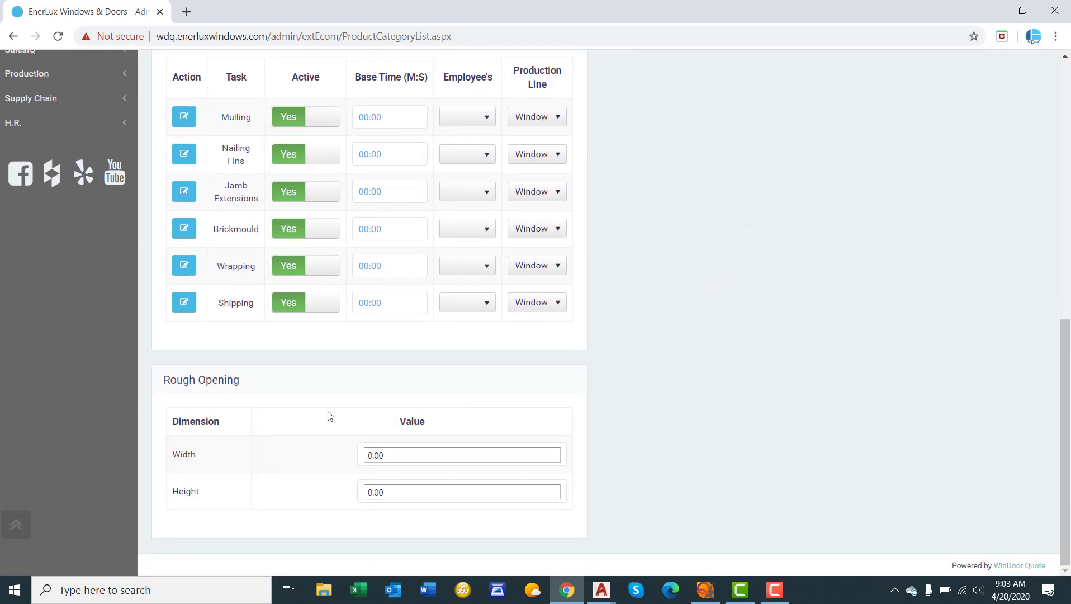
click(433, 452)
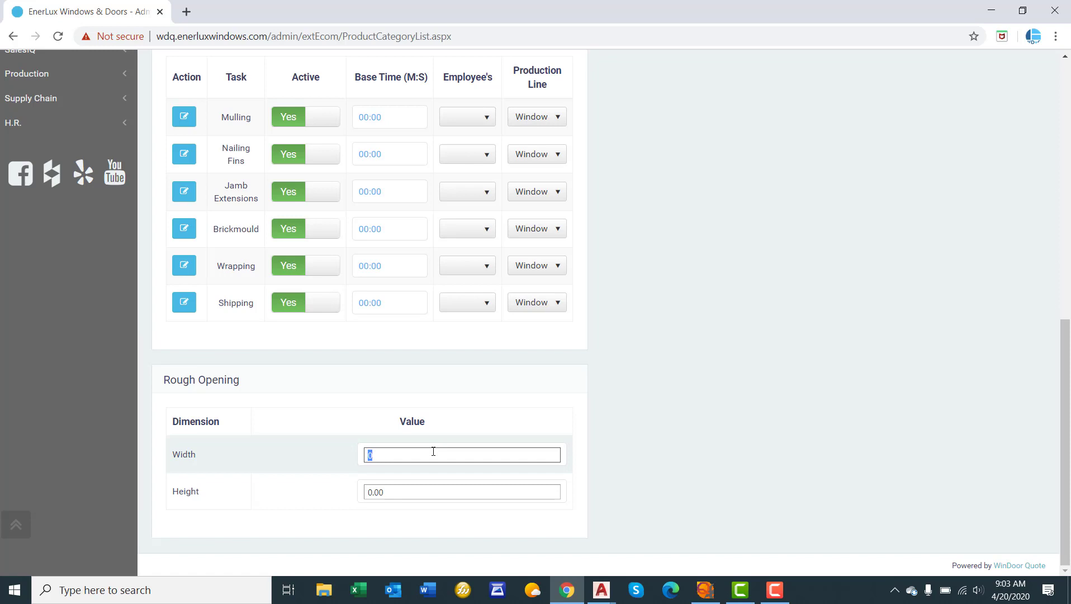
text(.5)
key(Tab)
text(.5)
click(818, 316)
scroll(817, 317, up, 1)
scroll(817, 317, up, 10)
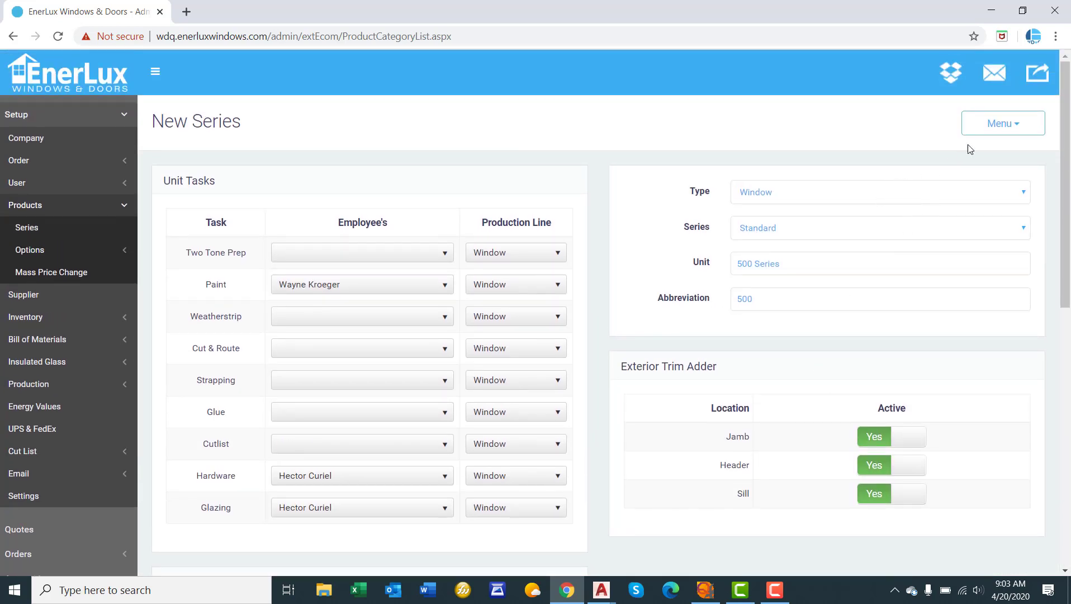
Save the 500 Series, drag it to fourth position, and open its unit list menu.
click(989, 128)
click(986, 174)
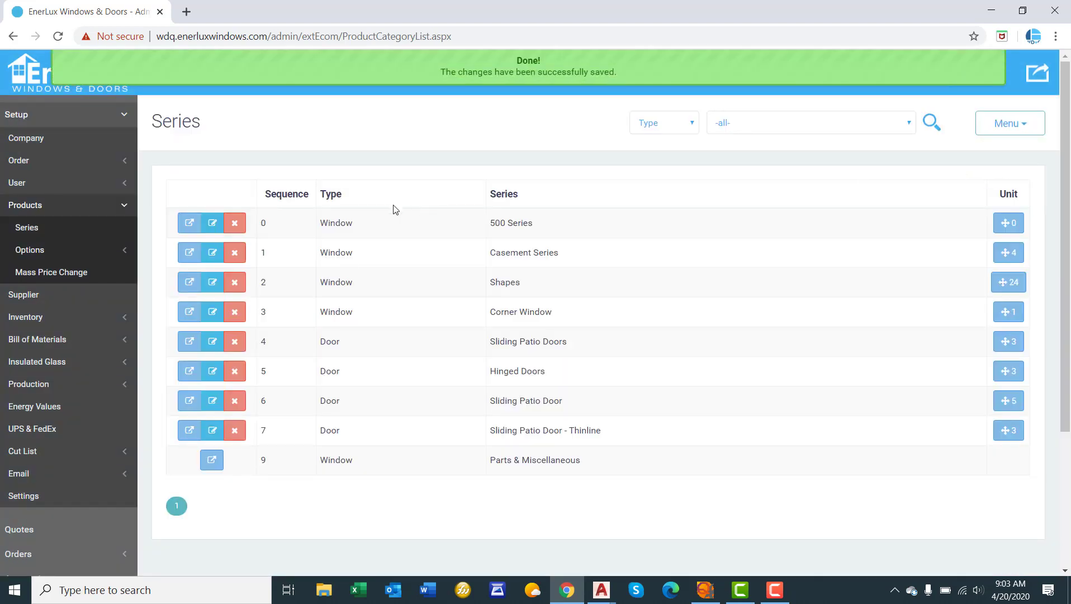
drag(389, 213, 407, 300)
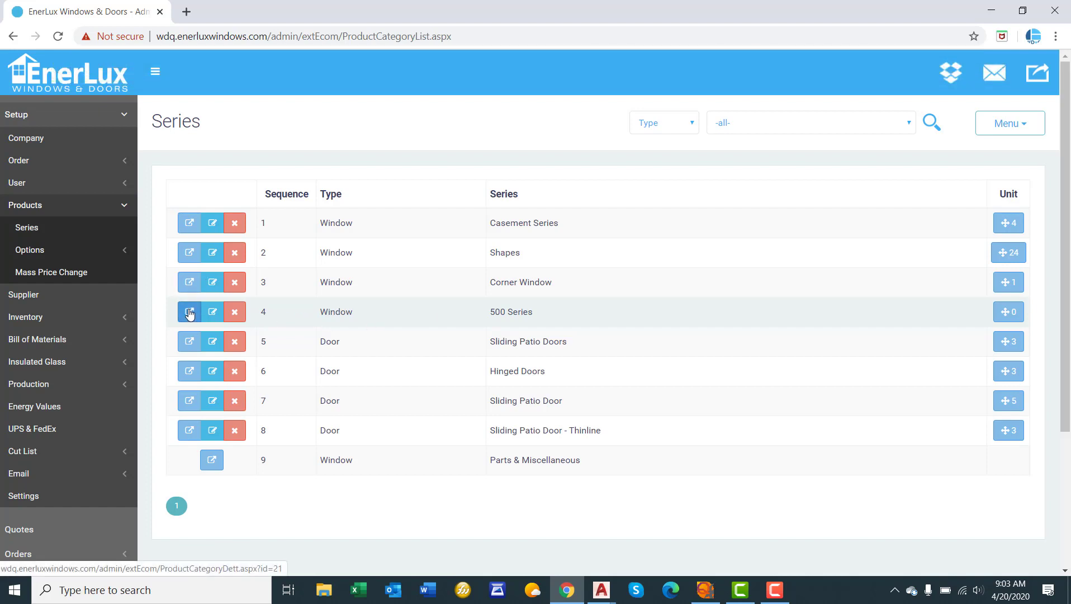
click(189, 312)
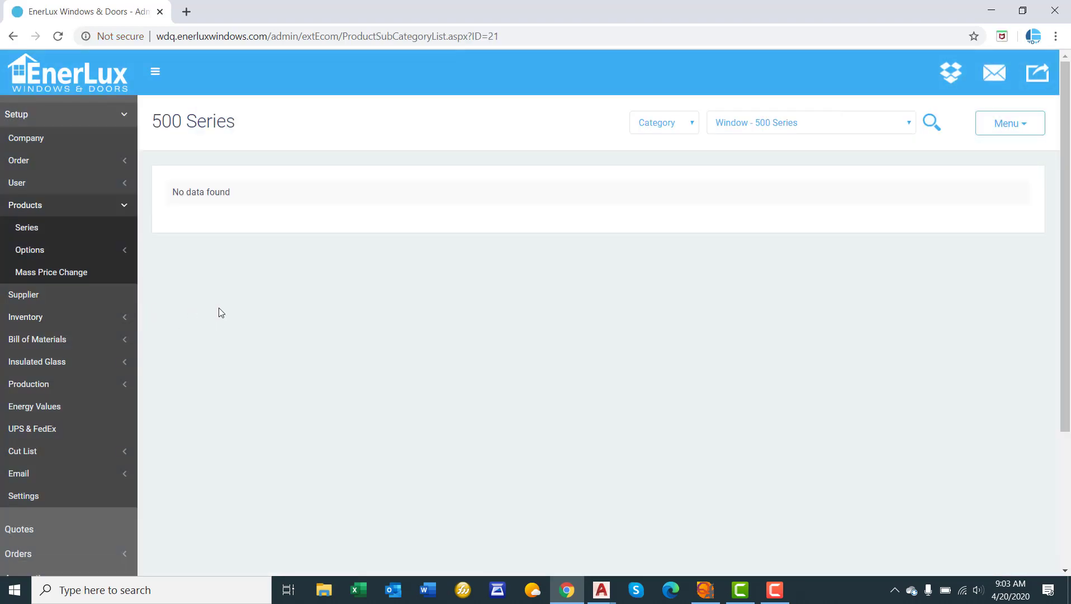
click(1016, 124)
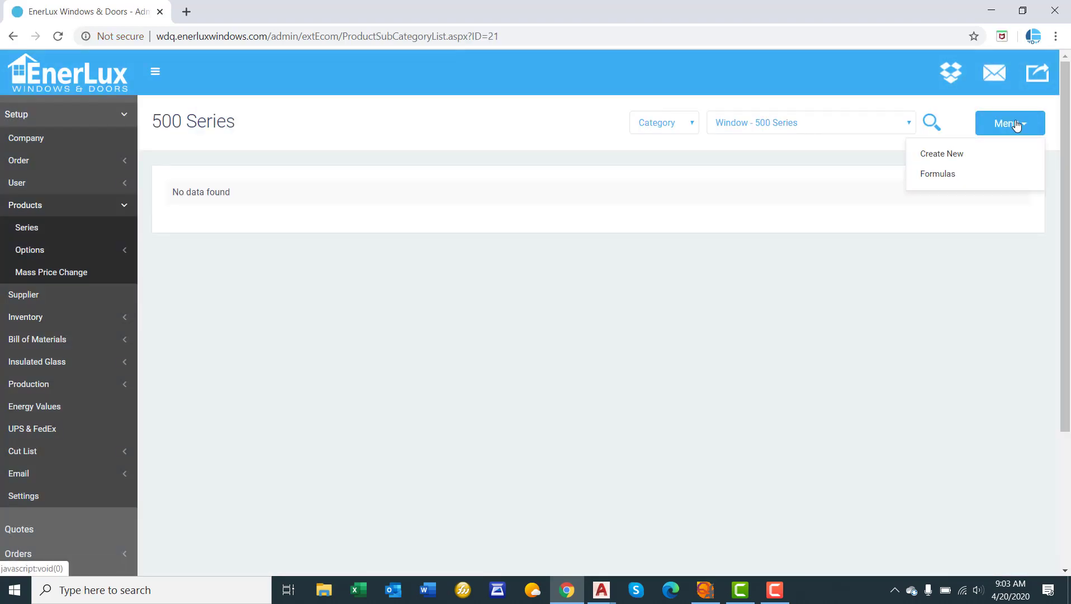
Create a unit named Casement with the Casement image and abbreviation CAS.
click(992, 154)
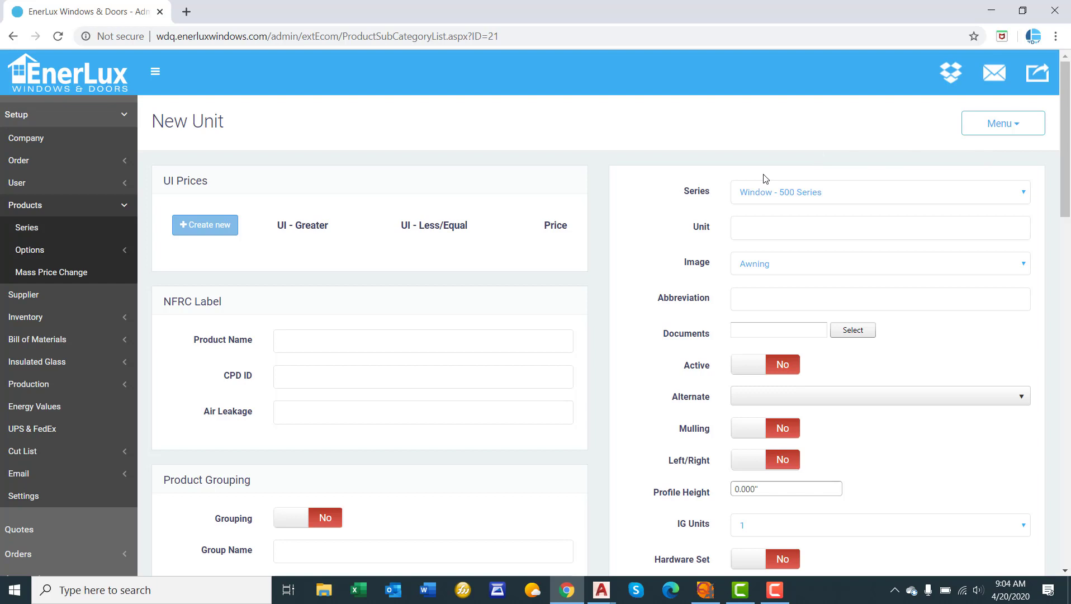
click(761, 234)
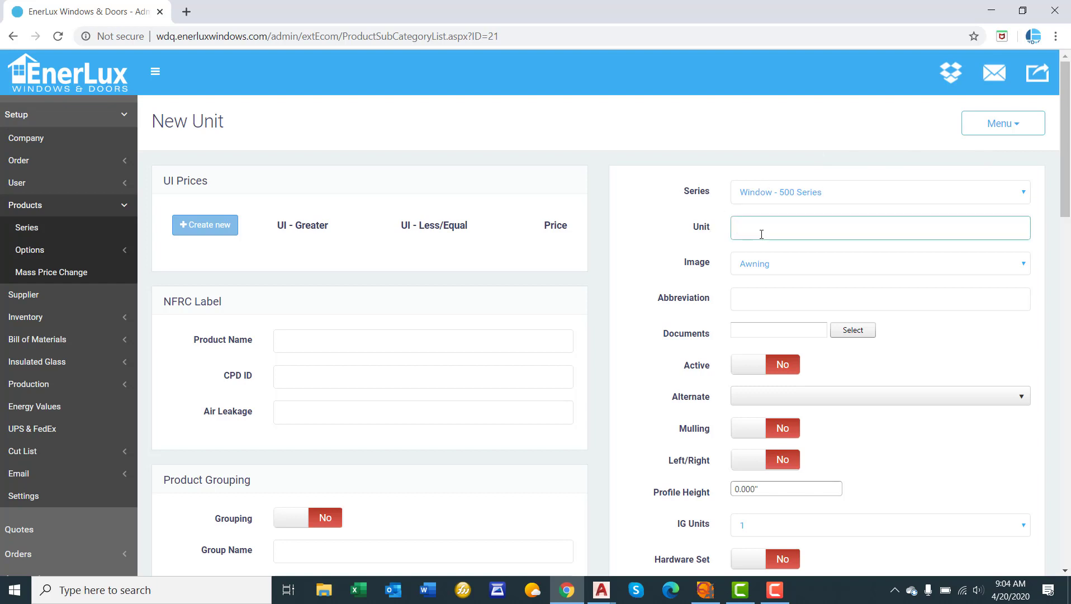
text(Casement)
click(749, 268)
click(761, 292)
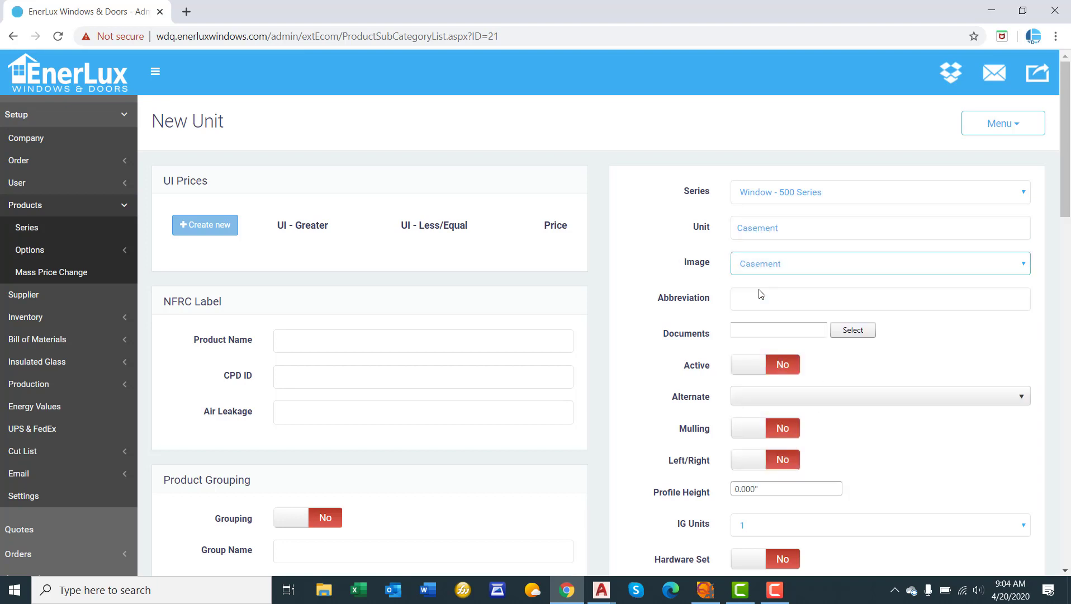
click(751, 269)
click(752, 271)
click(799, 305)
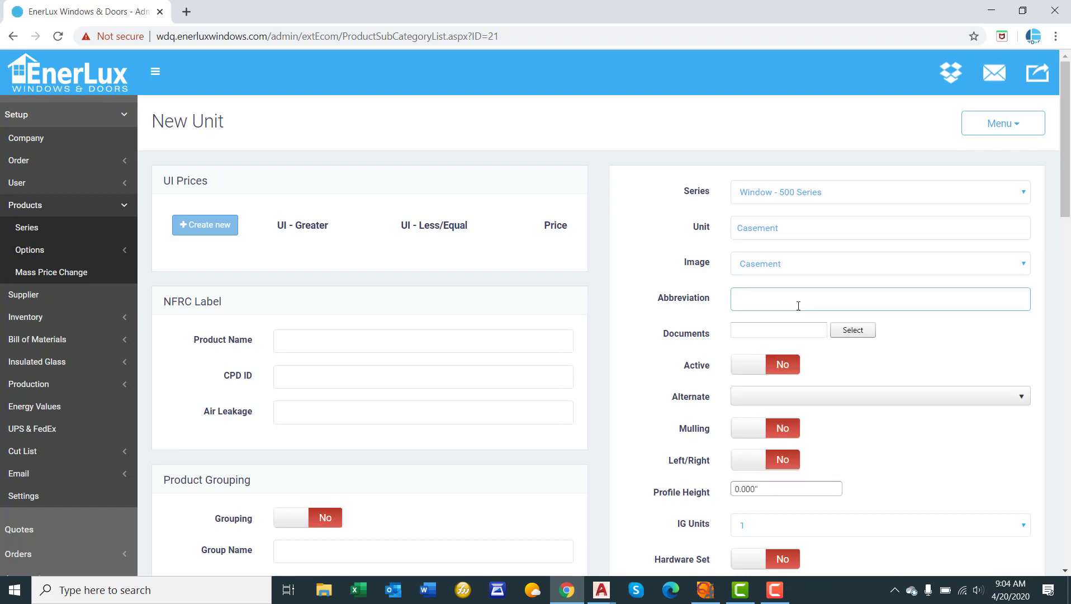
text(CAS)
scroll(695, 190, down, 2)
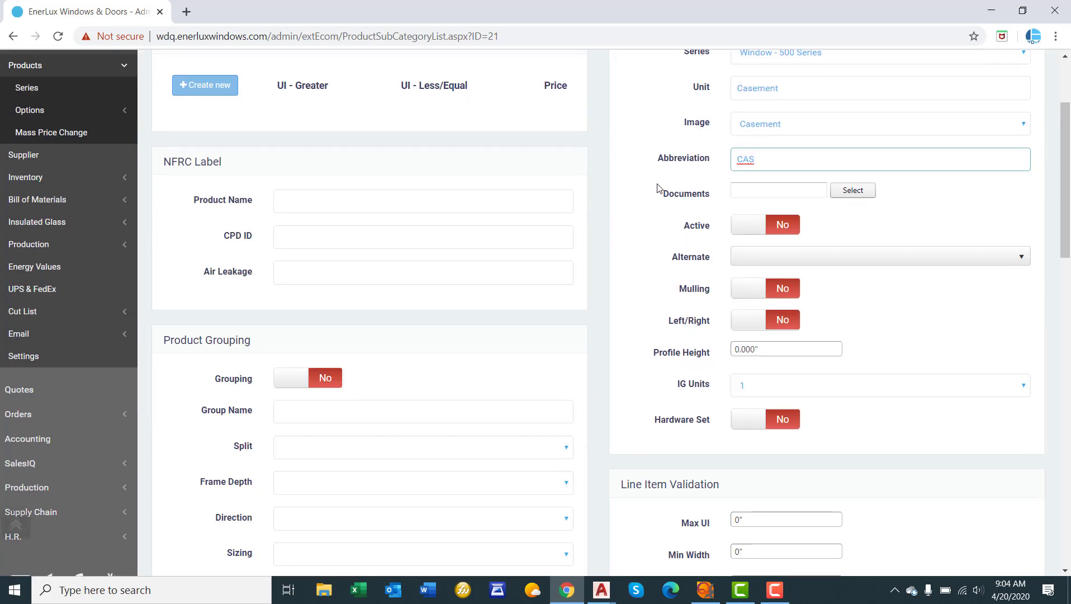
drag(658, 188, 702, 194)
click(692, 193)
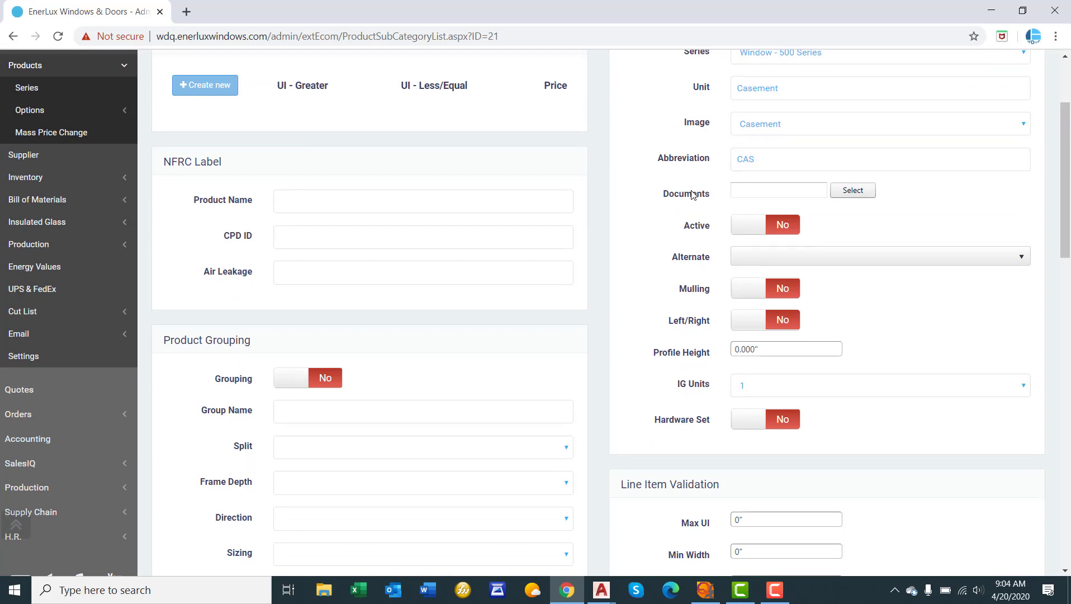
scroll(692, 194, up, 1)
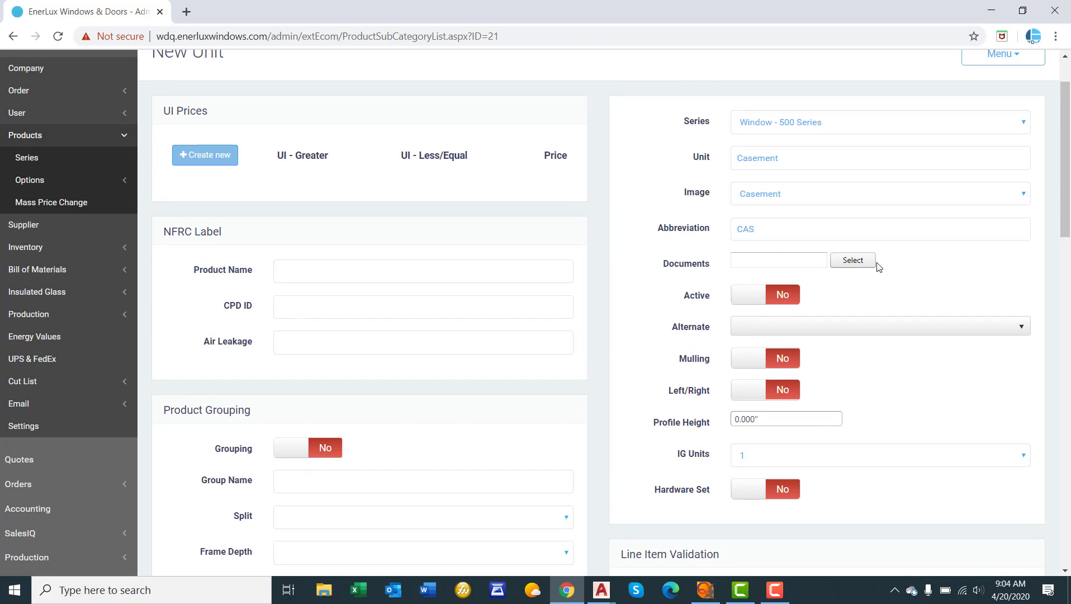
Attach the PDF from the Desktop to the Casement unit's Documents.
click(860, 260)
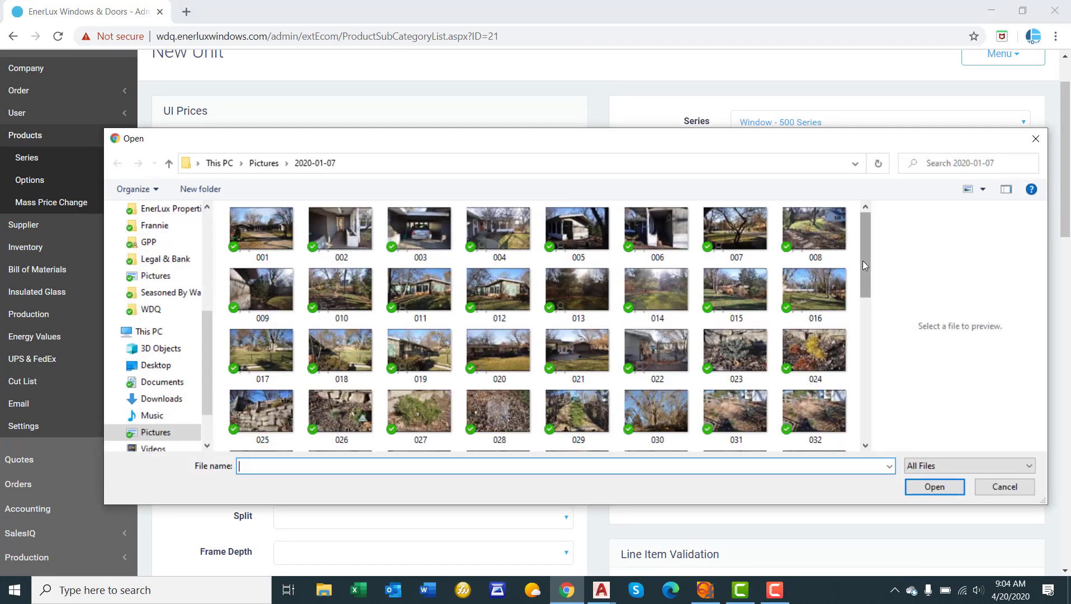
click(151, 365)
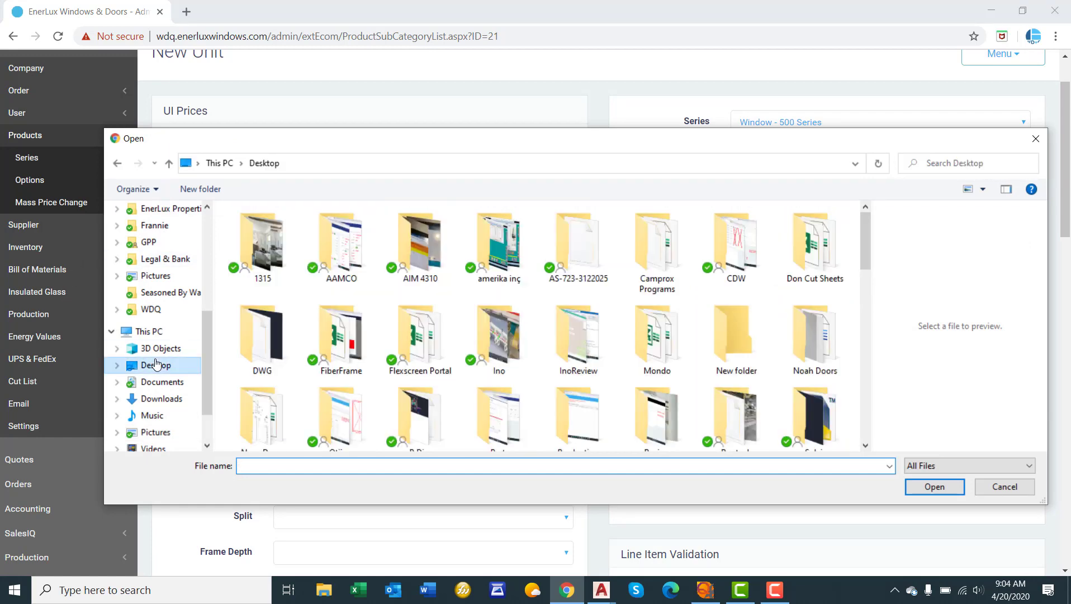
scroll(615, 346, down, 5)
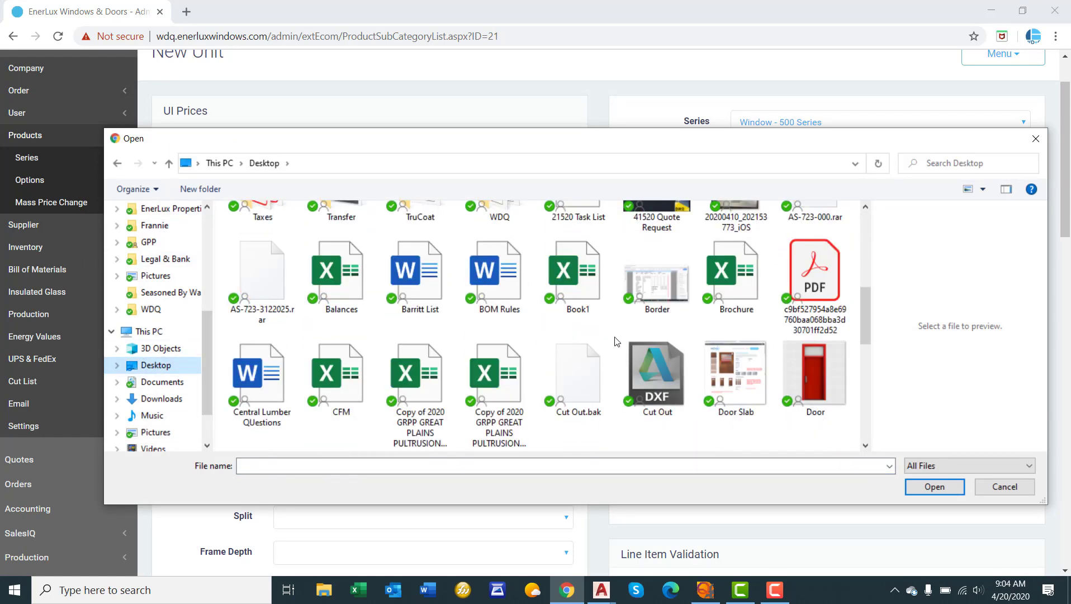
click(814, 274)
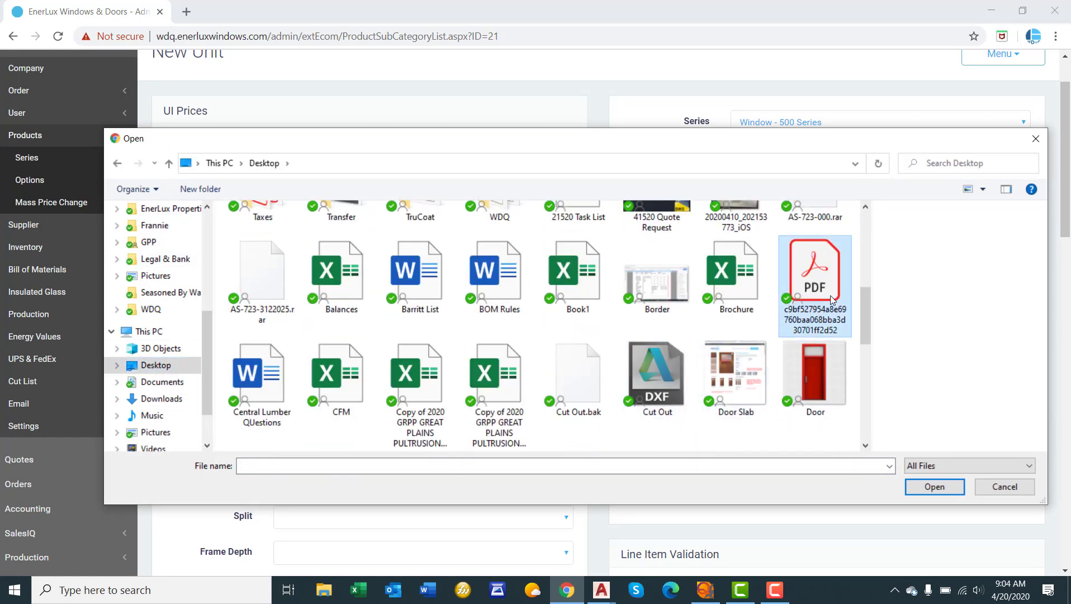
click(932, 487)
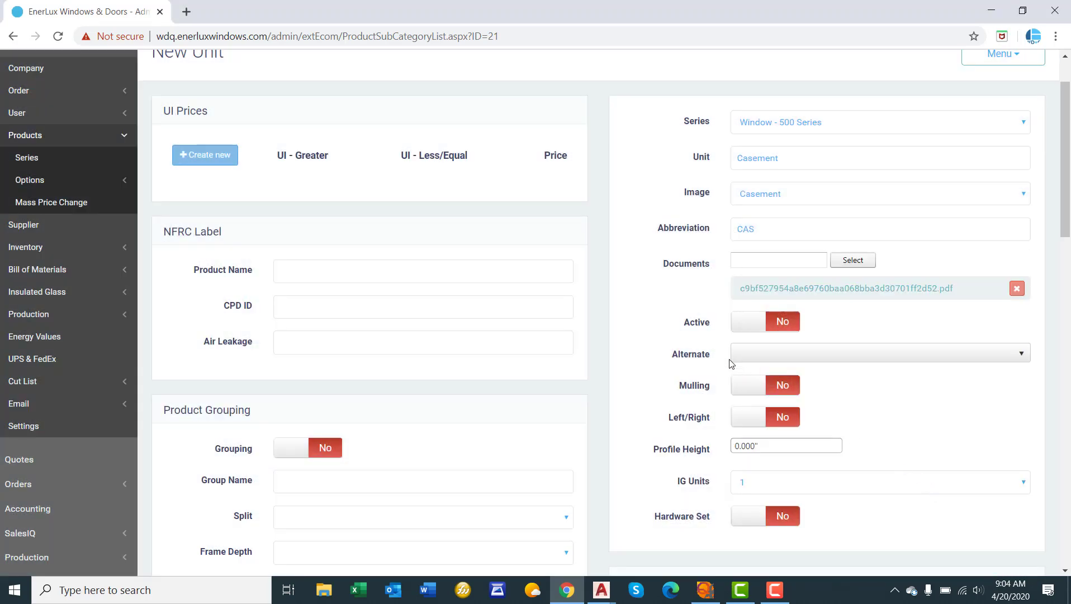
Mark the Casement unit as Active.
scroll(682, 324, down, 1)
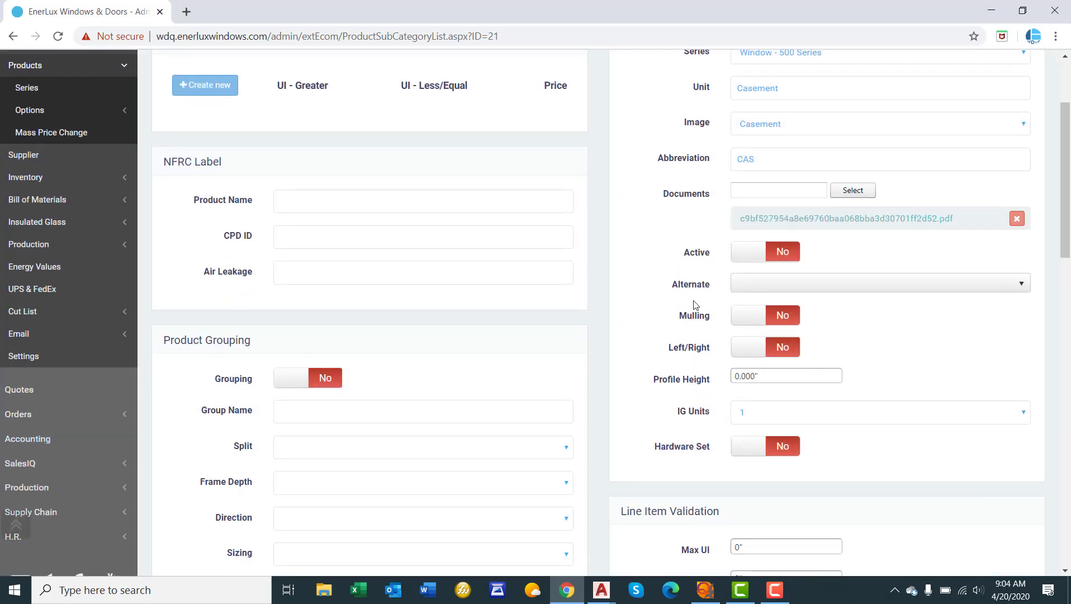
double_click(685, 253)
click(693, 255)
click(783, 256)
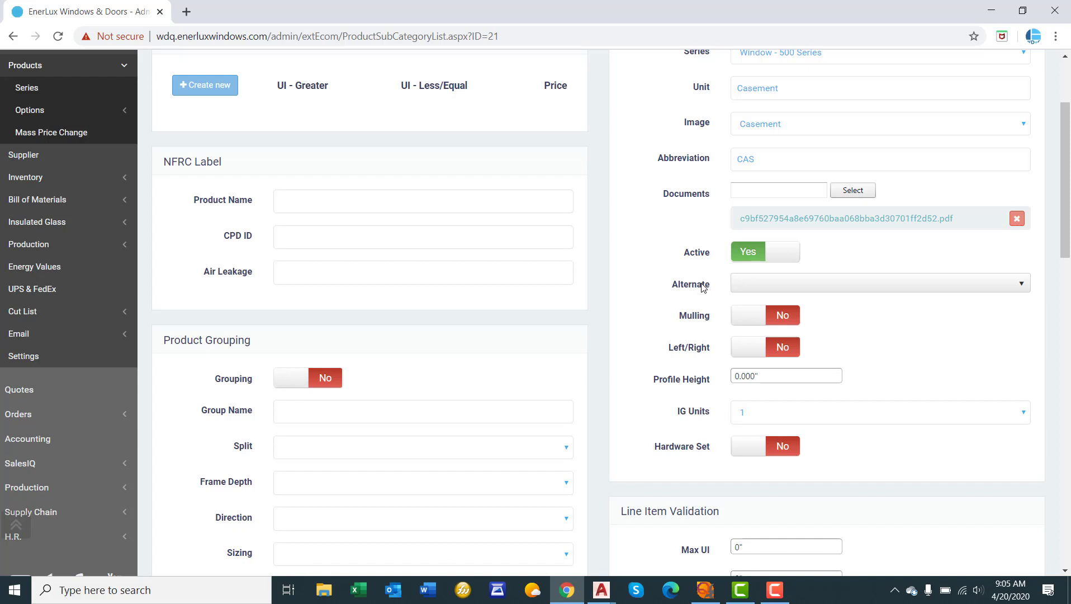
Choose Casement Series - Casement in the Alternate list.
click(751, 282)
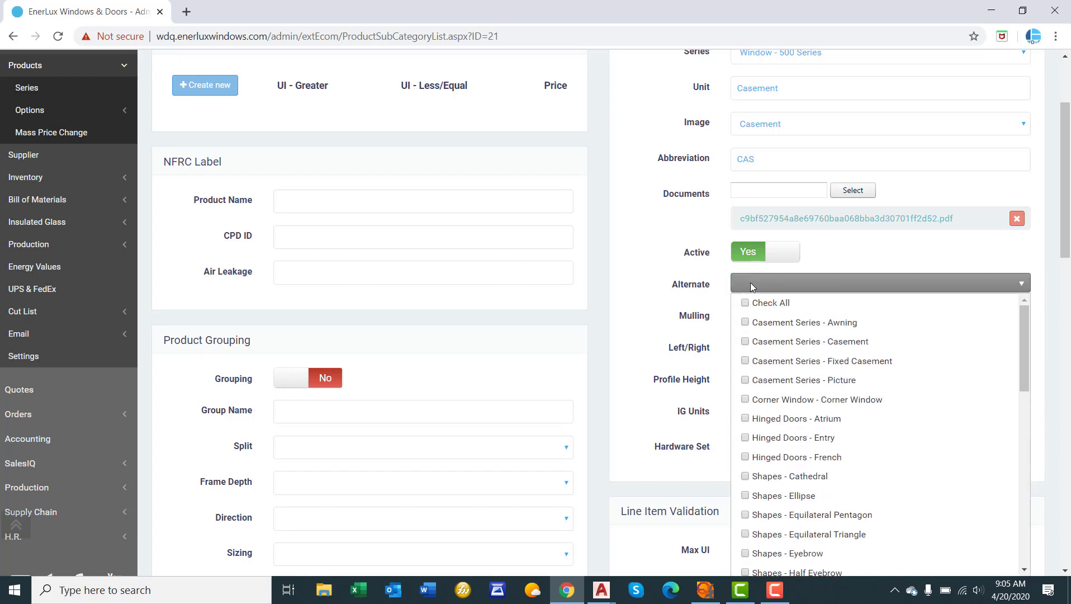
click(822, 343)
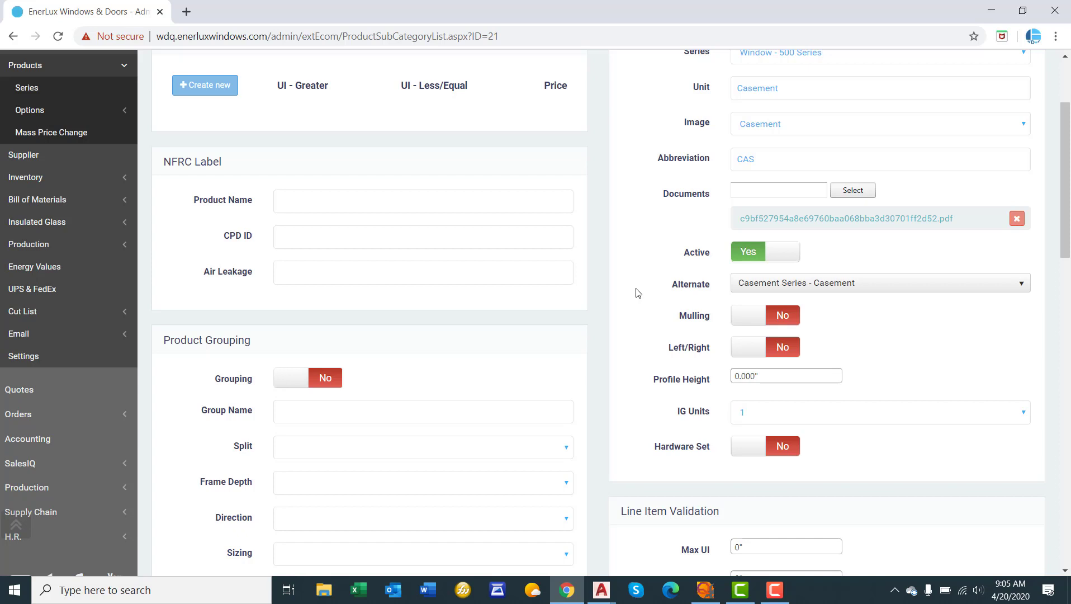
scroll(635, 292, up, 1)
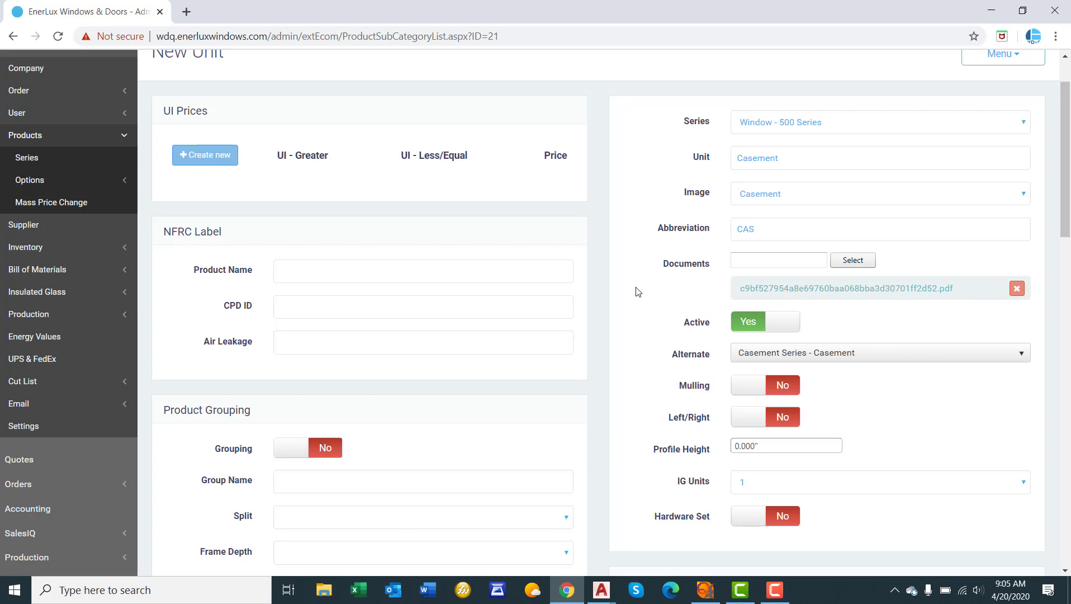
scroll(636, 291, down, 1)
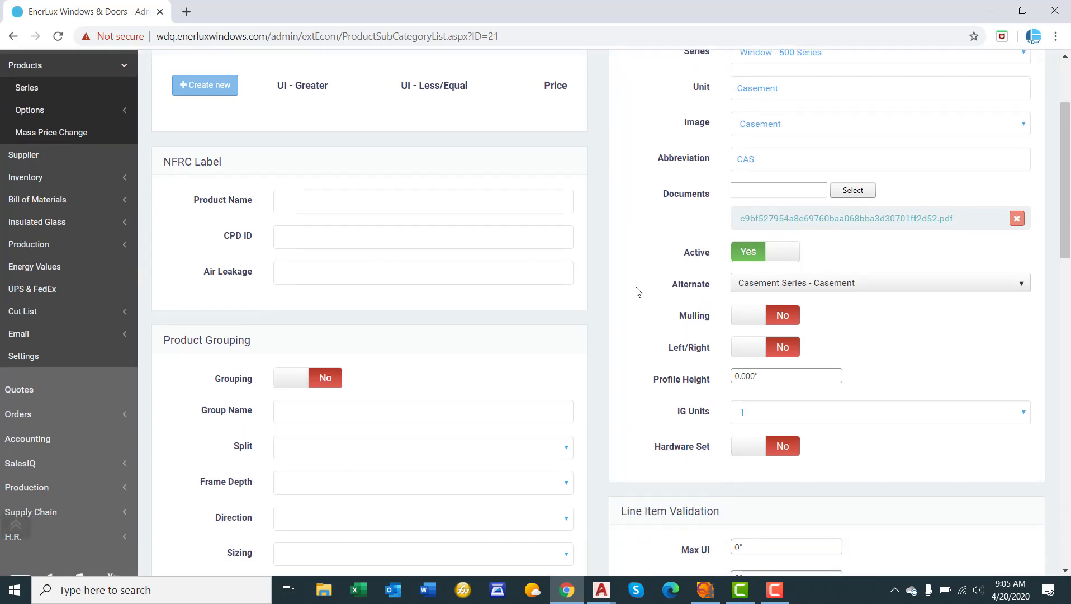
Turn on Mulling and Left/Right handing for the Casement unit.
scroll(636, 291, down, 1)
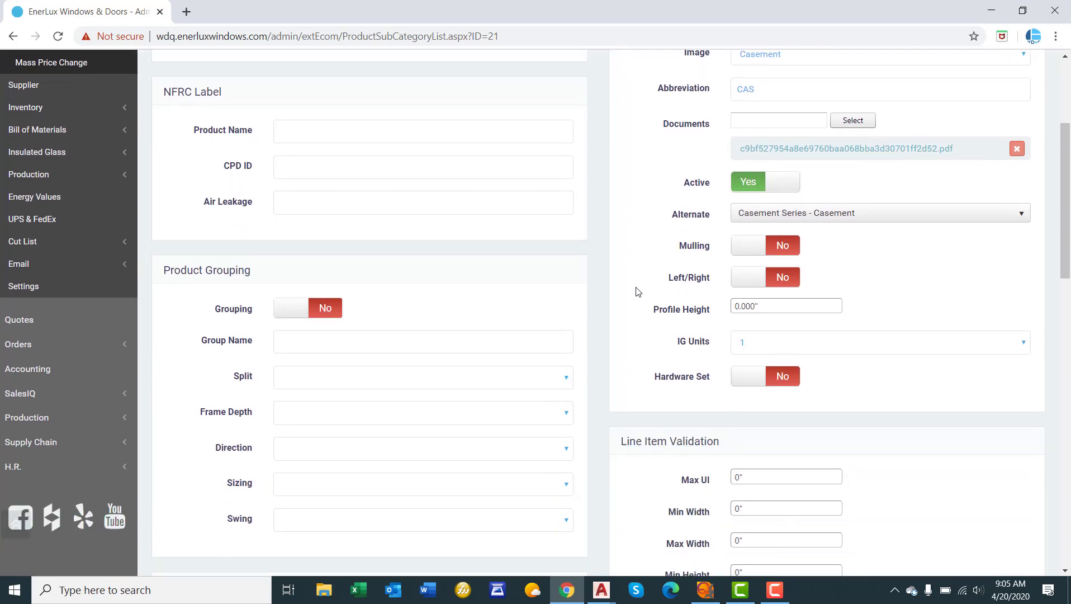
click(794, 249)
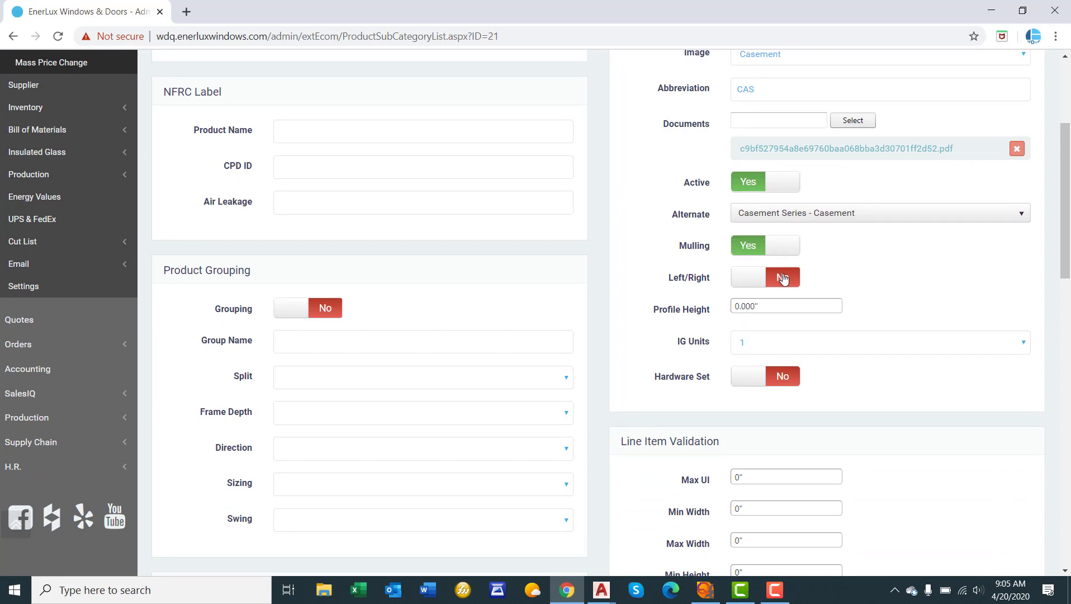
click(783, 279)
Set Profile Height to 2.750" and leave IG Units at 1.
click(768, 305)
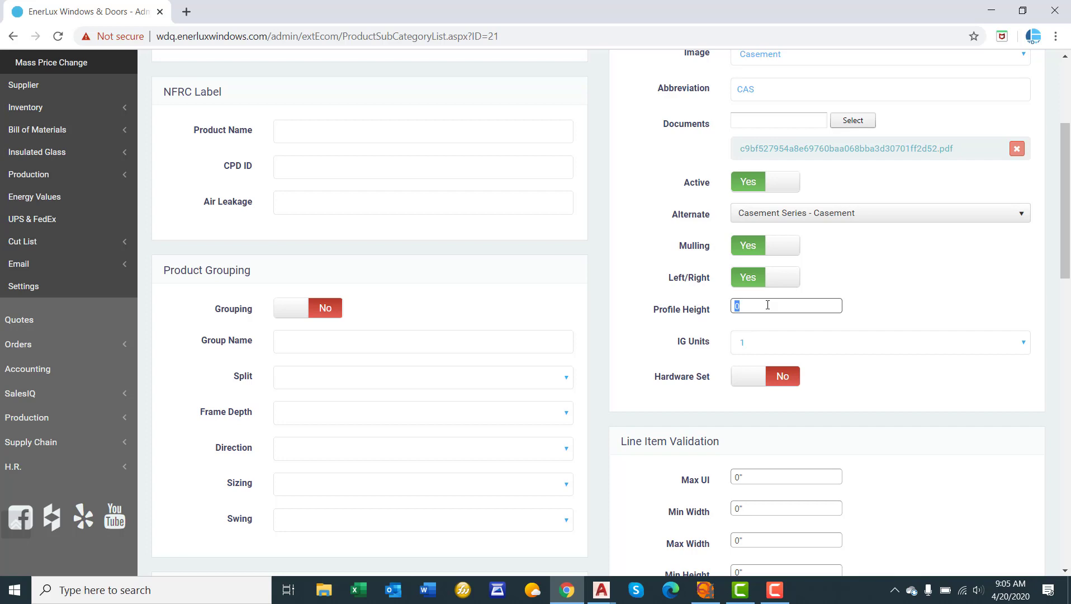
text(2.75)
click(720, 316)
click(782, 342)
click(783, 343)
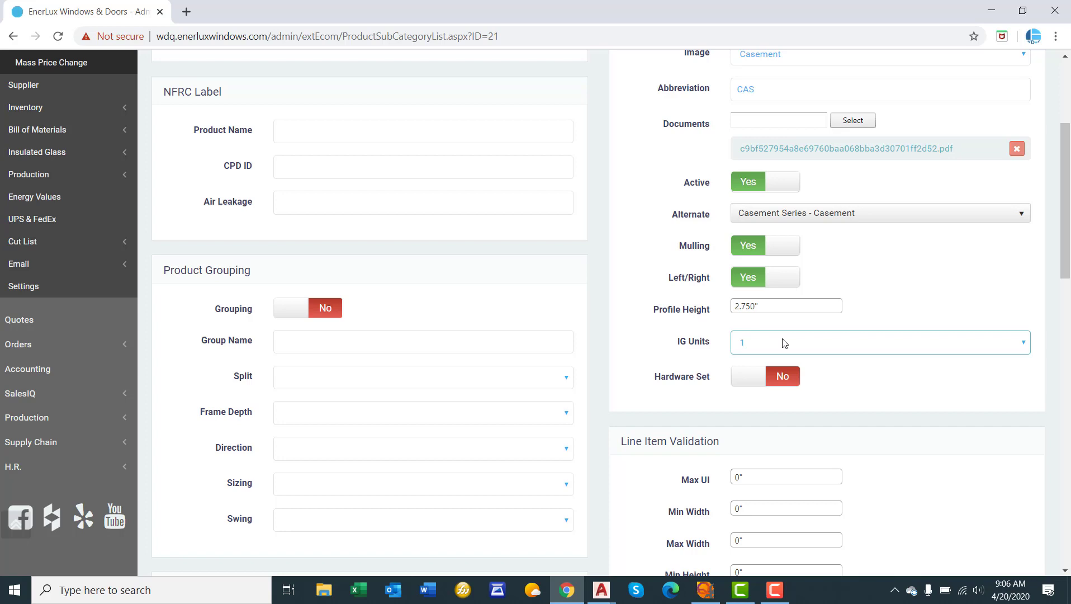
Turn on Hardware Set and add a rule: Greater than 1, quantity 1.
click(792, 378)
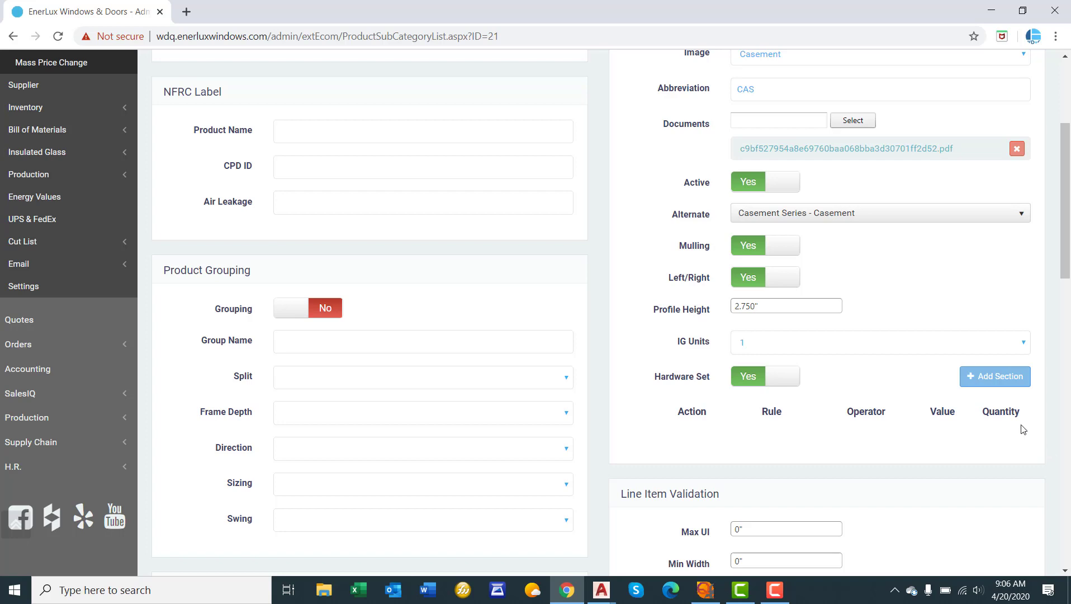
click(985, 377)
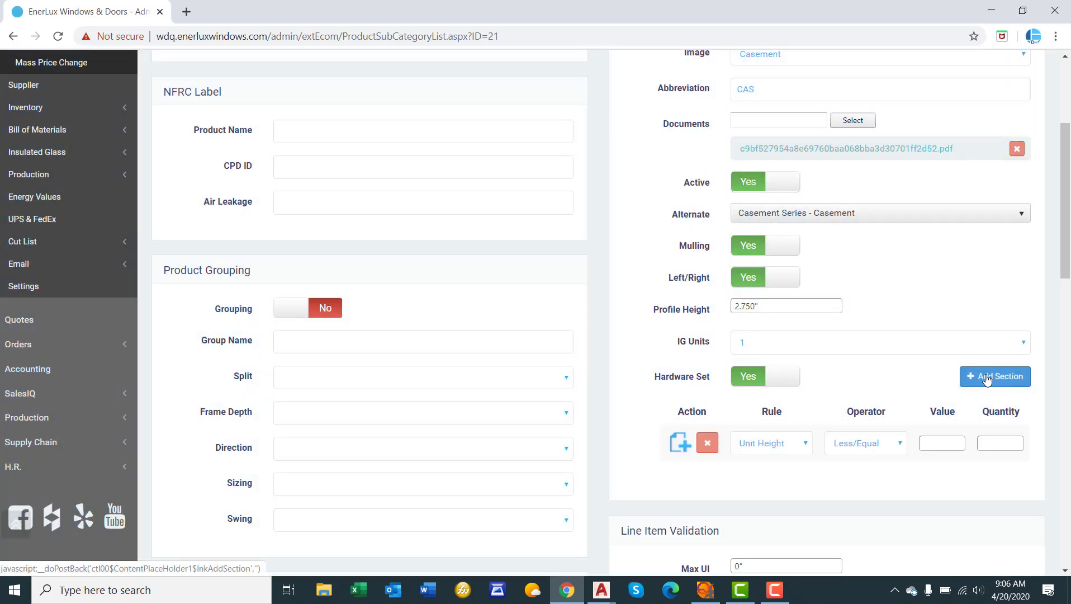
scroll(838, 382, down, 1)
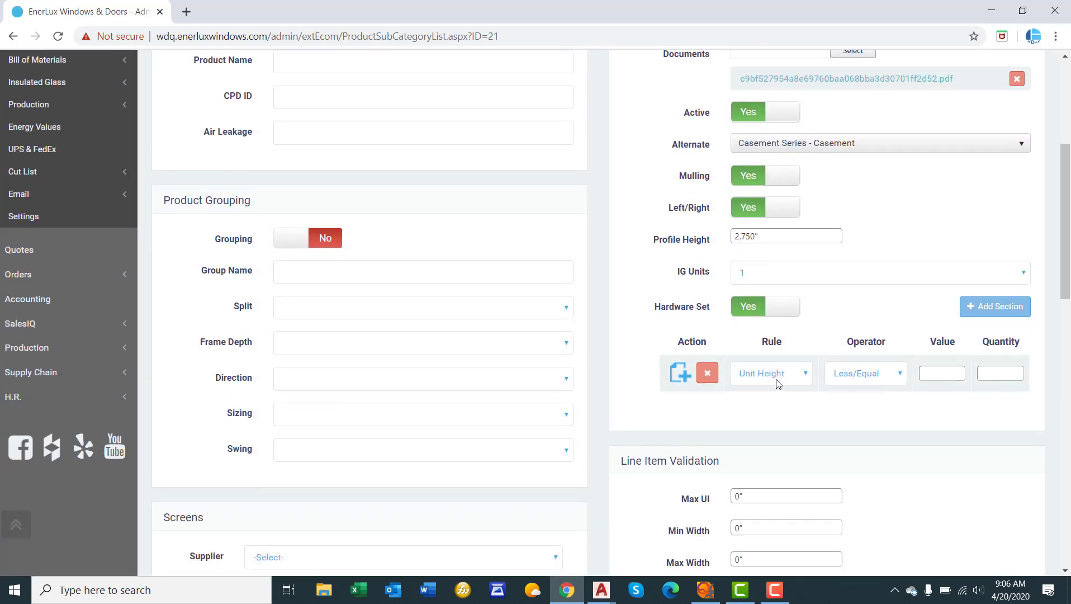
click(883, 386)
click(854, 425)
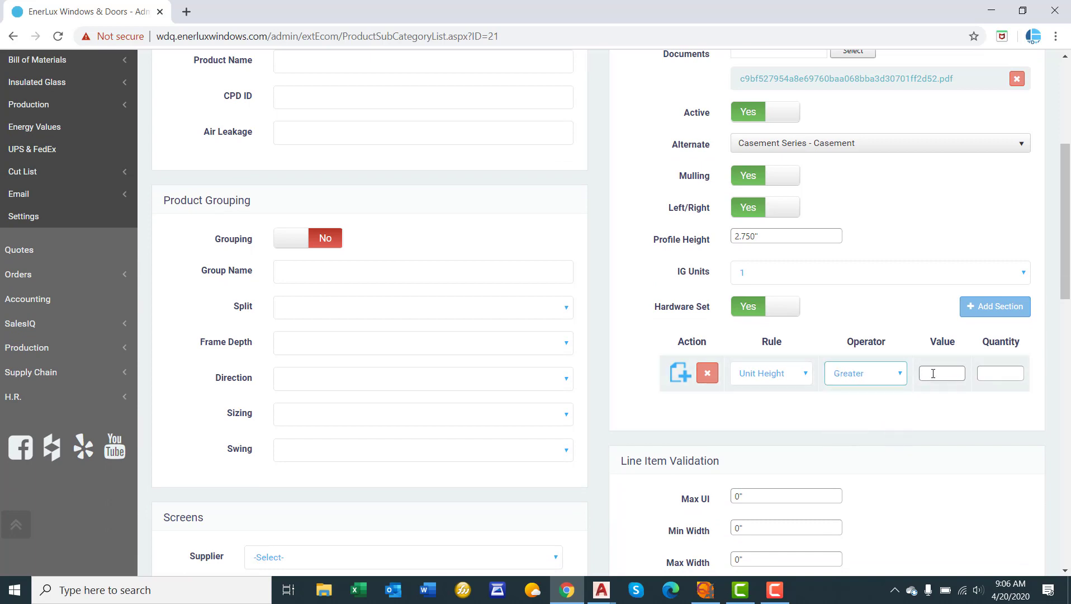
click(933, 372)
text(1)
key(Tab)
text(1)
click(989, 413)
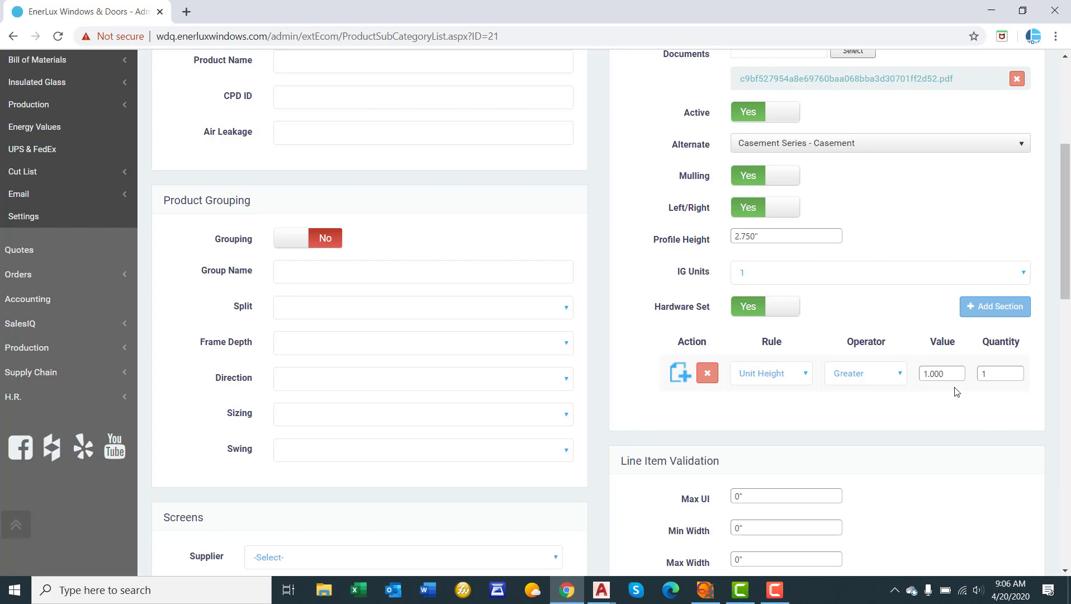
Change the rule to Unit Width less than 24.
click(764, 372)
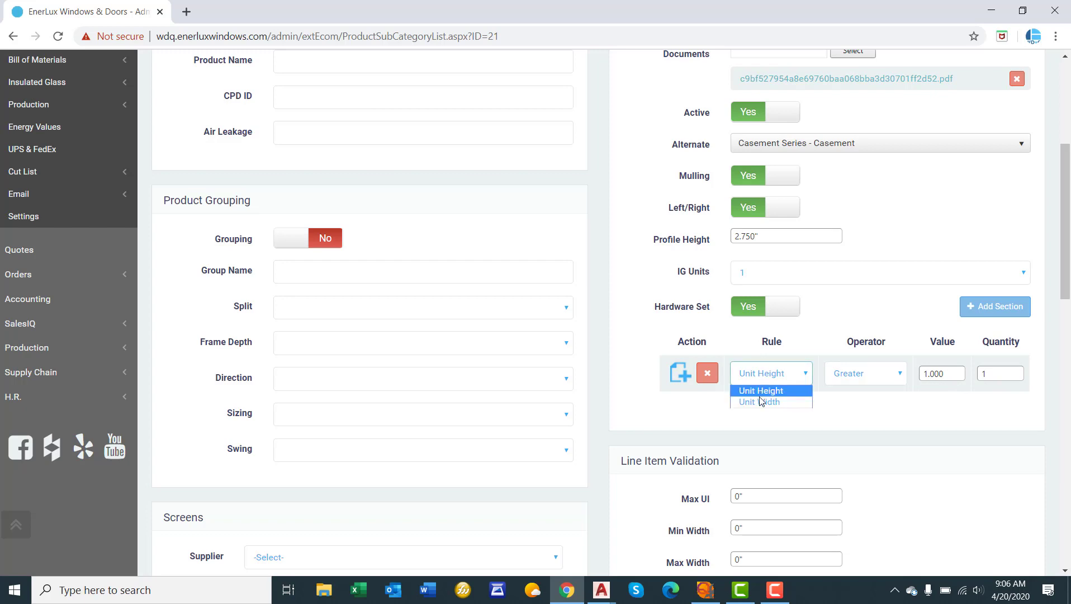
click(759, 401)
click(858, 383)
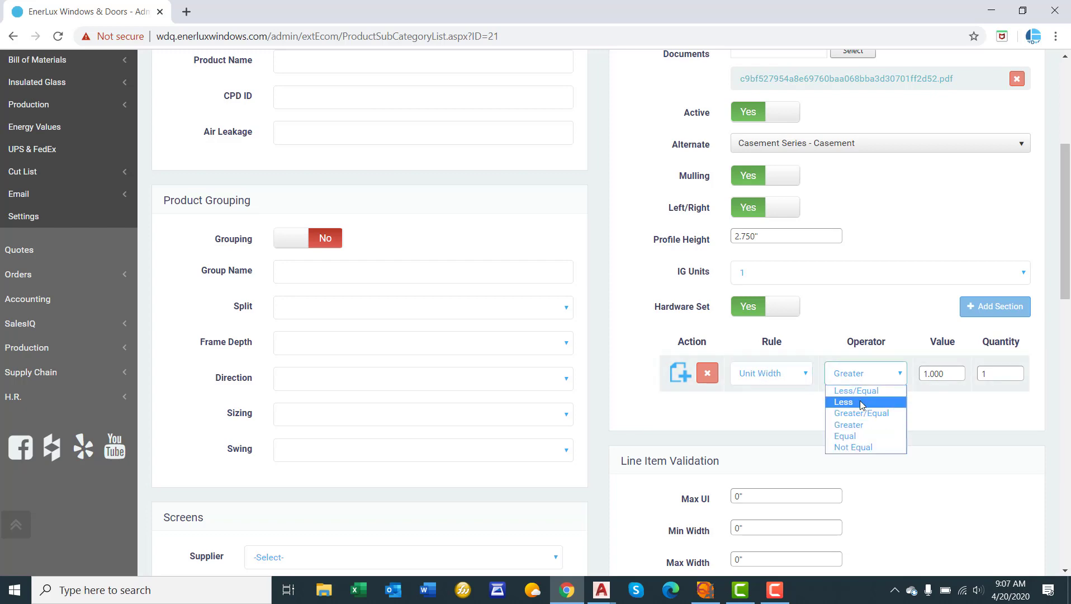
click(859, 401)
click(943, 374)
text(24)
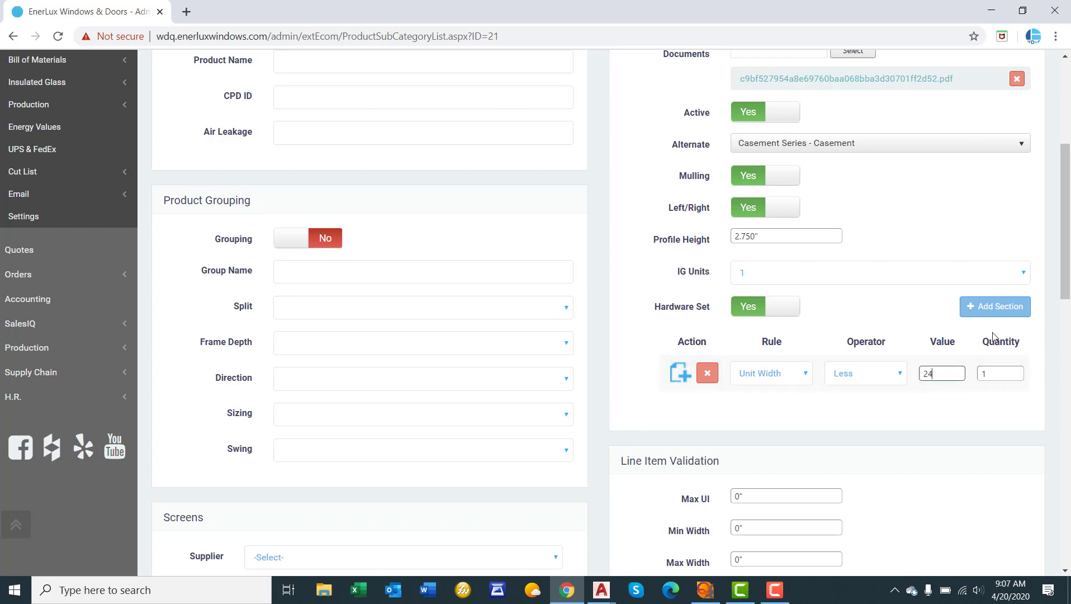
Add a second rule: Unit Width greater than or equal to 24, quantity 2.
click(992, 310)
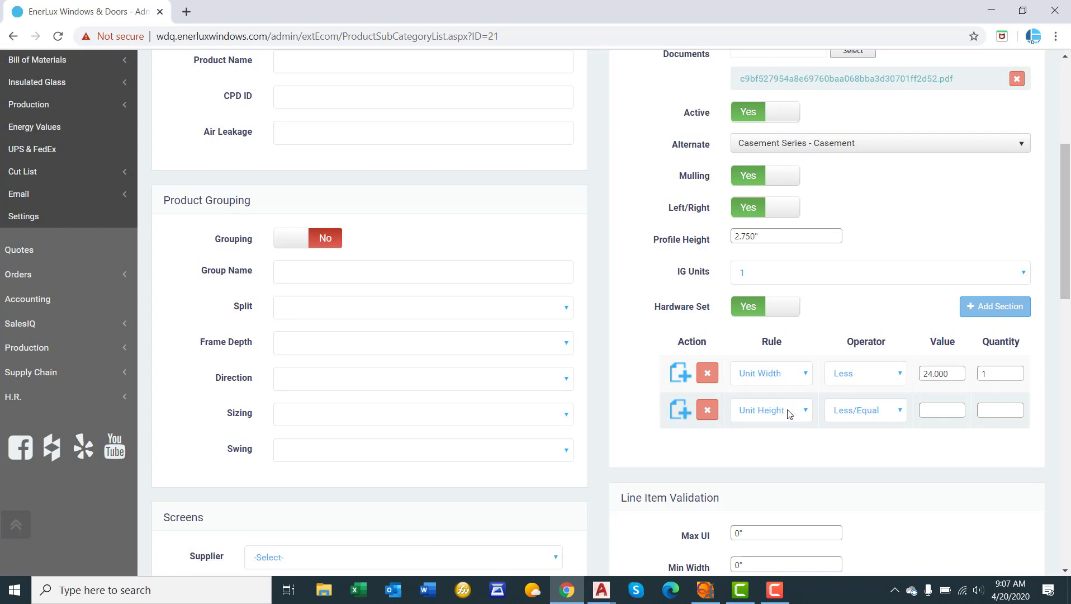
click(789, 412)
click(779, 436)
click(874, 410)
click(865, 450)
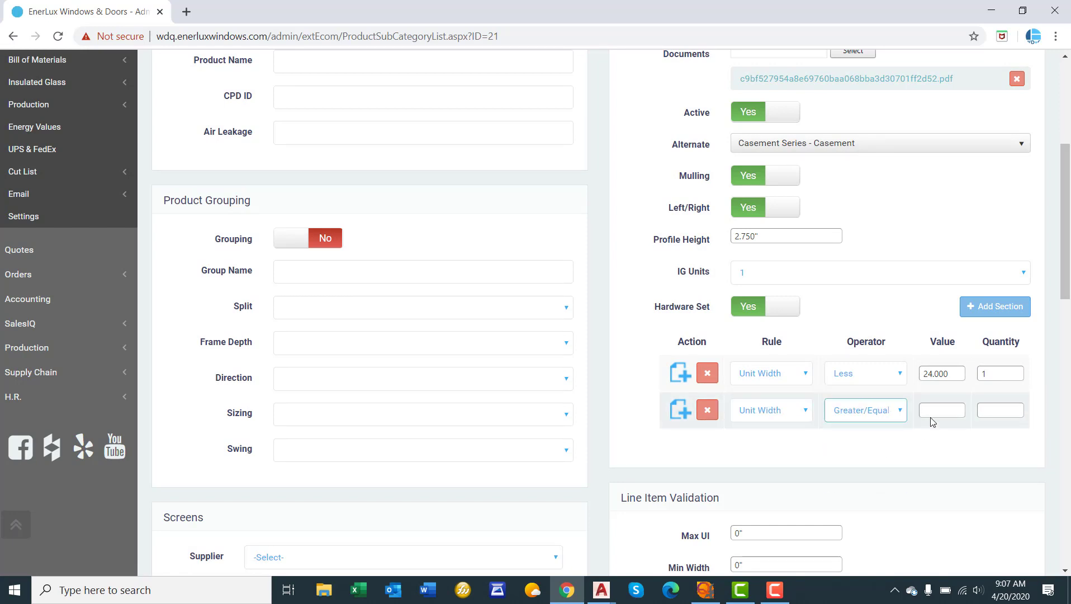
click(931, 413)
text(24)
click(994, 414)
text(2)
click(973, 476)
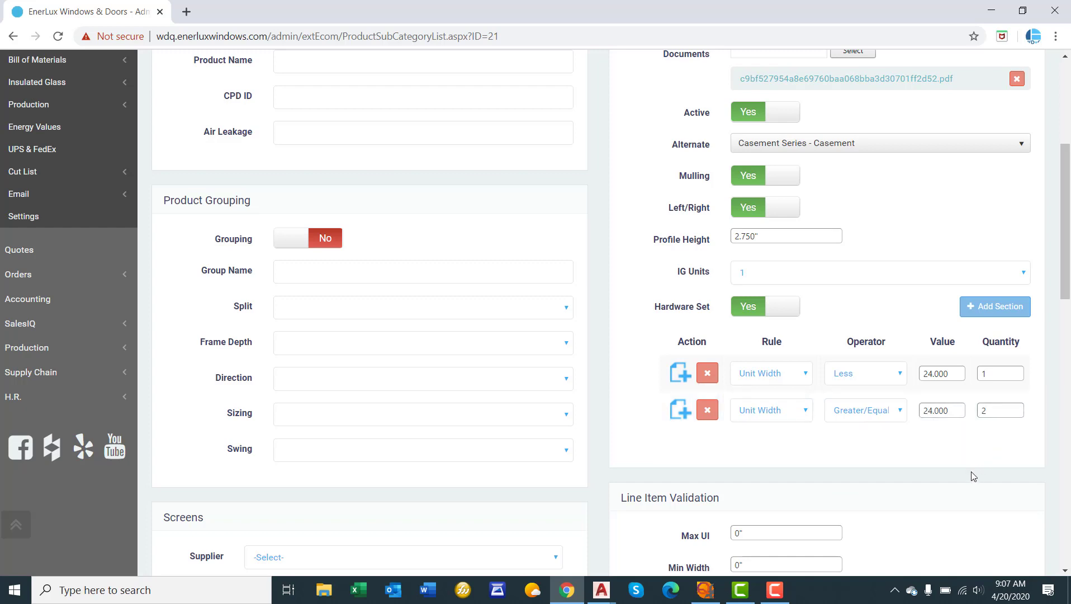
Change both rules' width threshold from 24 to 28.
click(953, 375)
click(953, 375)
text(28)
click(947, 404)
text(28)
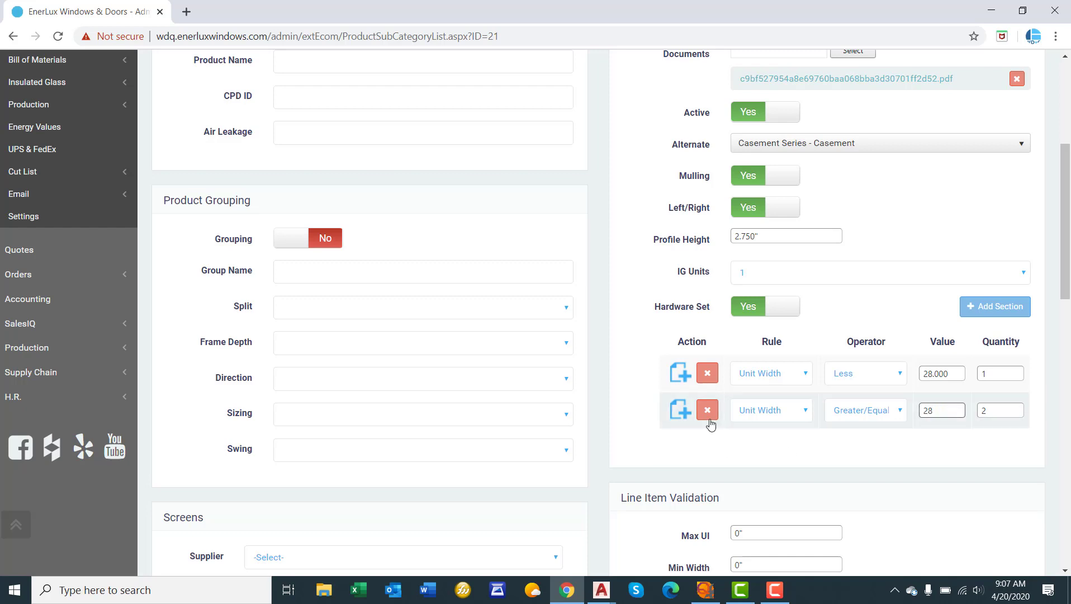
Delete the second rule and reset the first to Unit Height greater than 1.
click(707, 410)
click(771, 373)
click(761, 390)
click(866, 373)
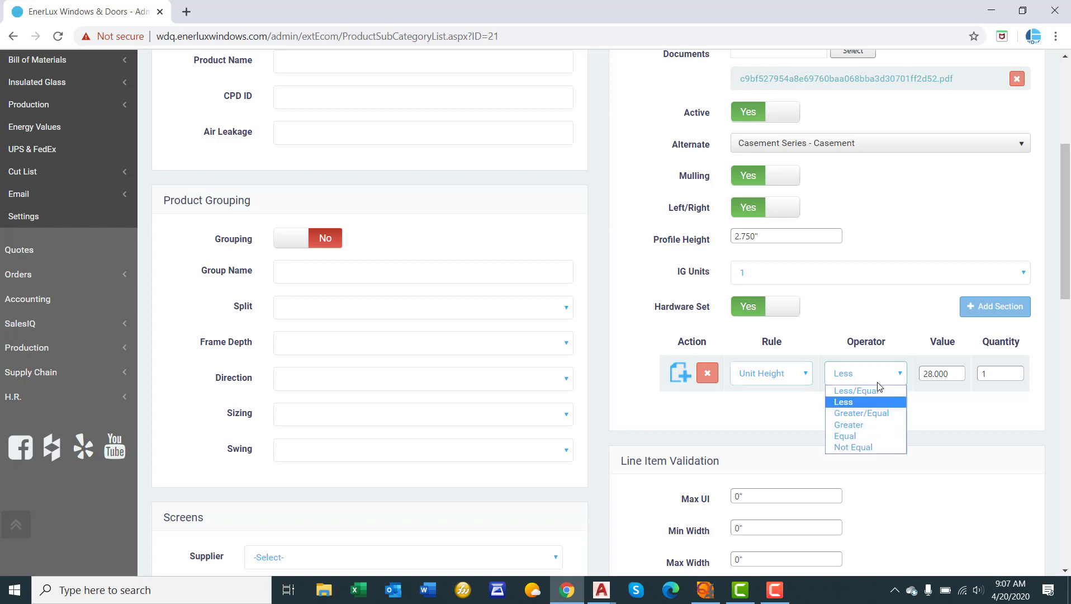
click(872, 425)
click(938, 379)
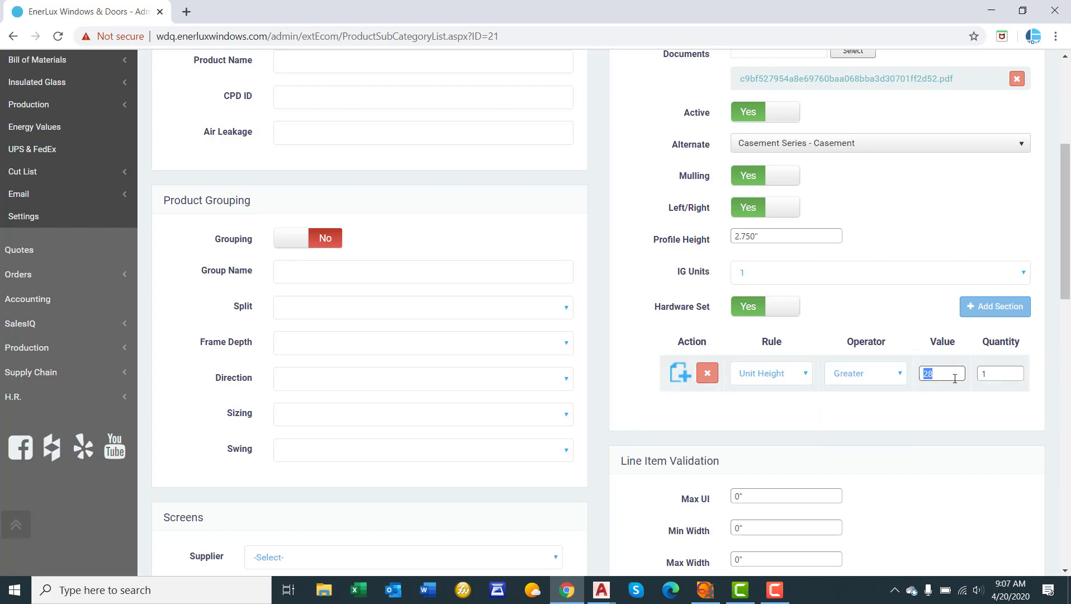
text(1)
key(Tab)
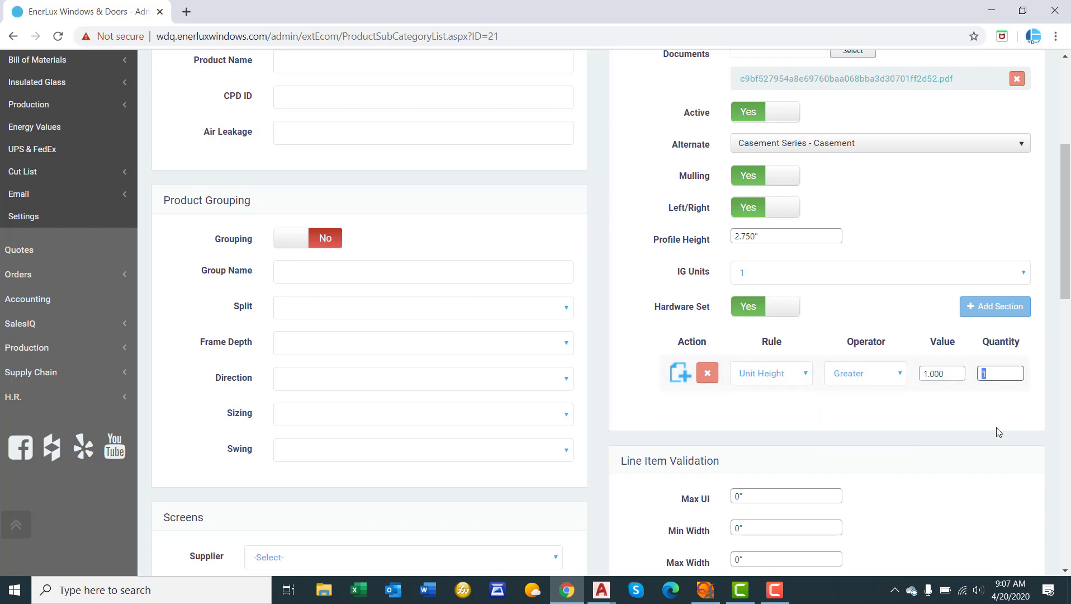
click(998, 431)
Save the Casement unit from the Menu.
scroll(1003, 418, up, 5)
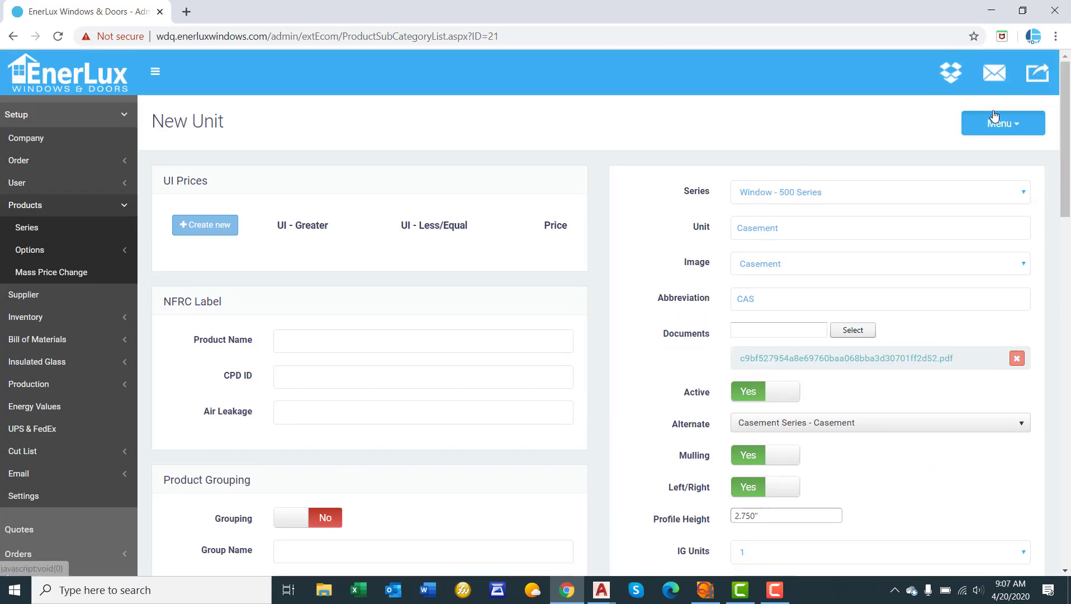
click(993, 116)
click(968, 149)
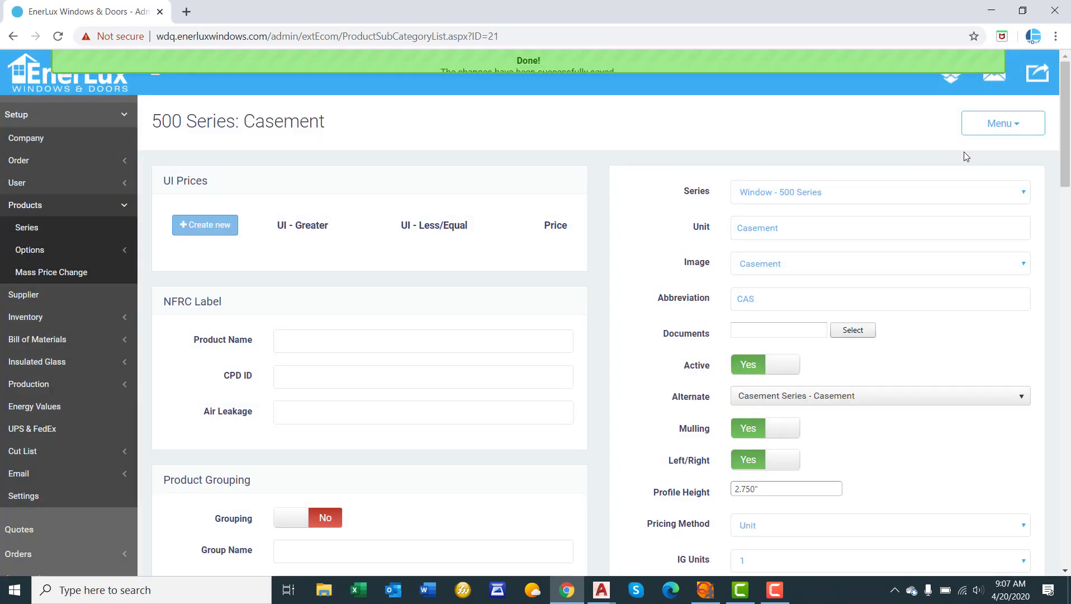
Check the Pricing Method options and leave it on Unit.
scroll(890, 174, down, 3)
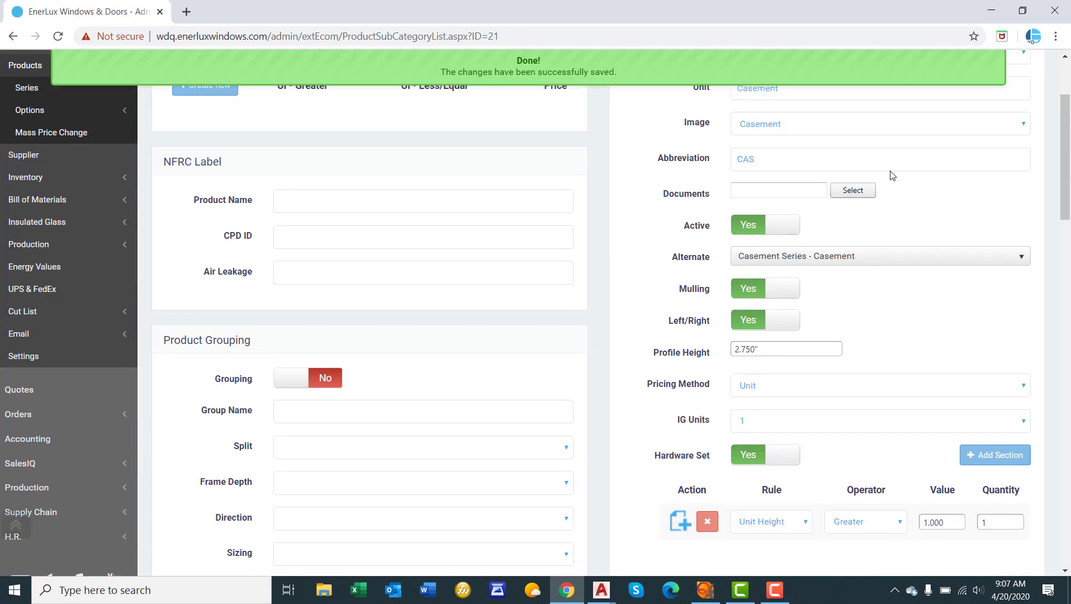
scroll(891, 174, down, 1)
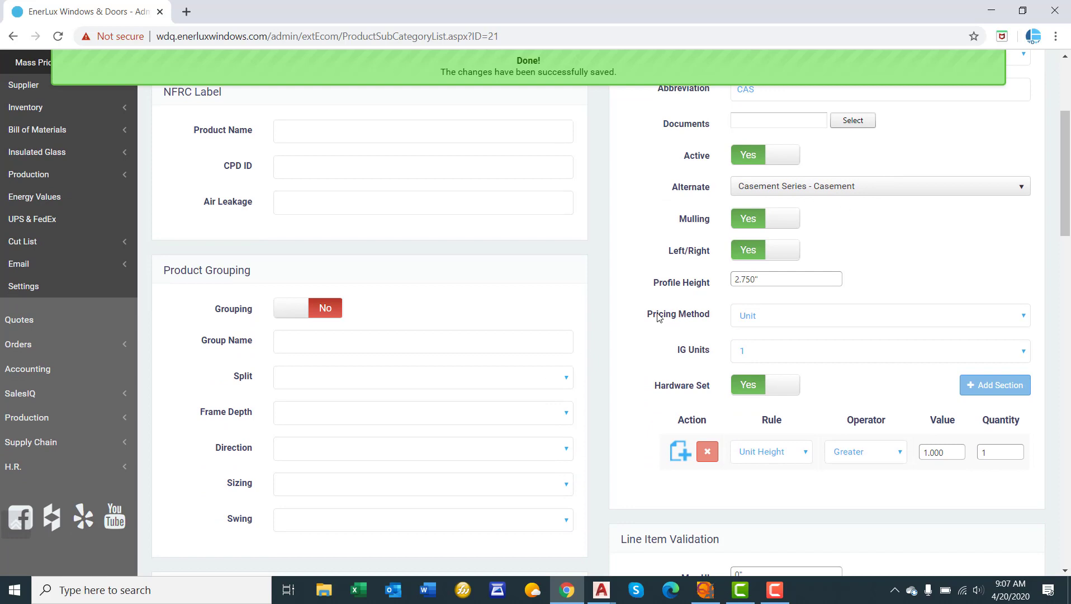
scroll(709, 329, up, 1)
click(773, 389)
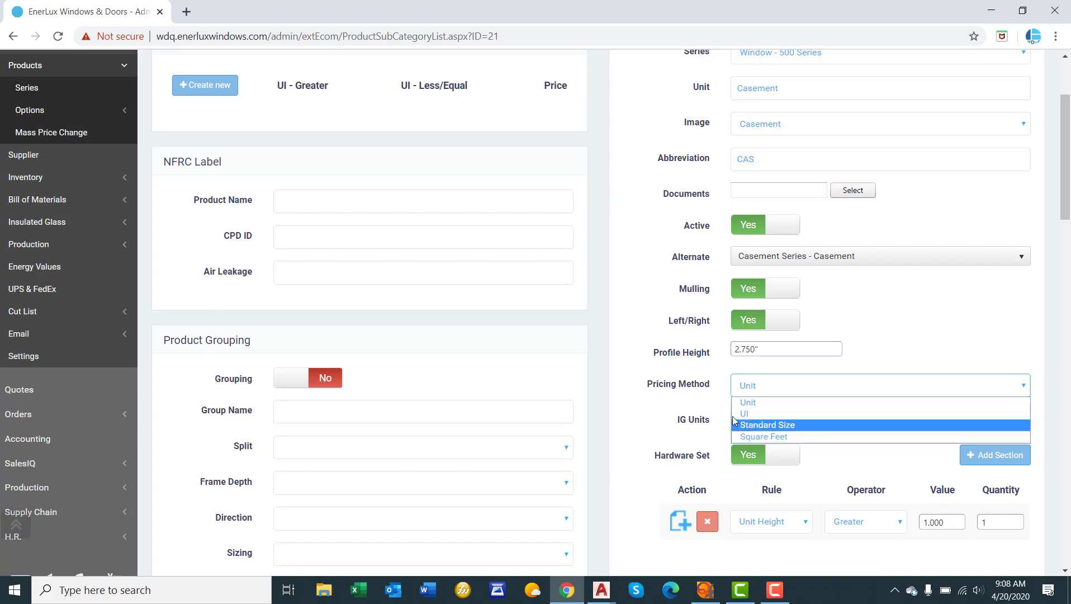
click(671, 387)
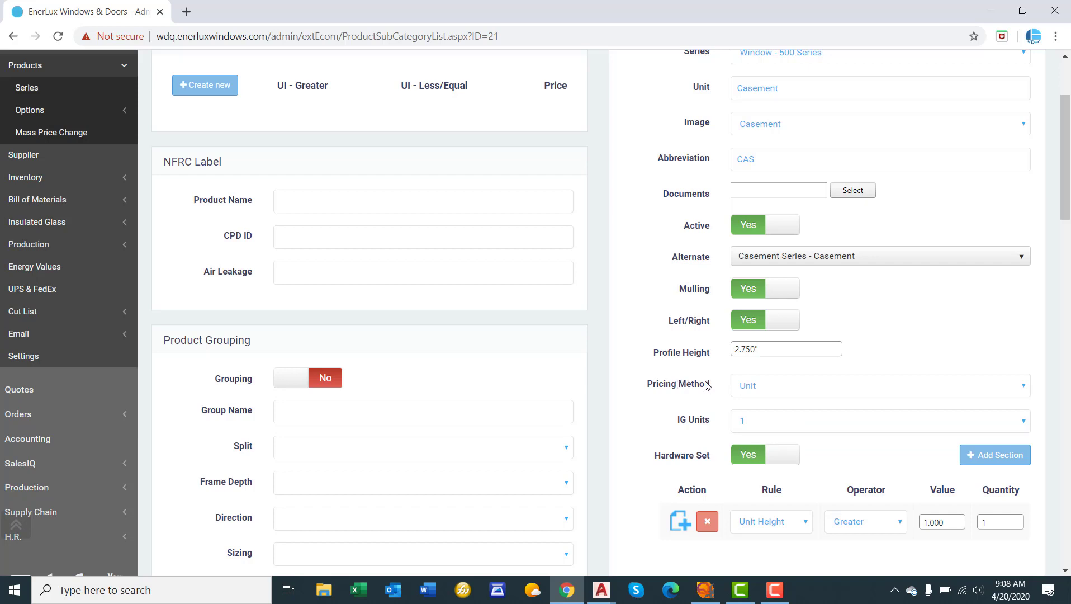
Set Min Width 14, Max Width 40, Min Height 18 and Max Height 80.
scroll(705, 382, down, 7)
scroll(705, 378, up, 1)
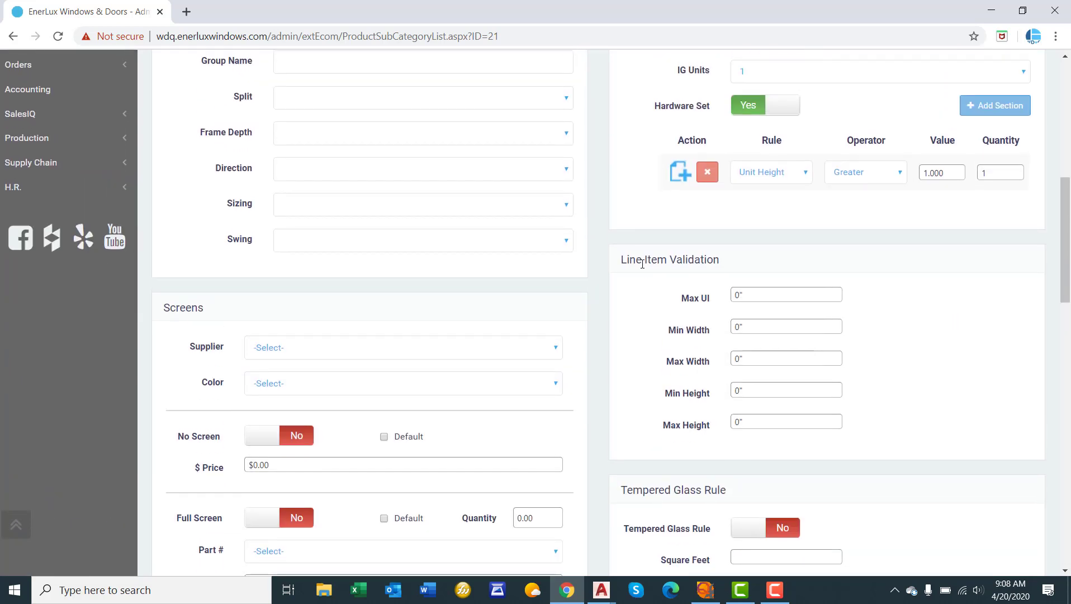
drag(620, 259, 750, 272)
click(733, 268)
click(755, 328)
text(14)
click(752, 360)
text(40)
click(756, 392)
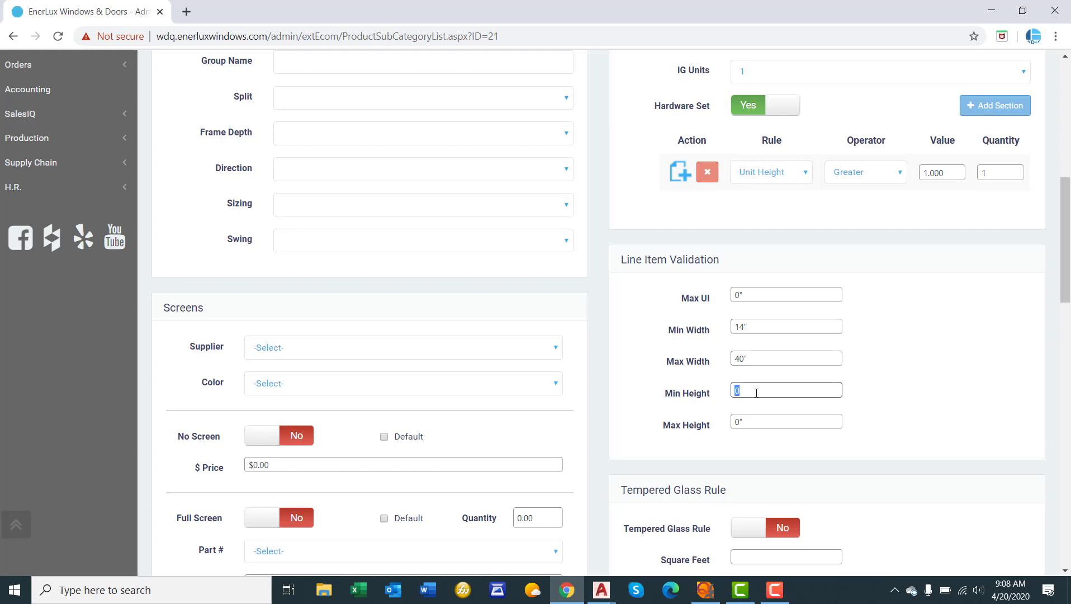
text(18)
key(Tab)
text(80)
click(716, 378)
drag(675, 363, 703, 366)
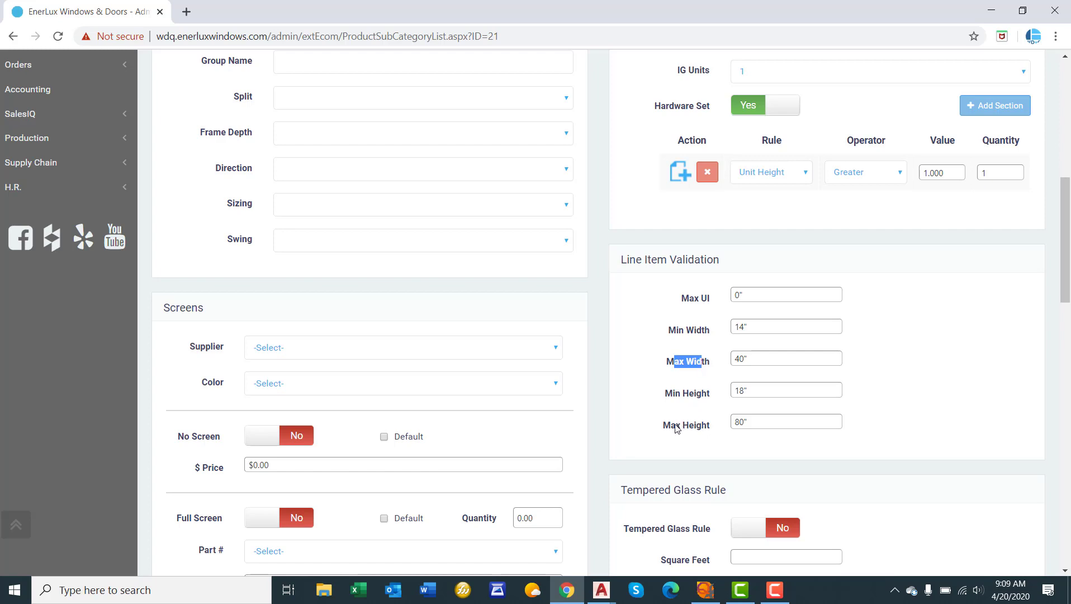
drag(673, 426, 714, 427)
click(705, 441)
Change Max UI to 105".
double_click(750, 296)
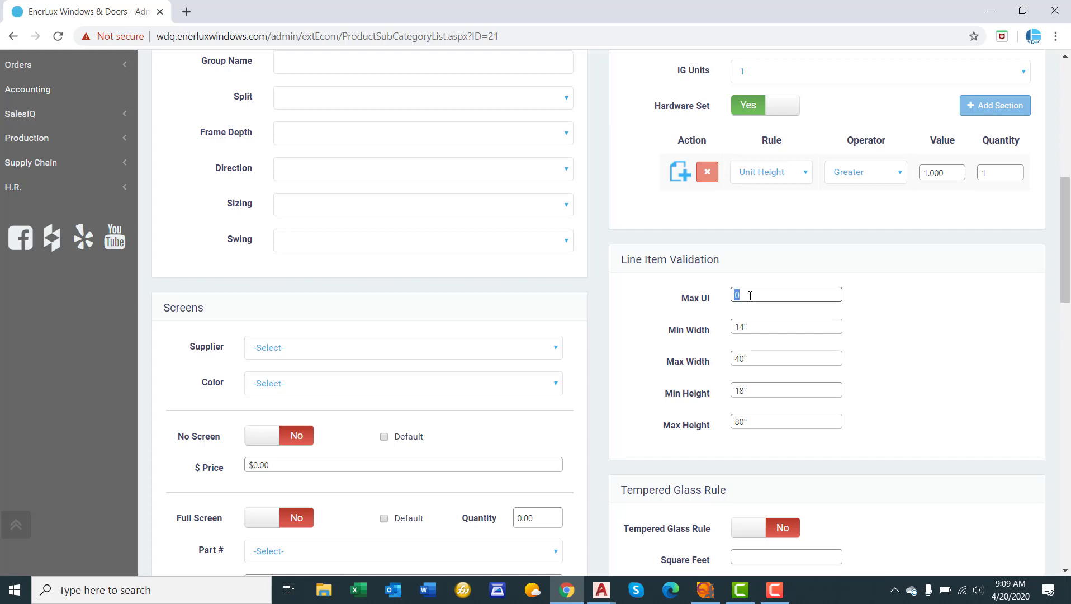
text(105)
click(677, 351)
scroll(707, 363, down, 1)
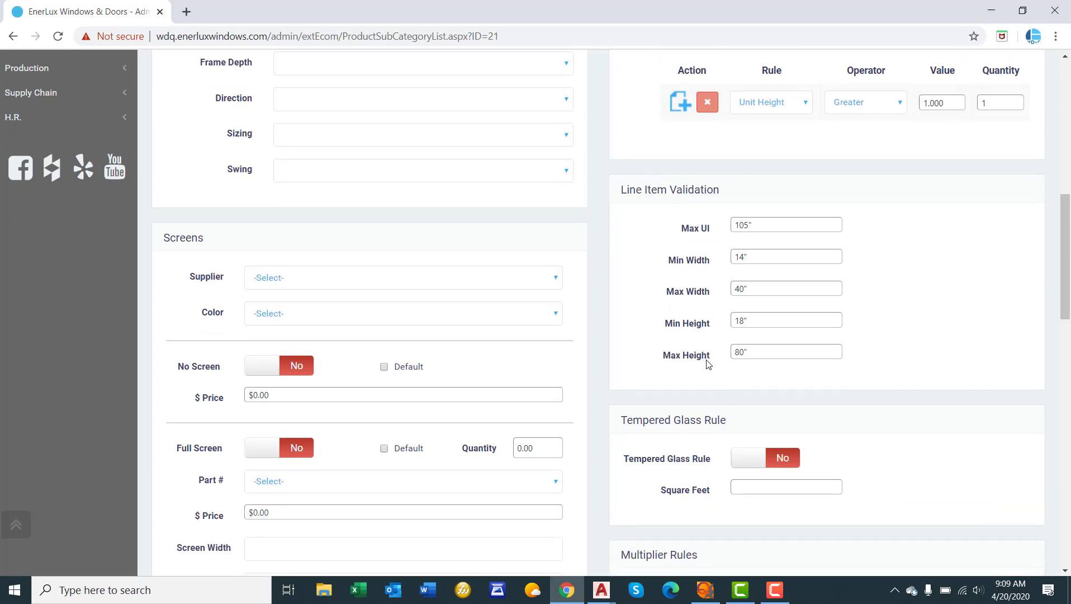
scroll(700, 304, down, 2)
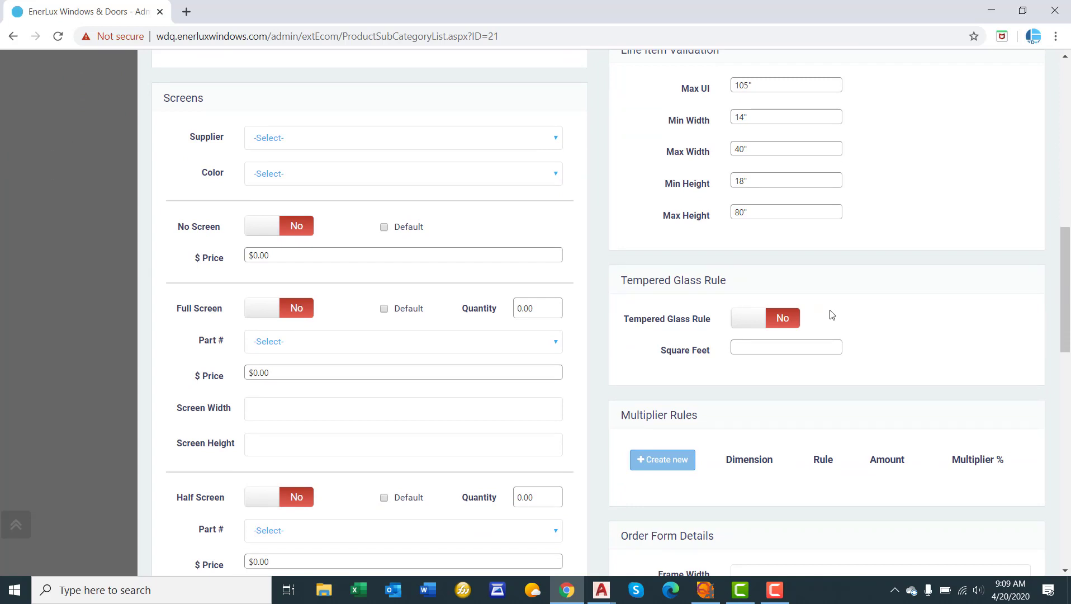
Turn on the Tempered Glass Rule, entering 30 and then changing it to 20 square feet.
click(791, 319)
click(746, 349)
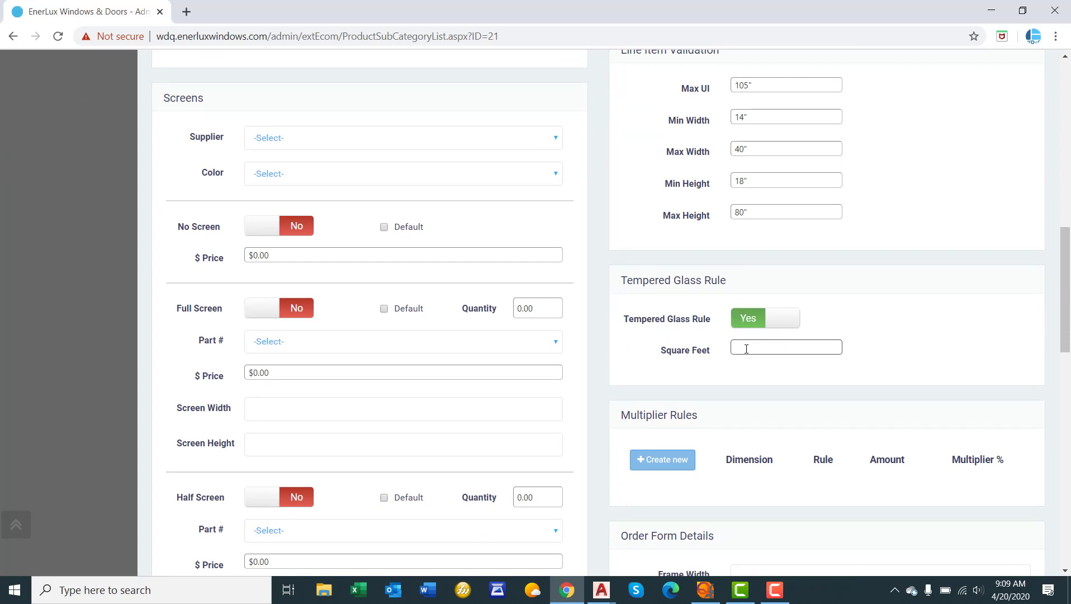
text(30)
click(671, 333)
double_click(758, 351)
text(20)
click(730, 402)
Toggle the Tempered Glass Rule again and put the threshold back to 30 square feet.
click(780, 319)
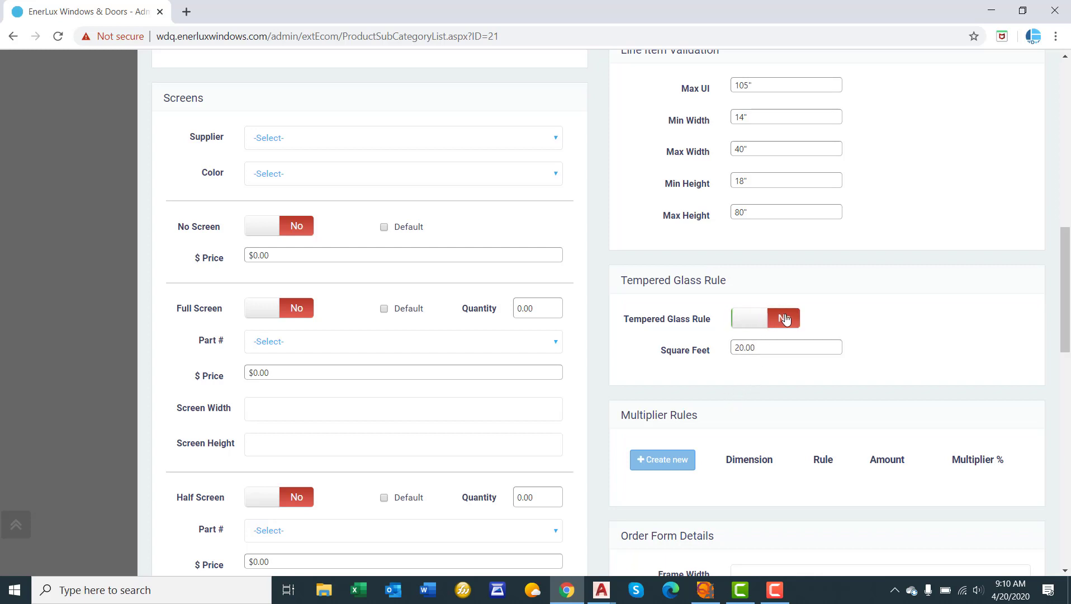
double_click(752, 348)
text(30)
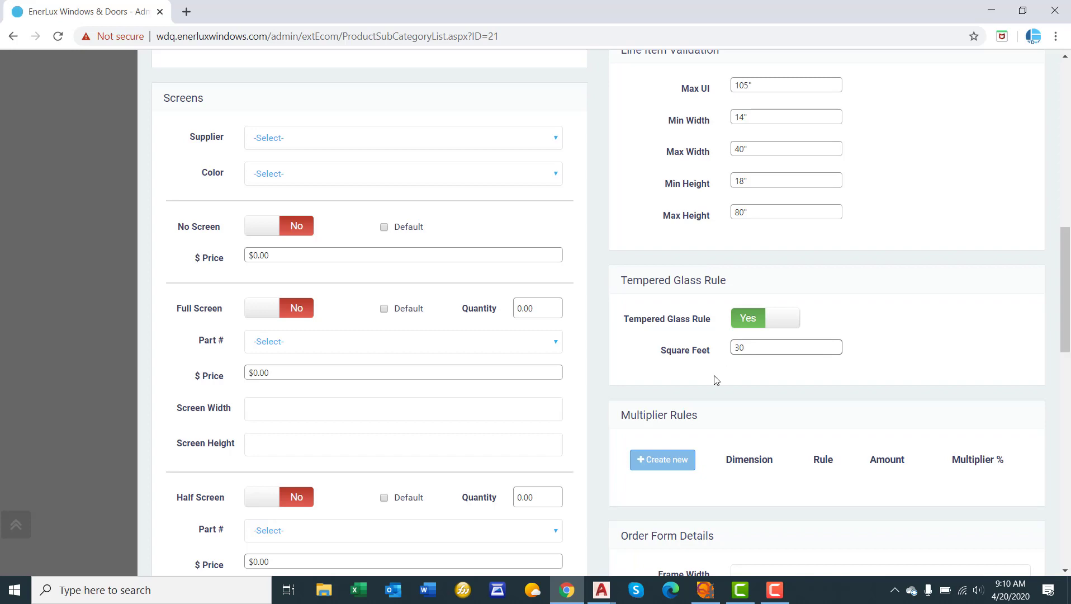
click(712, 375)
scroll(713, 375, down, 4)
scroll(706, 343, up, 1)
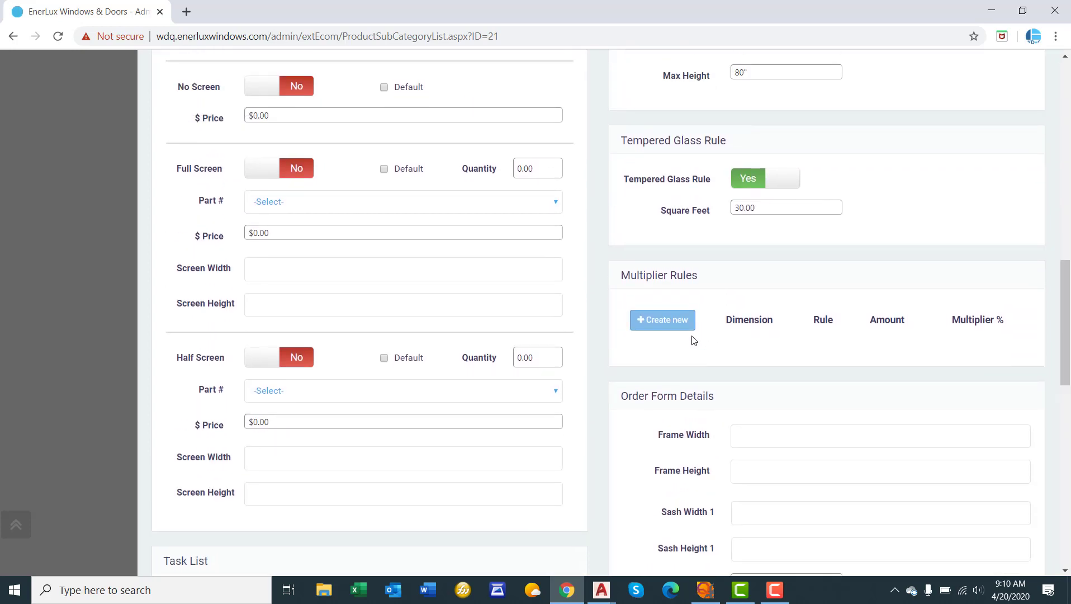
Start a new multiplier rule based on Height with the Greater/Equal condition.
click(681, 324)
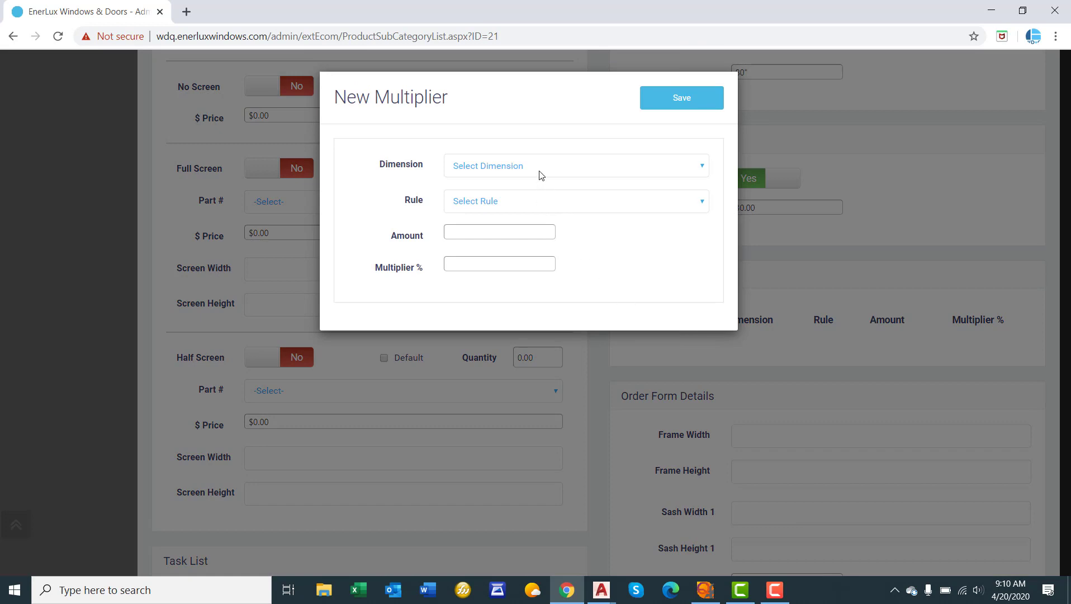
click(540, 169)
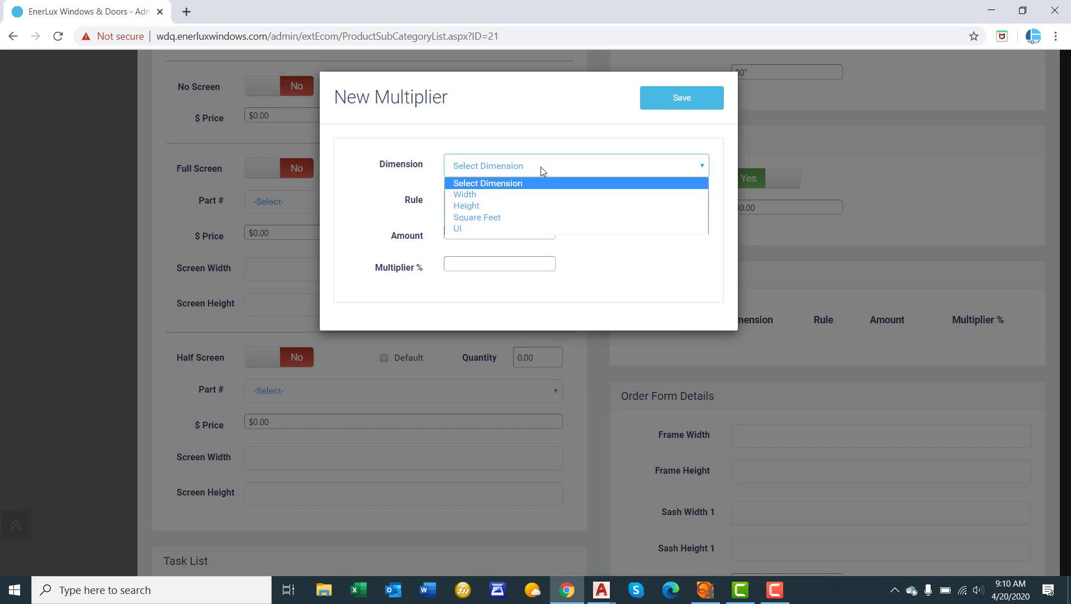
click(512, 205)
click(494, 207)
click(479, 229)
Give the rule Amount 74.00 and Multiplier 25%, and save it.
click(469, 232)
text(74.00)
key(Tab)
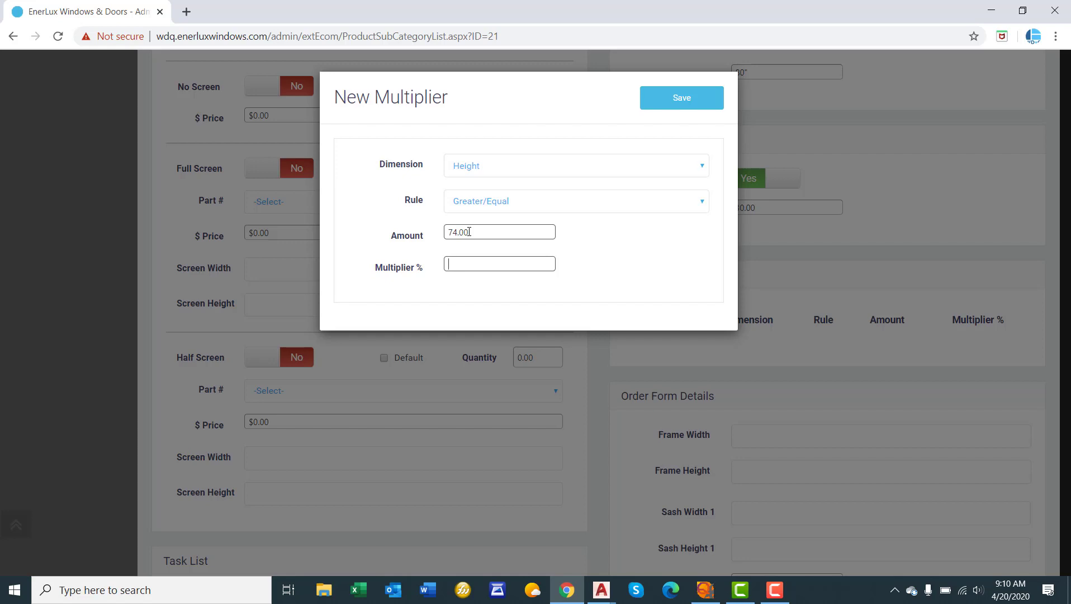
text(25)
click(681, 99)
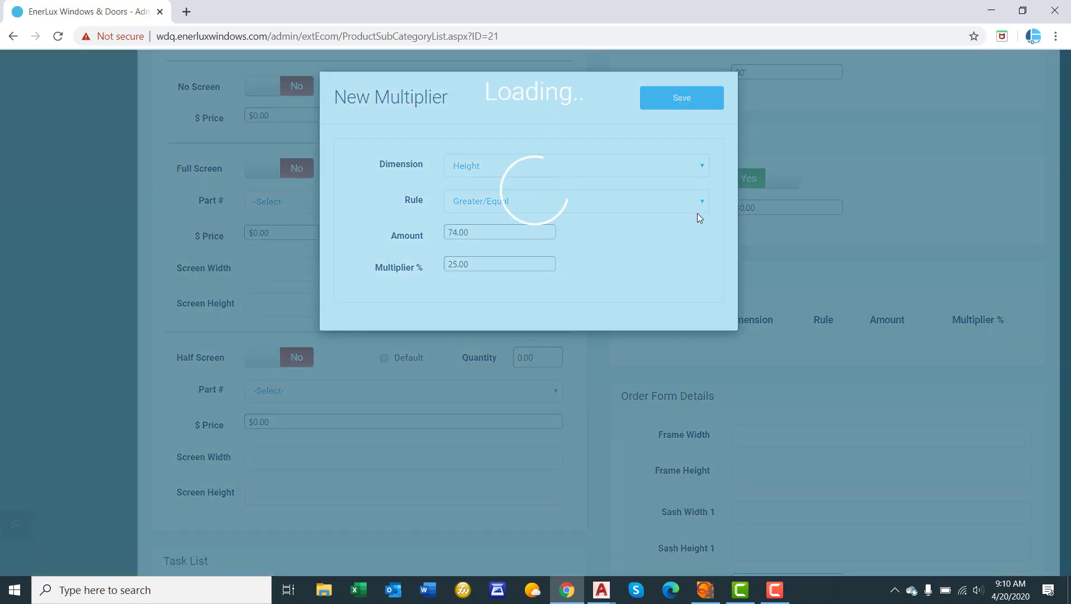
scroll(721, 299, down, 11)
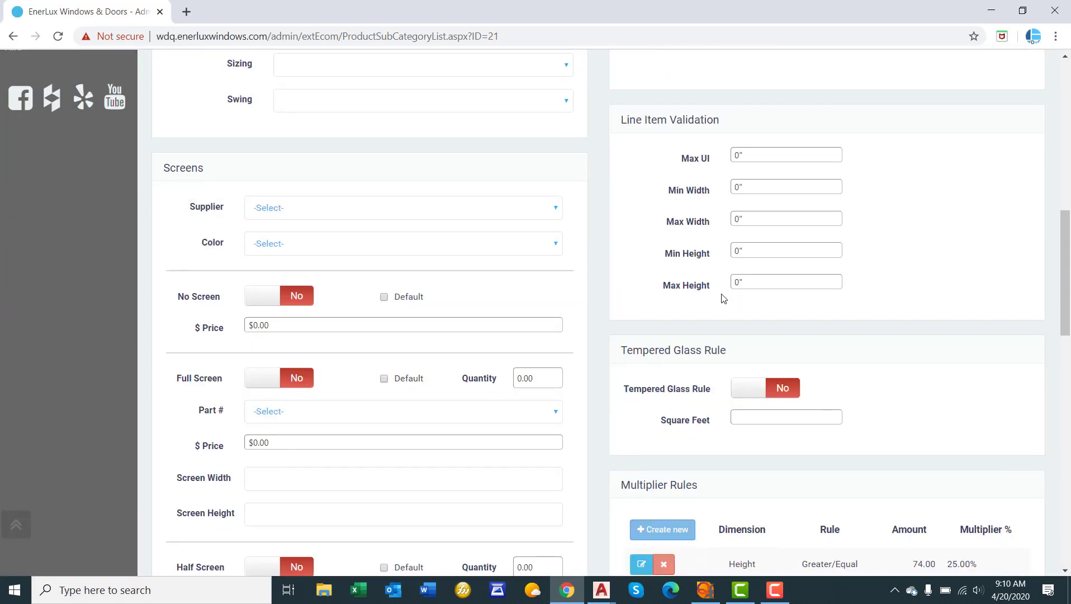
scroll(723, 299, down, 5)
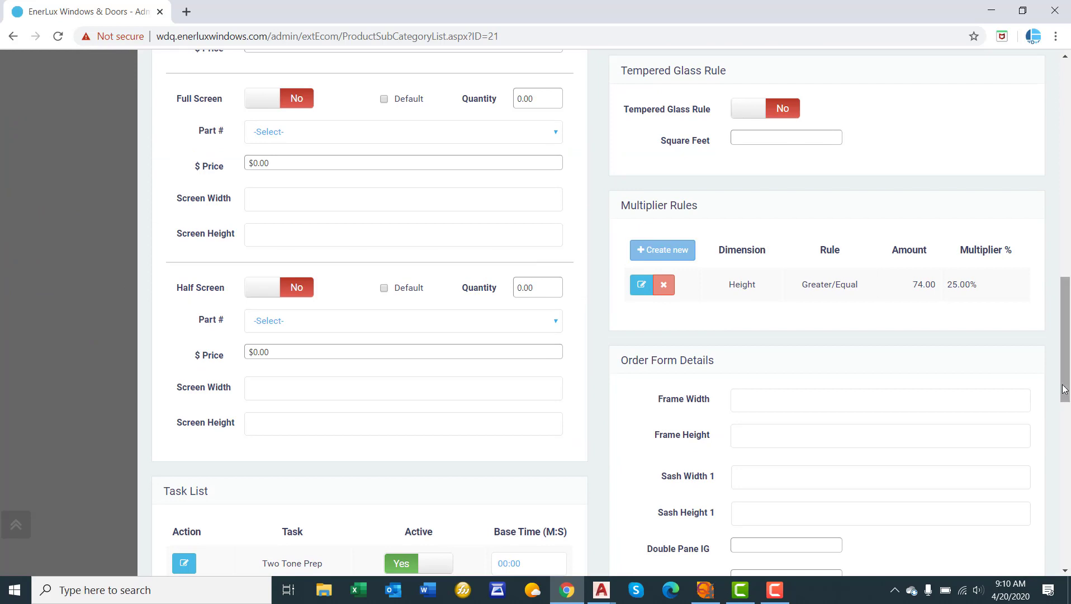
drag(1067, 276, 1067, 62)
Save the casement's current changes from the Menu.
click(1004, 124)
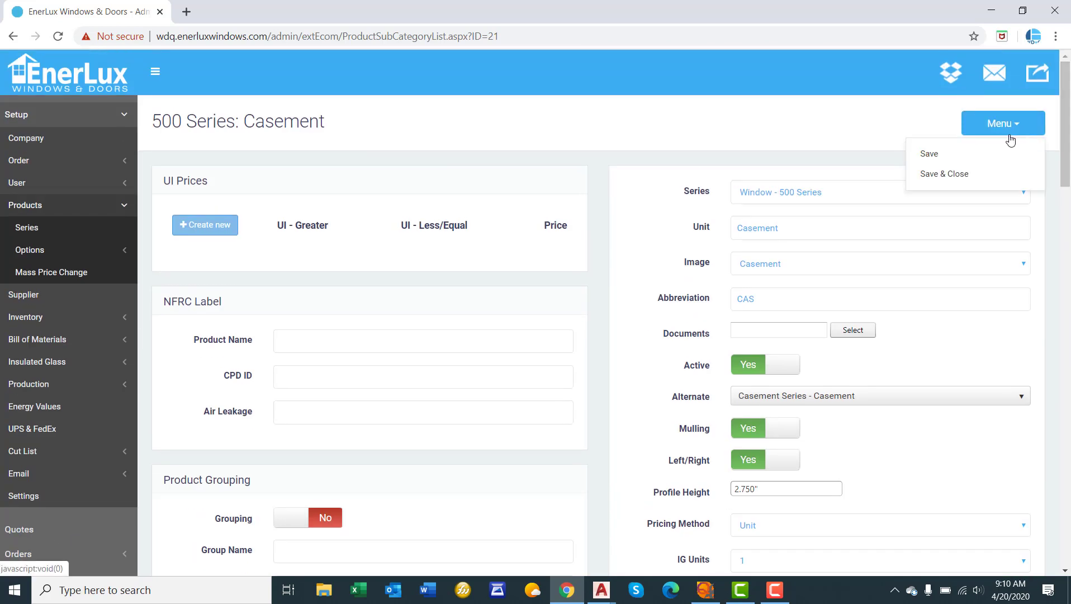
click(877, 112)
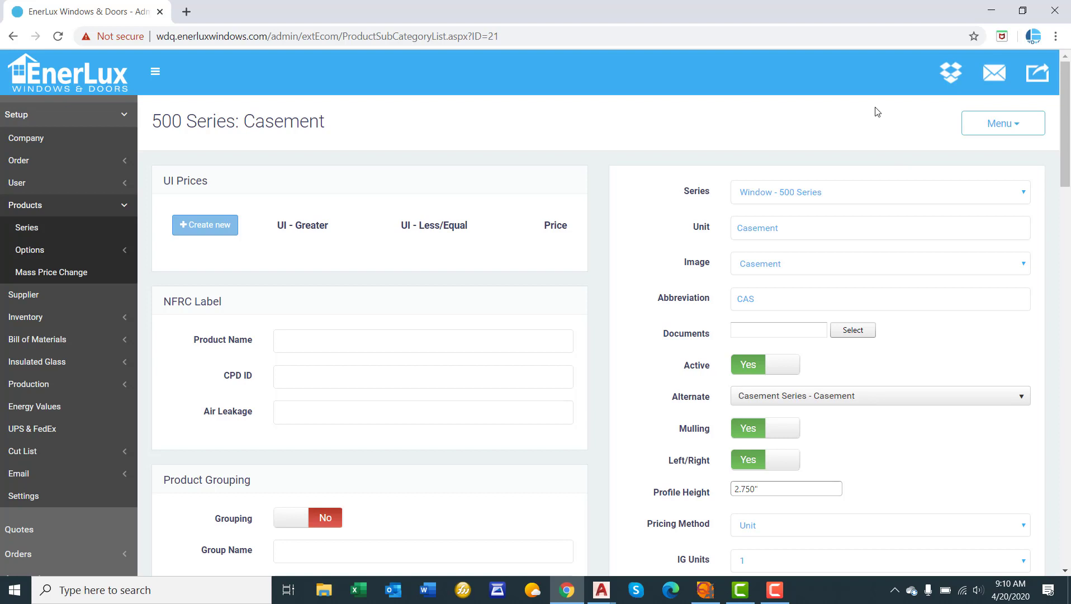
click(980, 131)
click(982, 153)
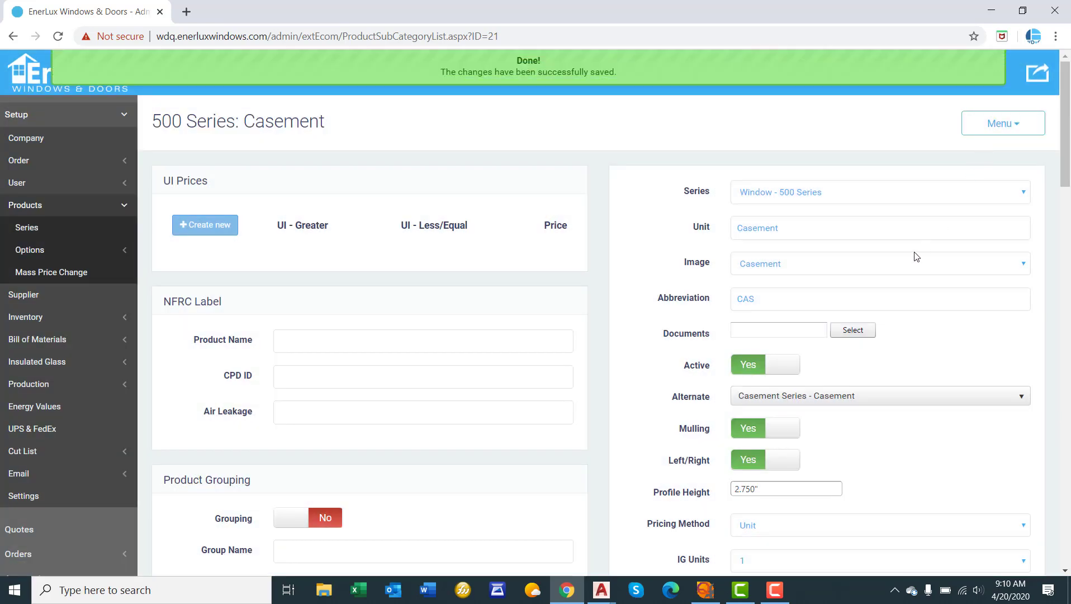
Check the Line Item Validation limits, which have reset to 0".
scroll(915, 256, down, 9)
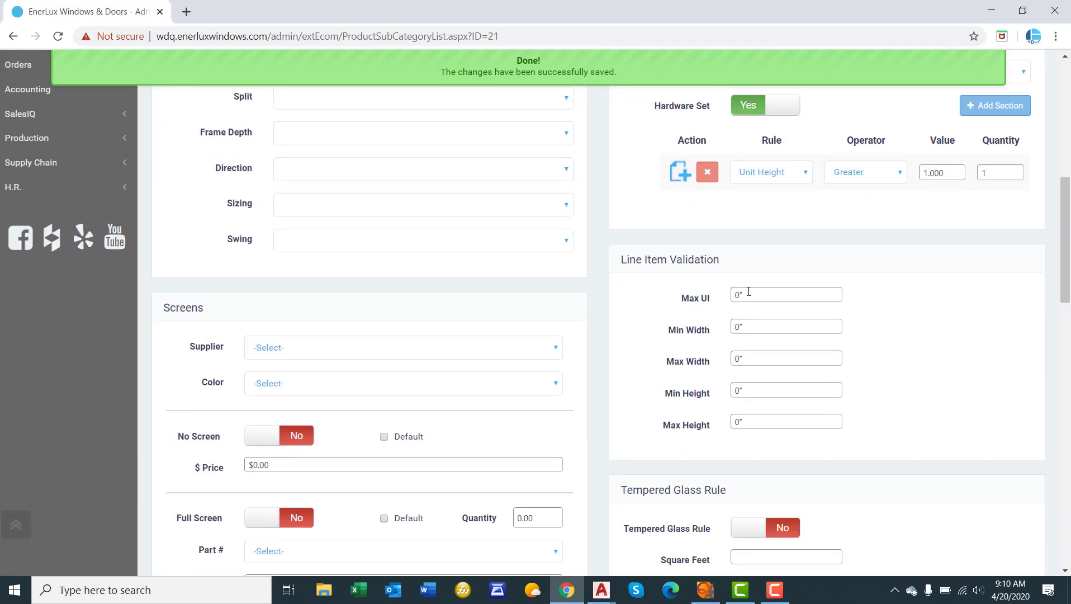
drag(676, 293, 704, 426)
click(703, 426)
scroll(783, 408, down, 3)
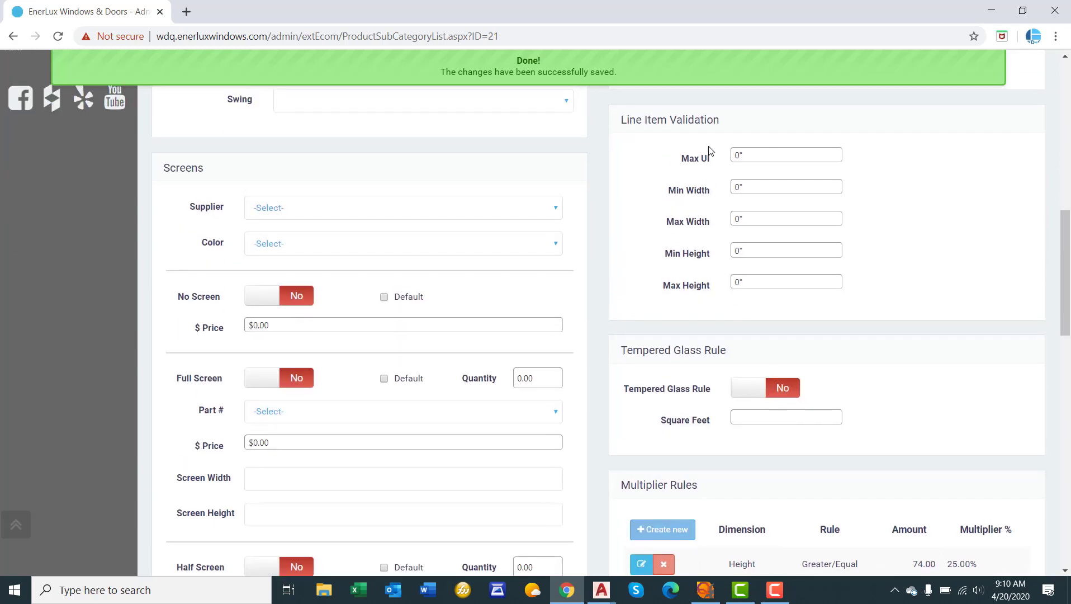
Re-enter the limits: Max UI 105, width 14–40 and height 18–80.
double_click(737, 154)
text(105)
key(Tab)
text(14)
key(Tab)
text(40)
key(Tab)
text(18)
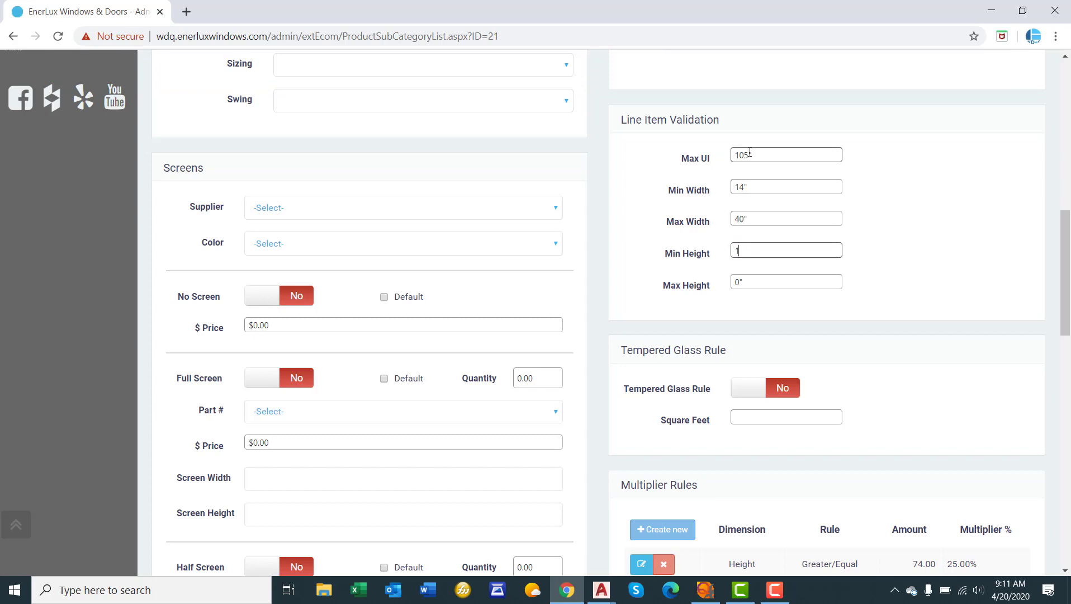
key(Tab)
text(80)
Turn the Tempered Glass Rule on at 30 square feet and save the casement.
click(770, 389)
click(763, 417)
text(30)
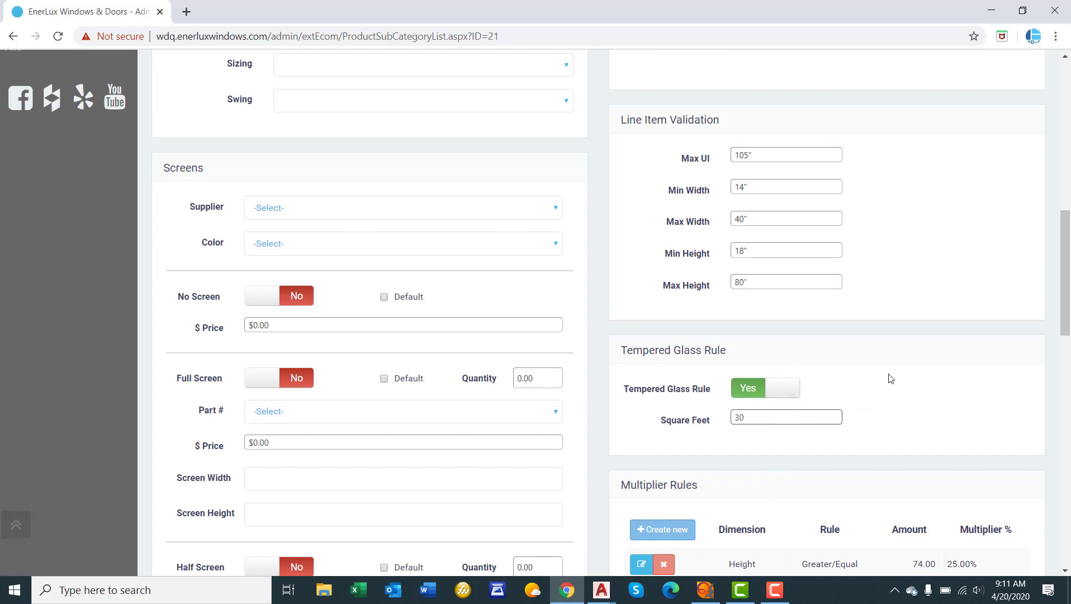
scroll(889, 377, up, 15)
click(982, 124)
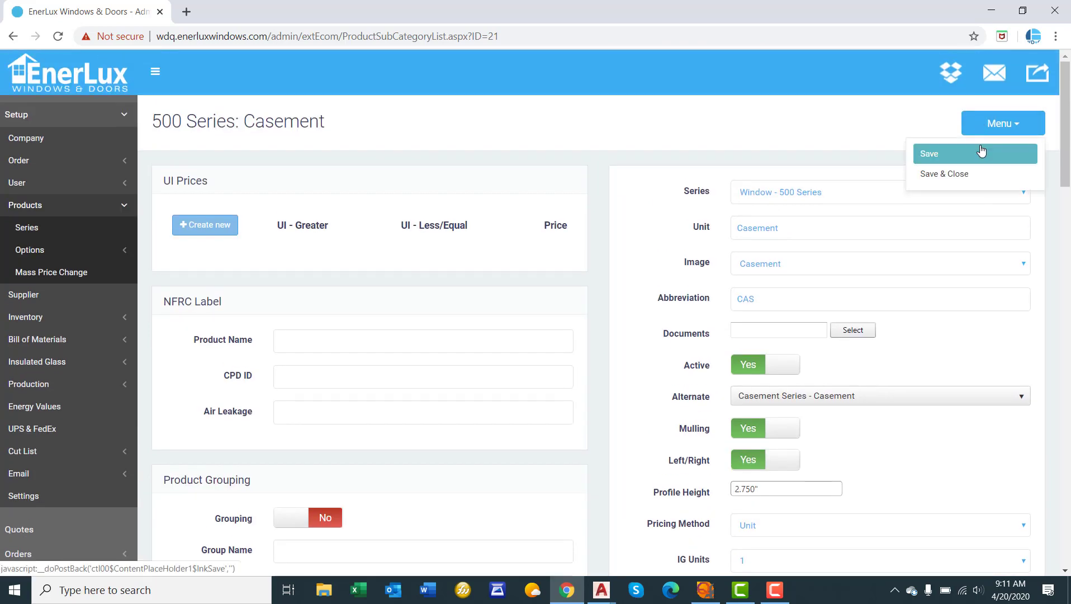
click(980, 148)
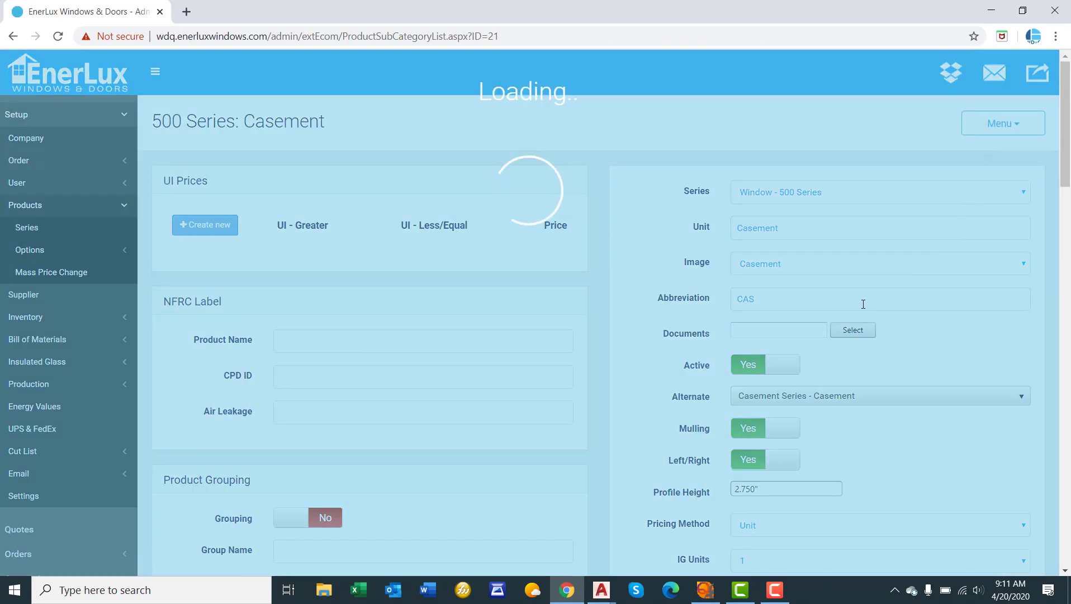
scroll(863, 307, down, 15)
scroll(864, 307, down, 5)
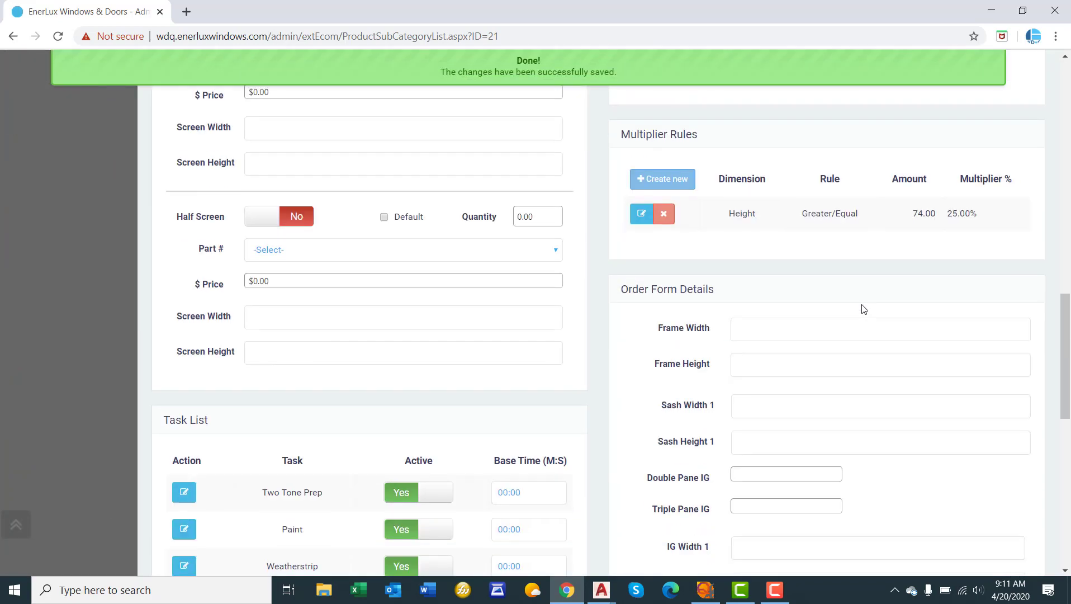
Set Frame Width/Height to uw/uh and Sash Width/Height 1 to uw-1.875/UH-1.875.
drag(624, 146, 680, 152)
click(681, 153)
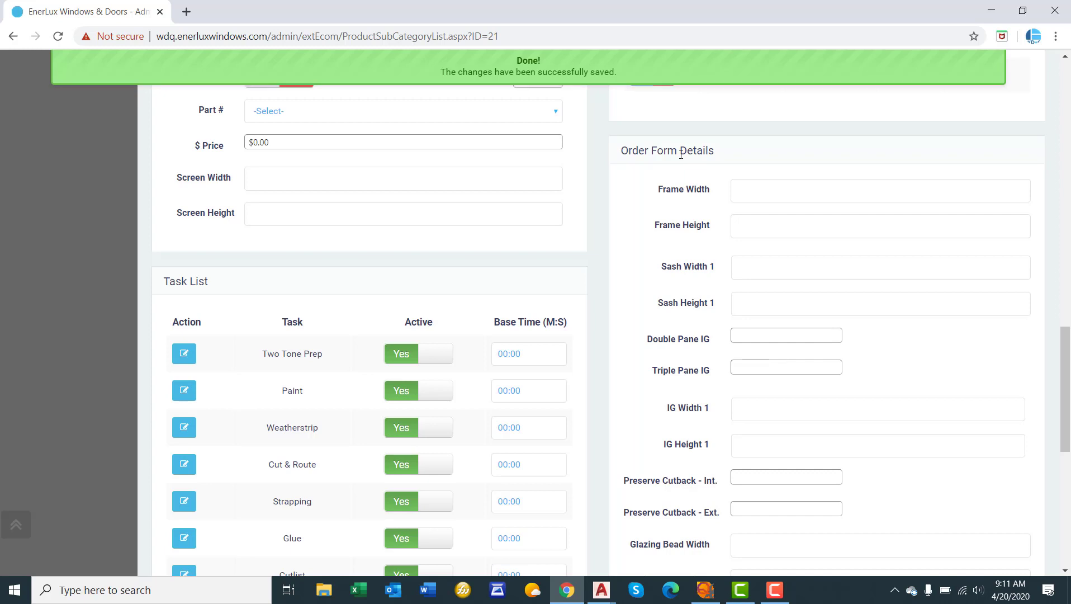
click(754, 180)
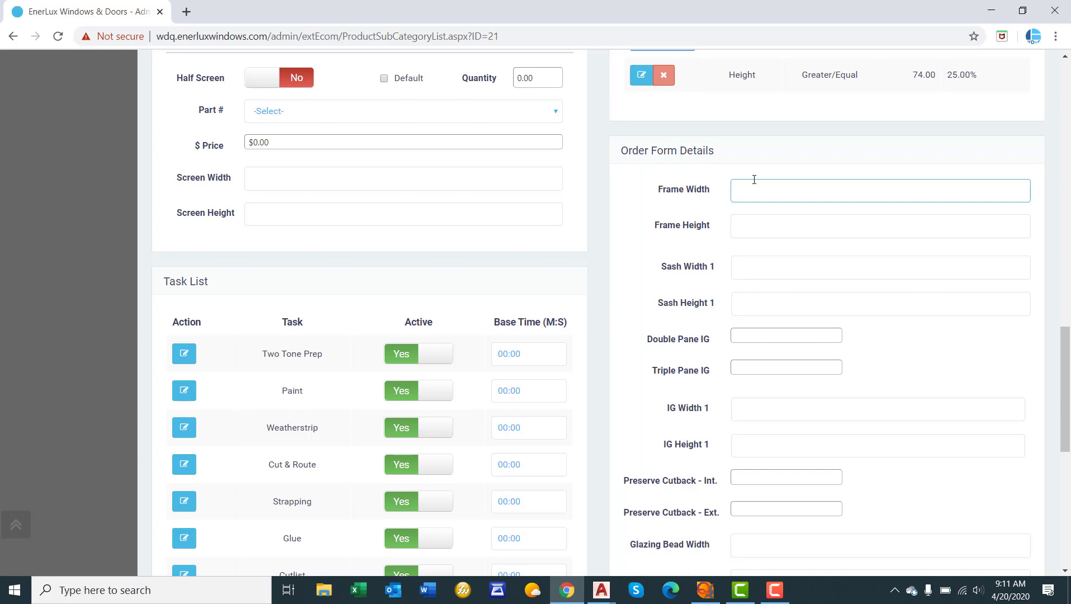
text(uw)
key(Tab)
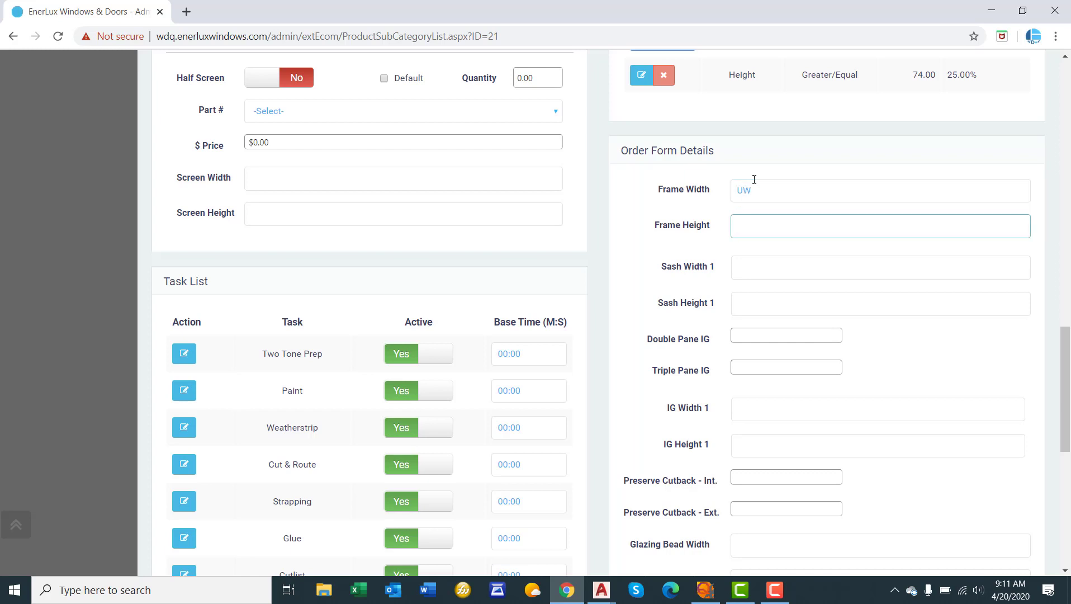
text(uh)
key(Tab)
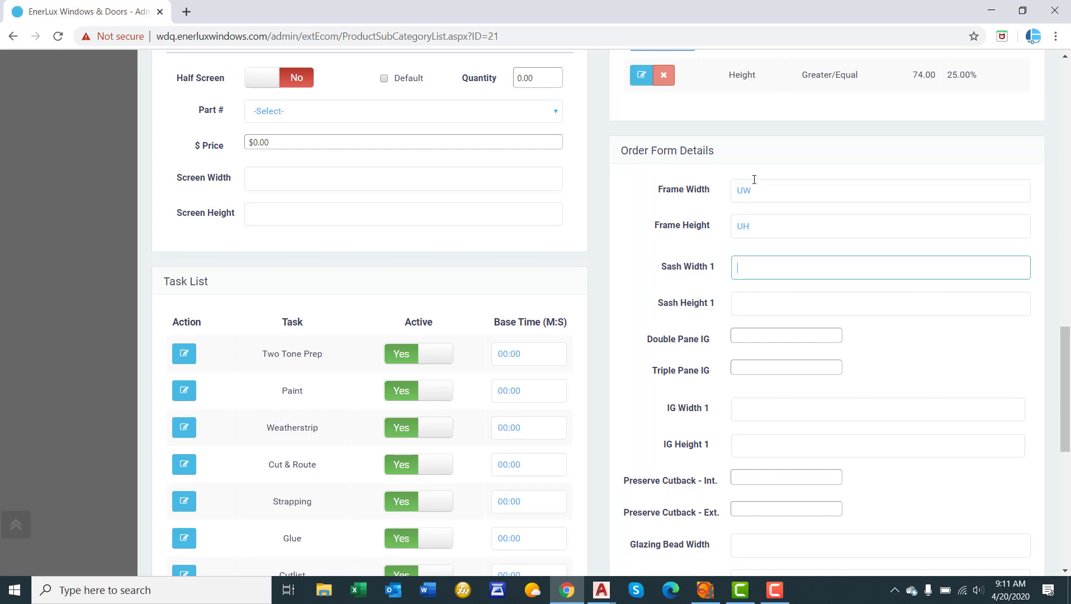
text(uw)
text(-1)
text(.875)
key(Tab)
text(UH-1.875)
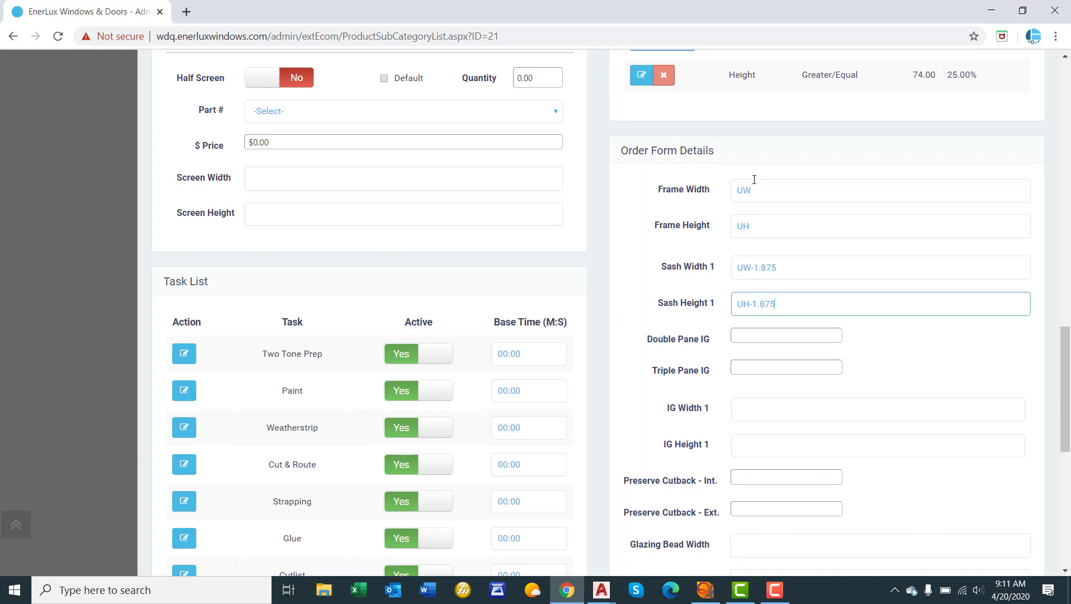
key(Tab)
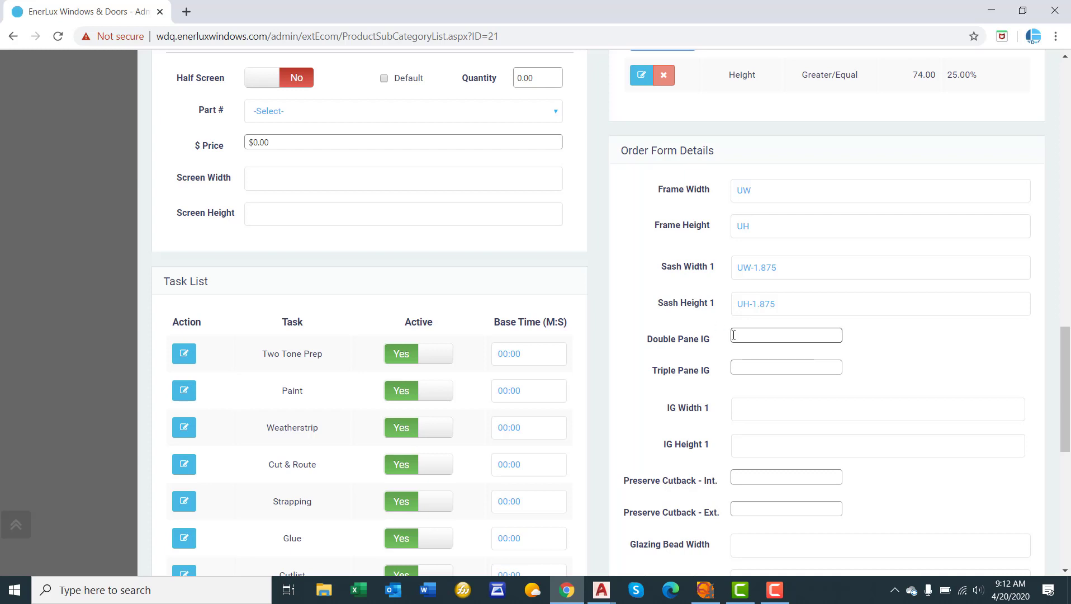
Set the Triple Pane IG value to 1.25.
click(766, 334)
key(Tab)
text(1.25)
key(Tab)
Enter UW-4.5 and UH-4.5 as IG Width 1 and IG Height 1.
click(768, 407)
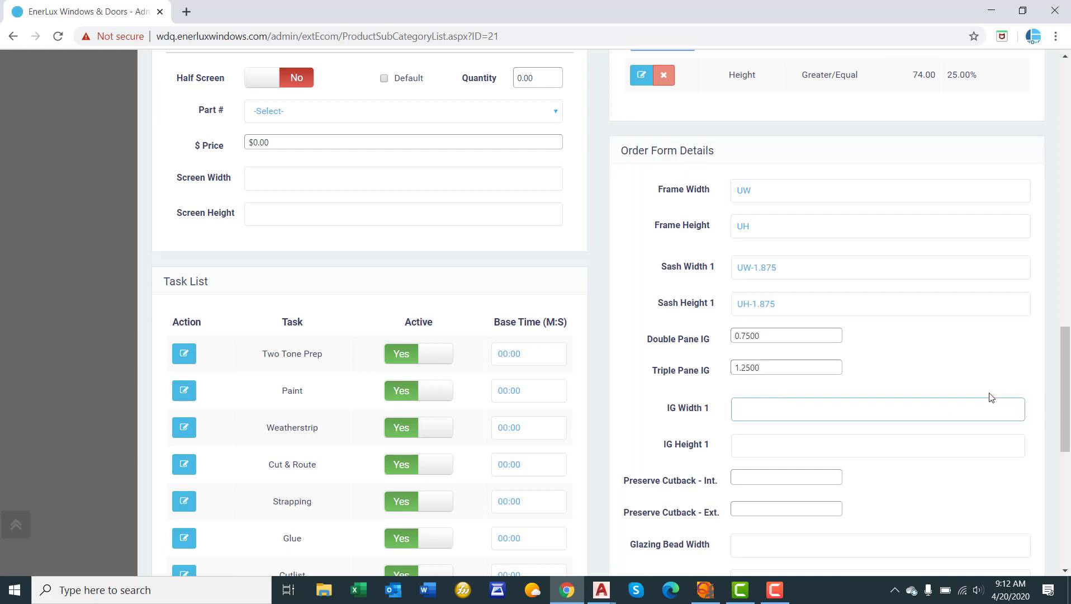
scroll(990, 399, down, 1)
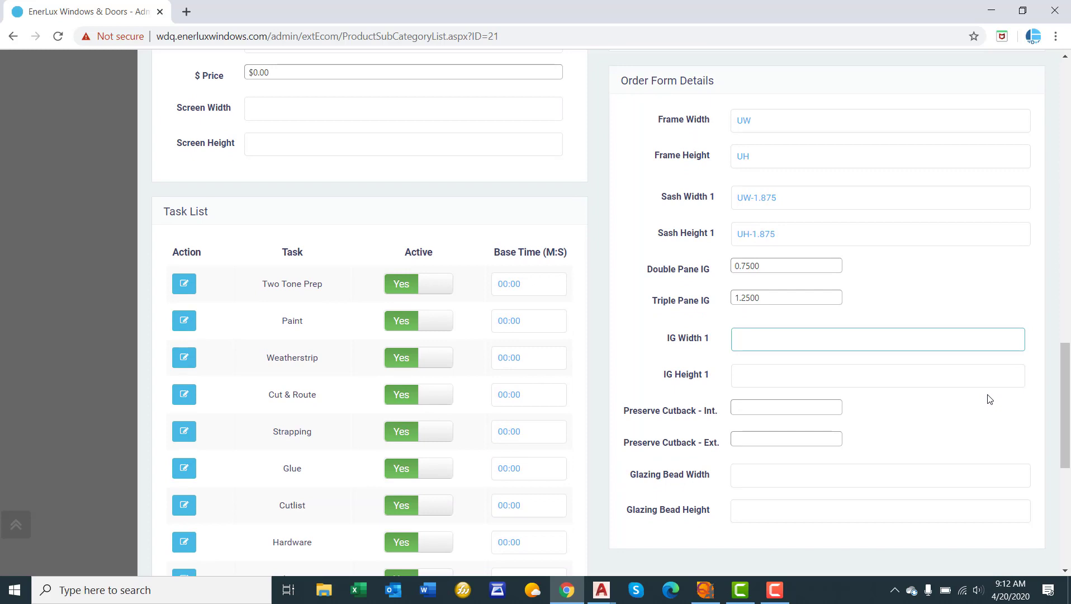
text(UW-4.5)
key(Tab)
text(U)
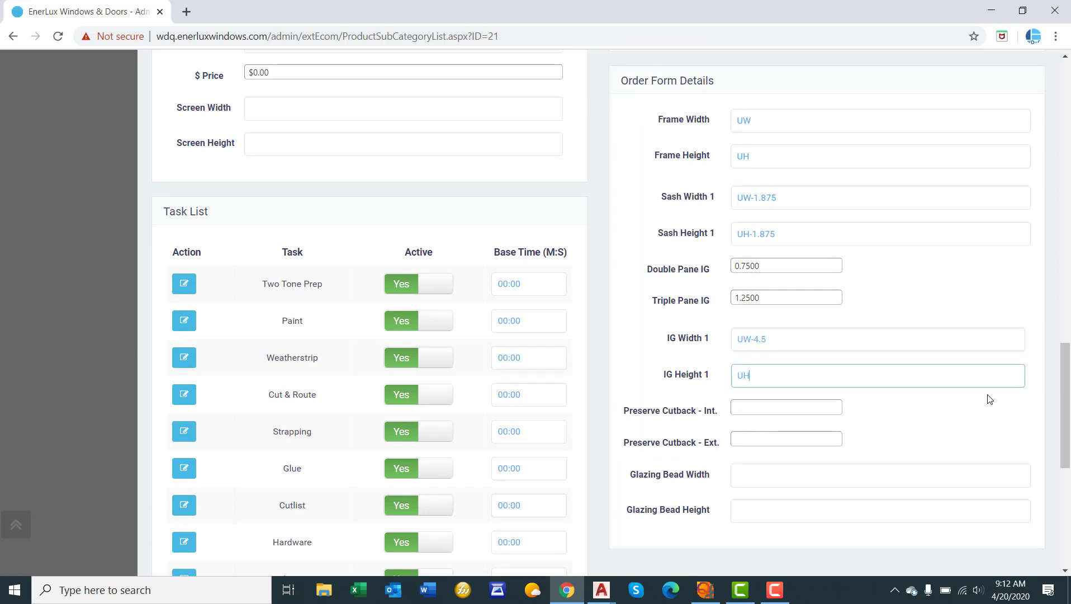
text(H-4.5)
Enter 0.75 in both the interior and exterior Preserve Cutback fields.
click(746, 404)
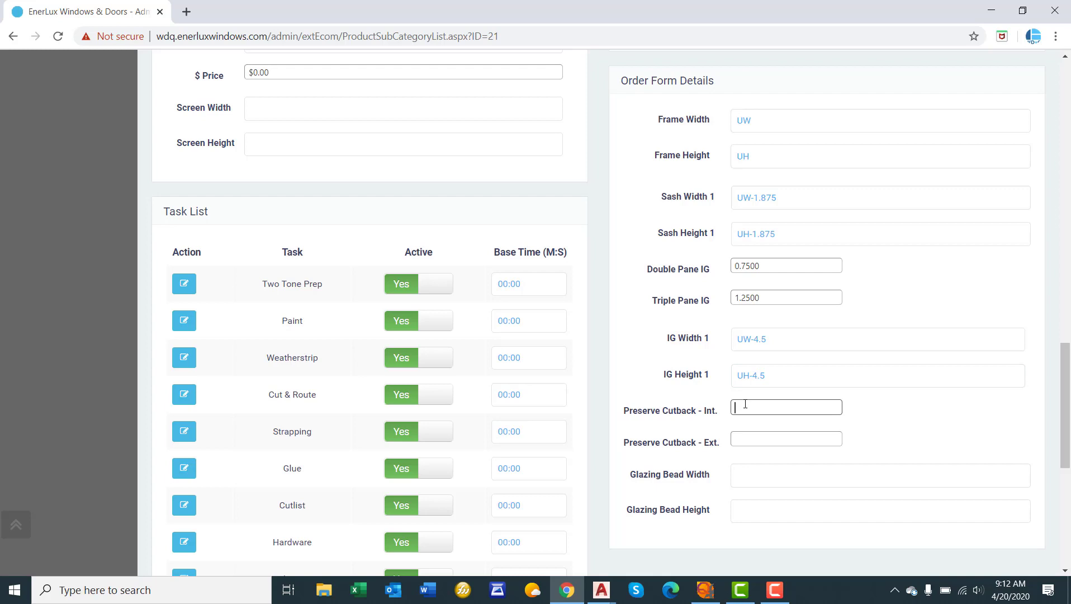
key(Tab)
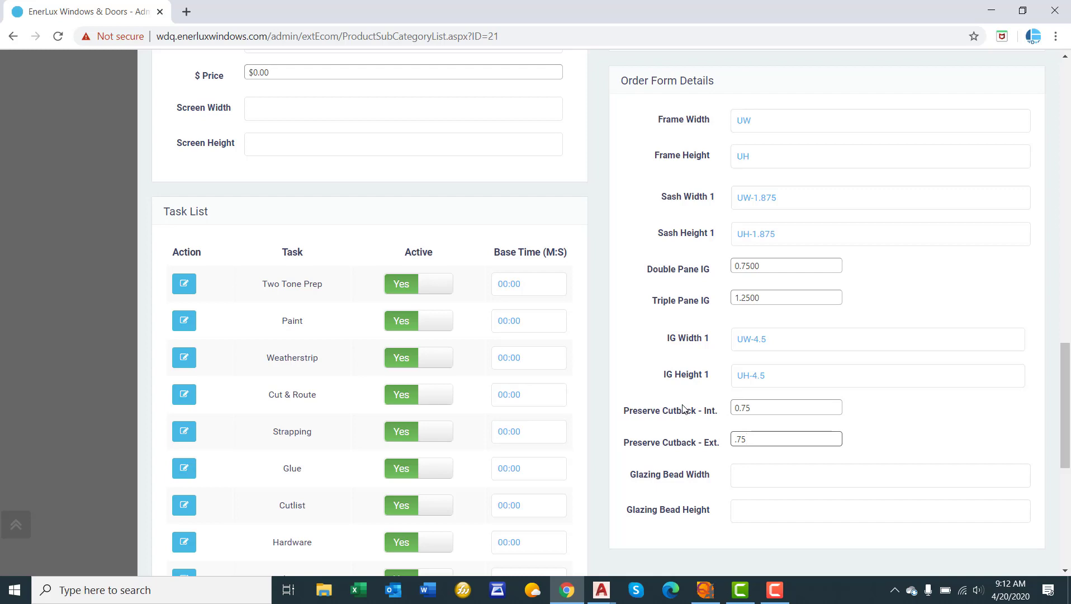
click(683, 408)
drag(629, 420, 708, 421)
click(731, 428)
Set Glazing Bead Width to UW-1.5 and Glazing Bead Height to UH-1.5.
scroll(723, 456, down, 1)
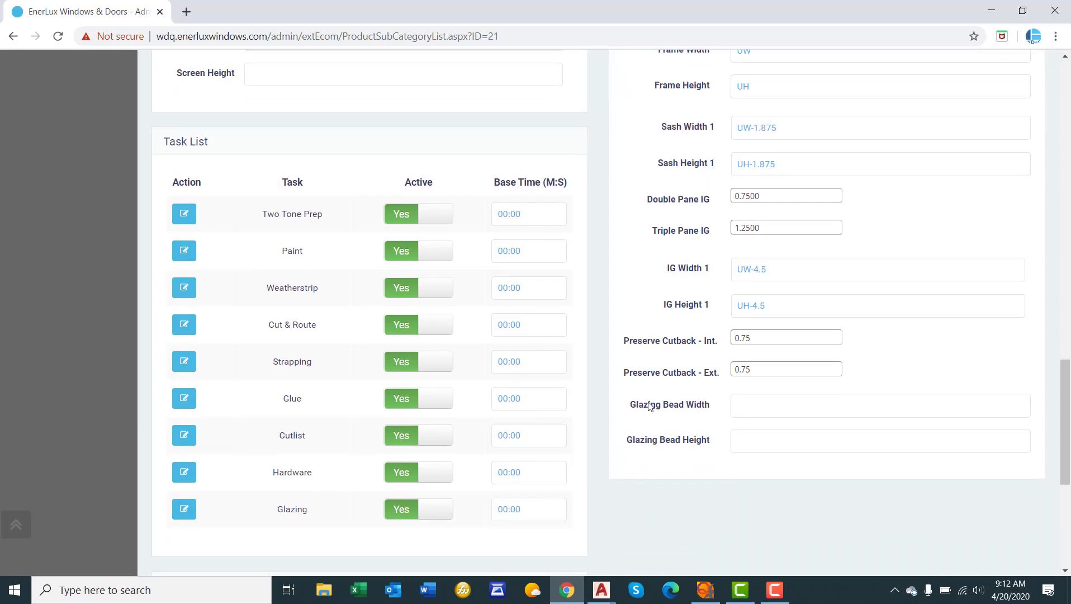
drag(644, 405, 687, 412)
click(741, 409)
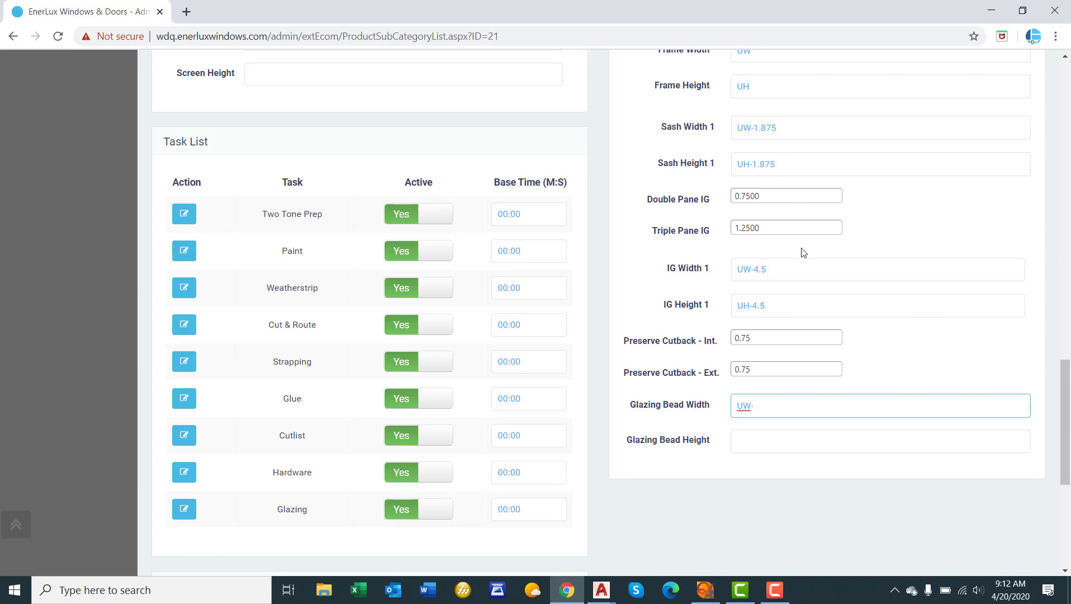
key(Tab)
text(U)
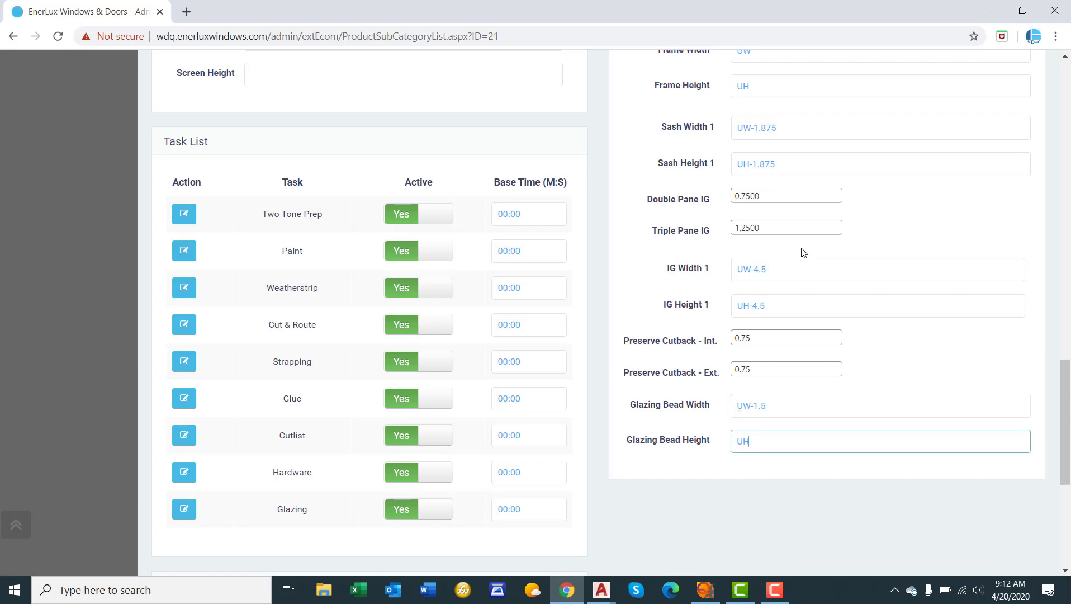
text(H-1.5)
click(654, 386)
scroll(659, 380, up, 15)
scroll(838, 223, up, 2)
click(1003, 123)
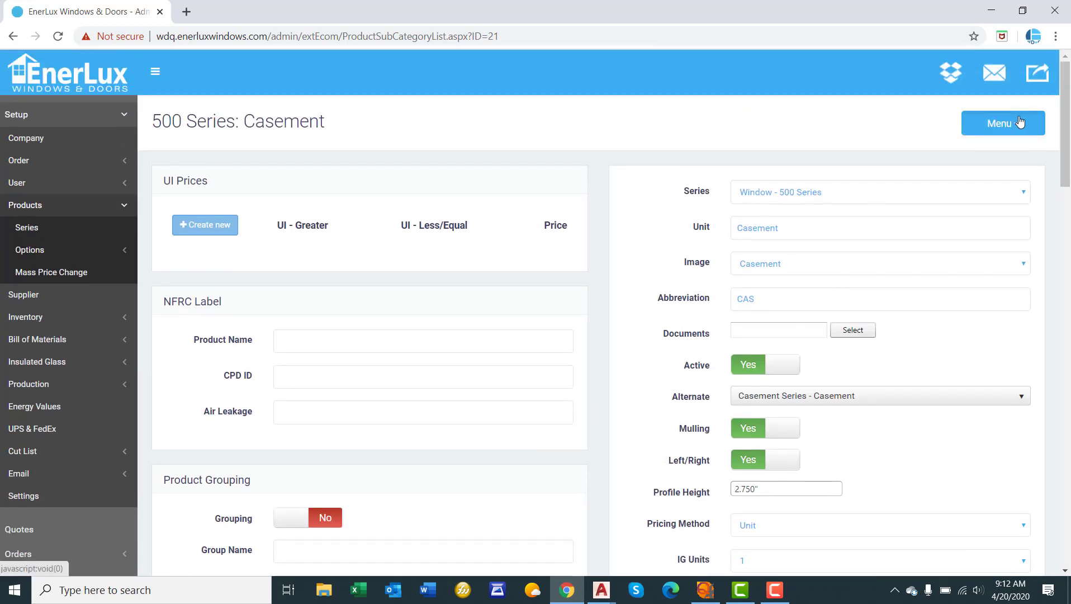
Save the order form changes, leaving the pricing method on Unit.
click(995, 154)
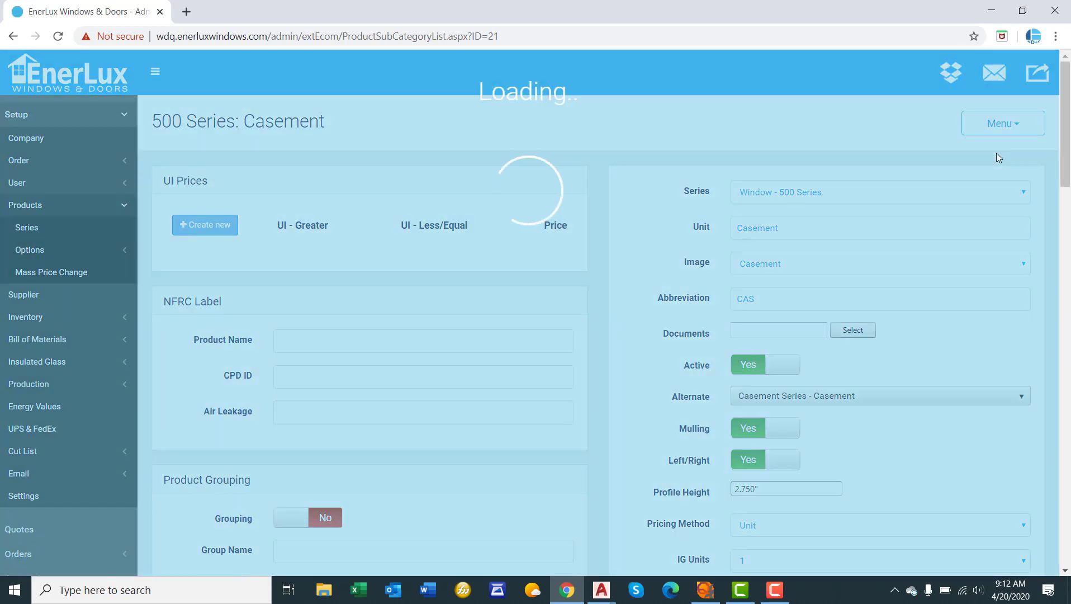
scroll(772, 344, down, 1)
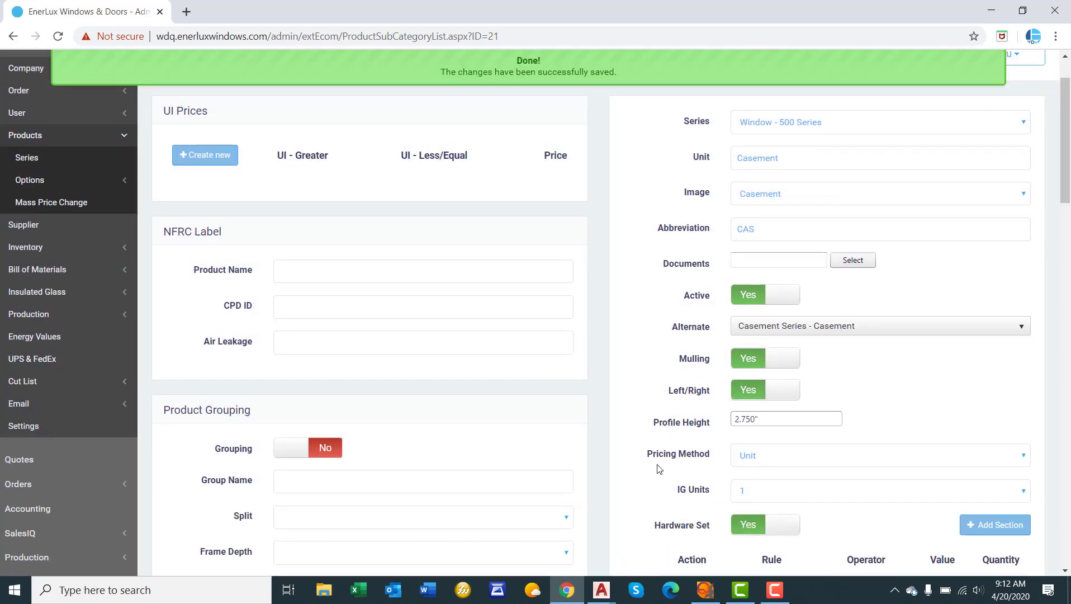
click(780, 457)
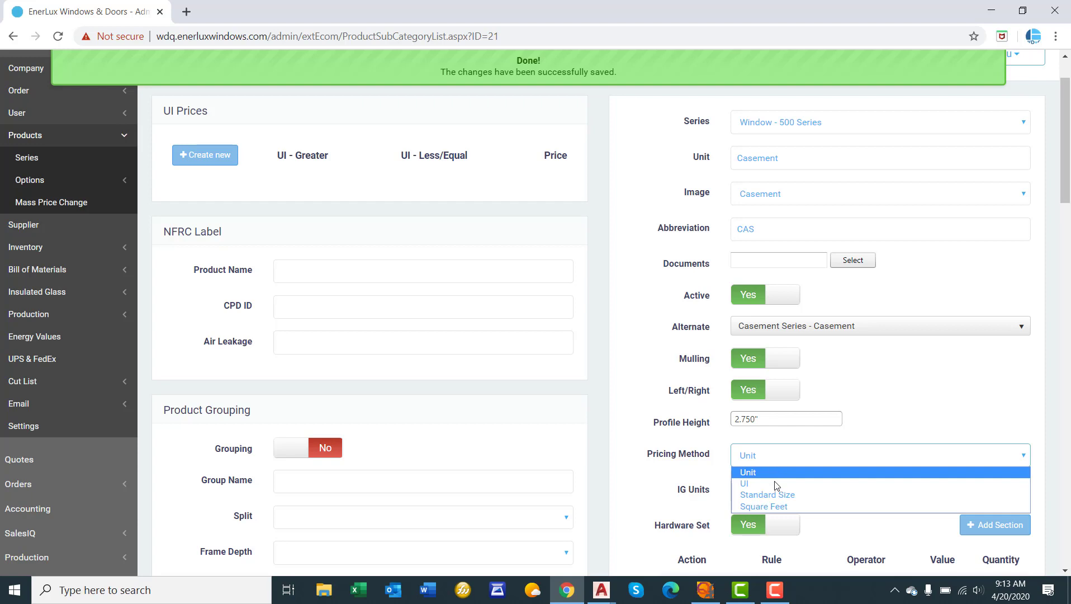
click(674, 449)
scroll(677, 449, up, 1)
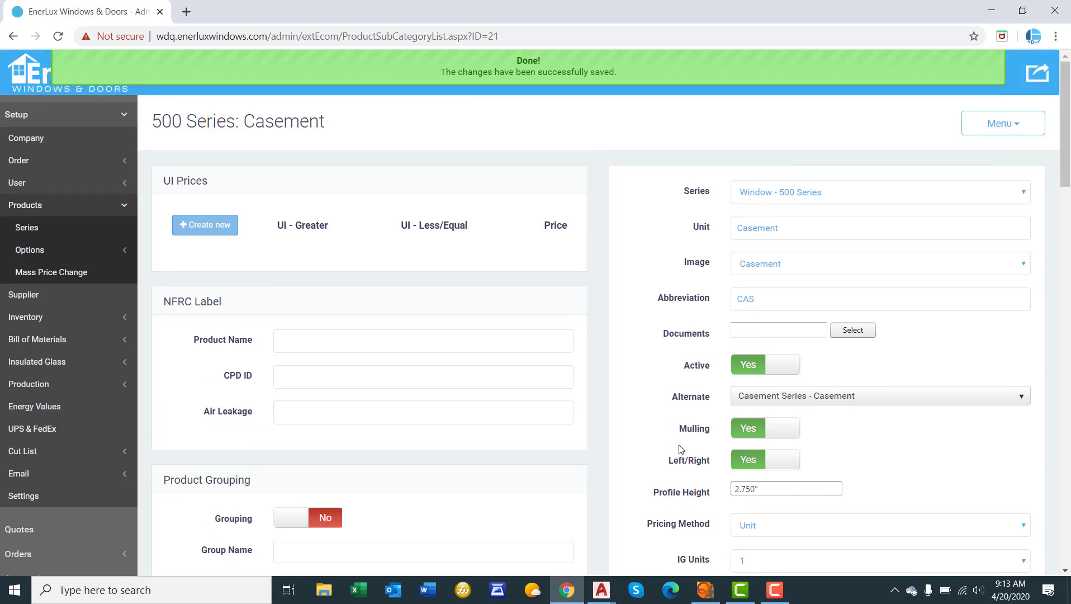
Add a UI price bracket from 0 to 50 at $300.
click(189, 230)
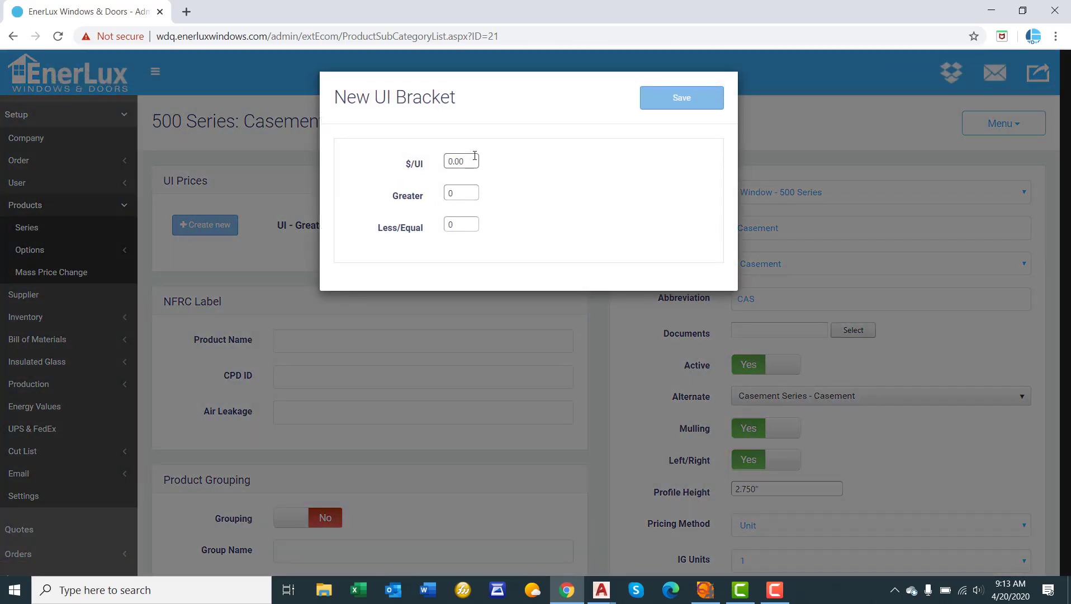
click(468, 190)
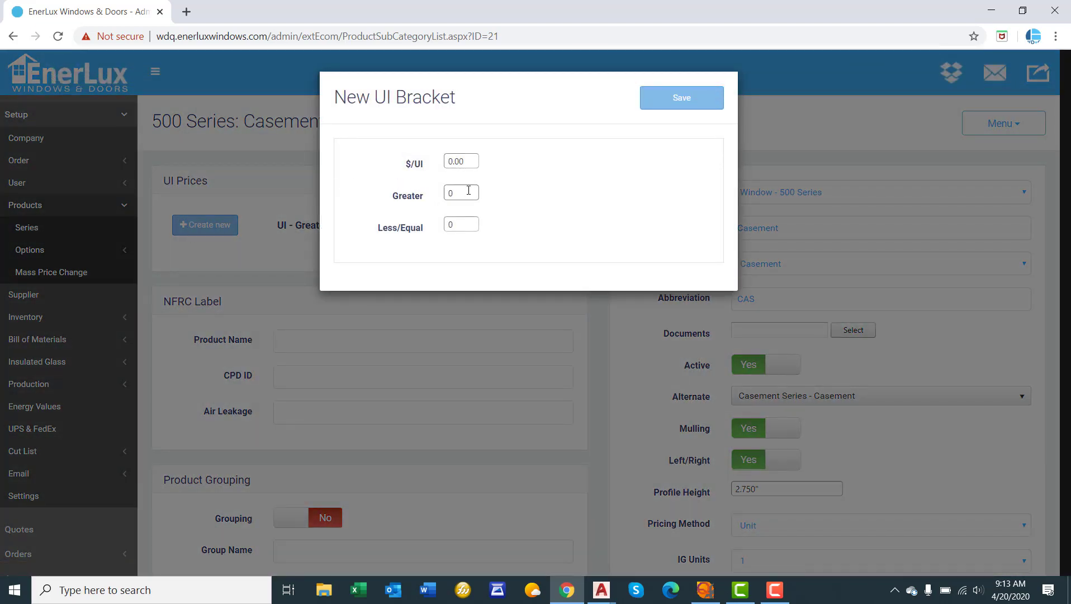
click(462, 223)
text(50)
click(463, 157)
click(670, 100)
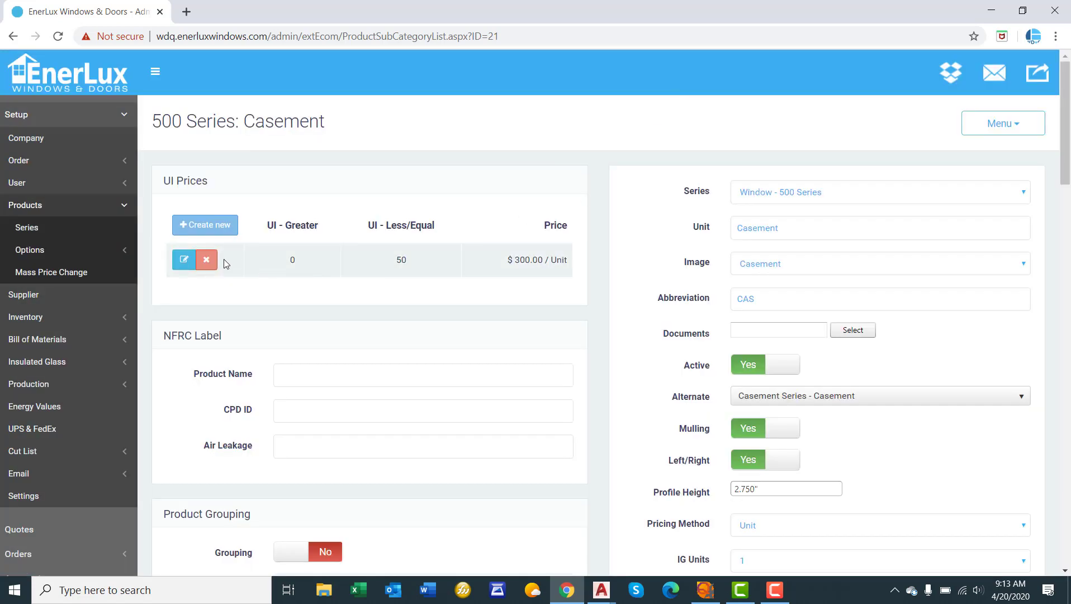
Add a second UI price bracket from 50 to 75 at $400.
click(210, 225)
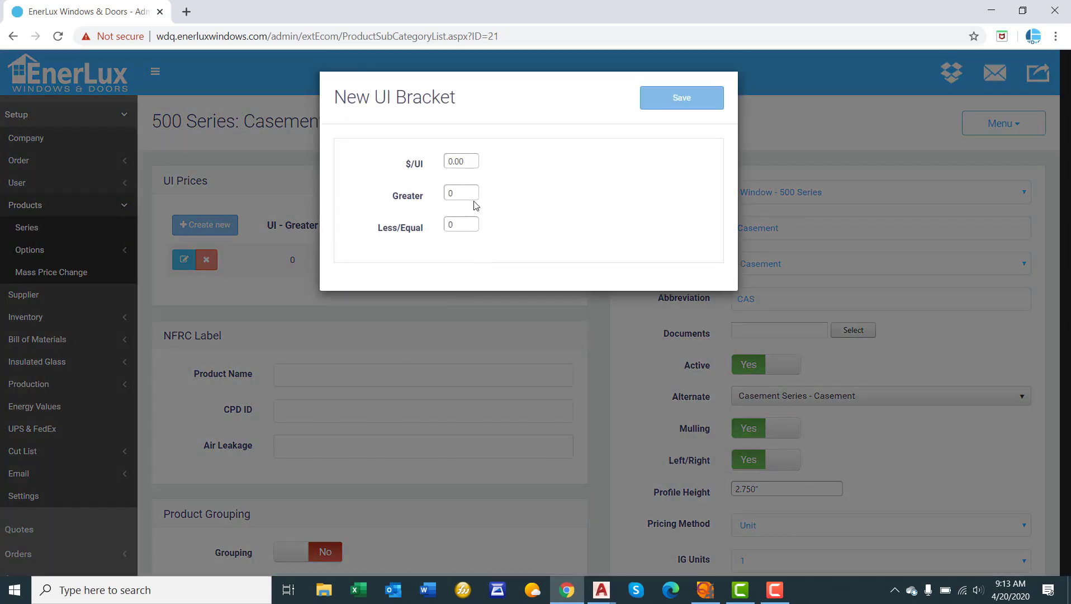
click(457, 226)
double_click(462, 194)
key(Tab)
text(75)
click(475, 160)
click(658, 99)
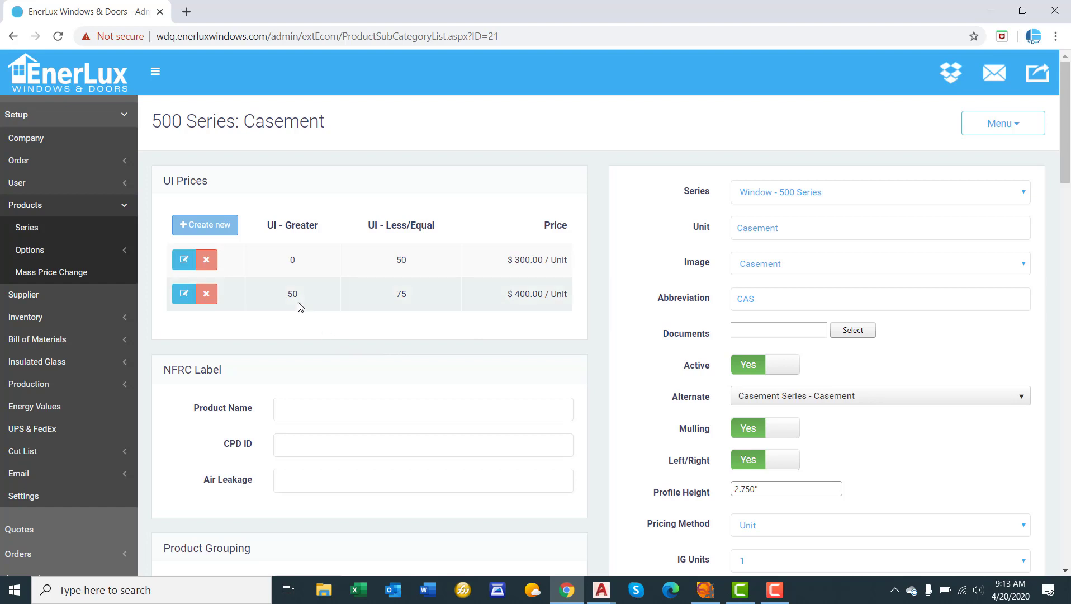
Add the 75–100 bracket at $500 and save the casement.
click(210, 226)
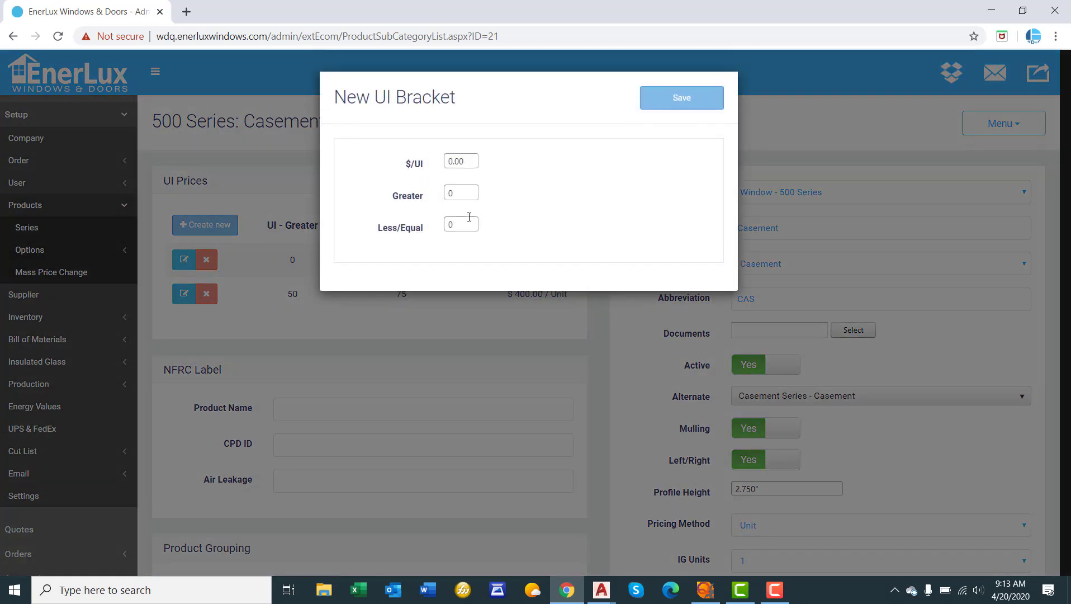
click(462, 194)
key(Tab)
text(100)
click(466, 162)
click(693, 97)
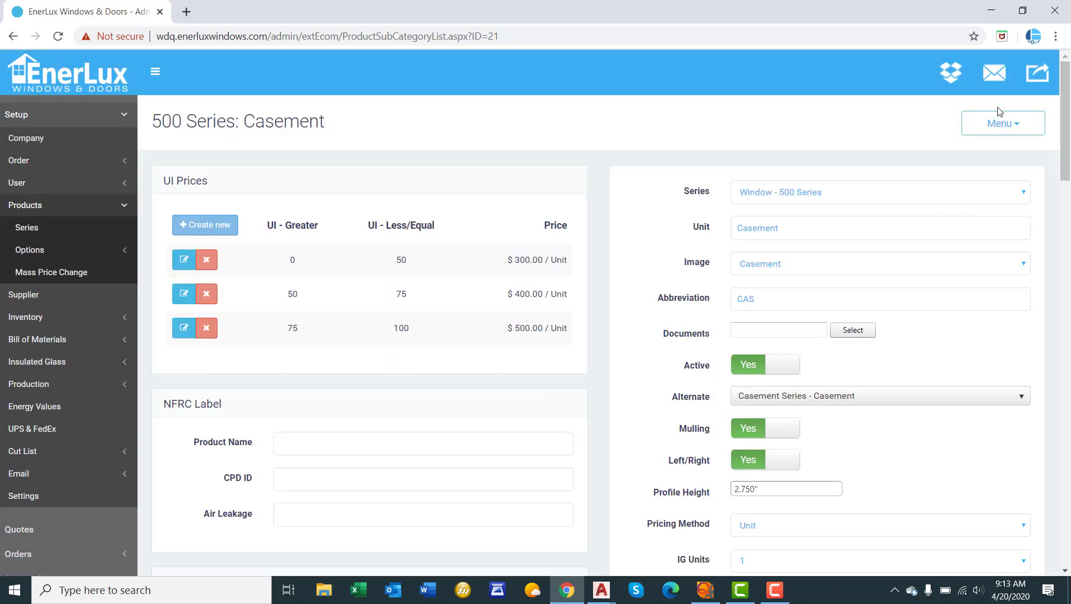
click(998, 125)
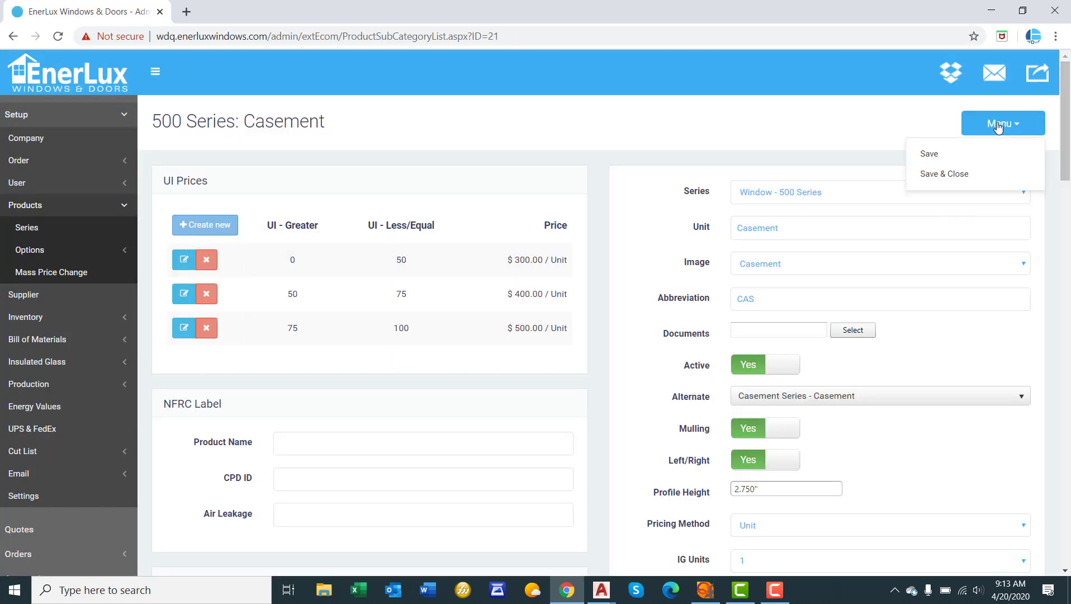
click(973, 152)
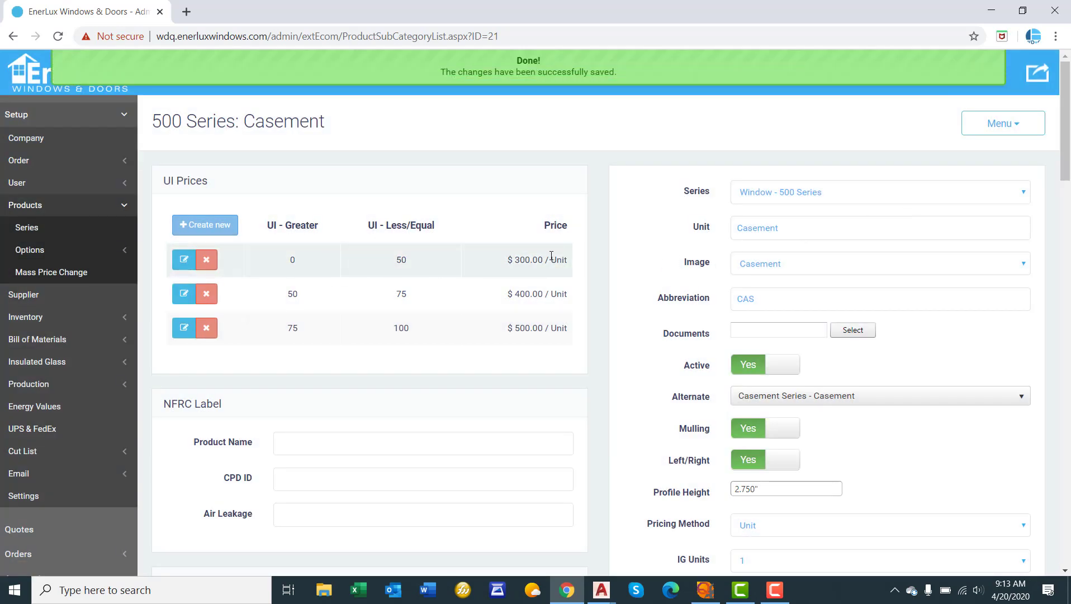
scroll(589, 266, down, 3)
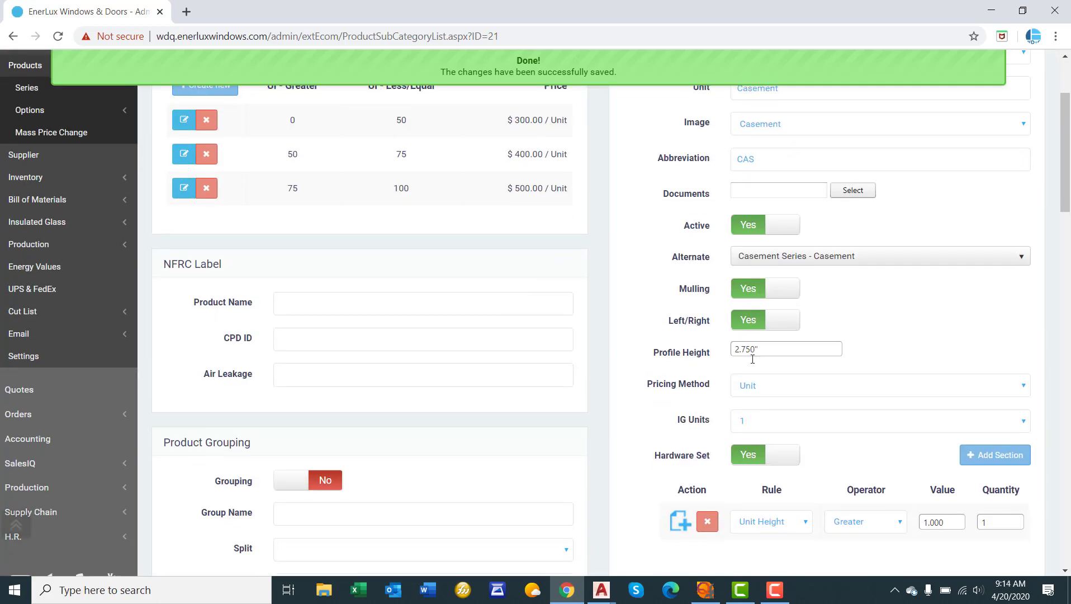
Switch the pricing method to UI and reprice the 0–50 bracket at $5.00.
click(772, 384)
click(772, 416)
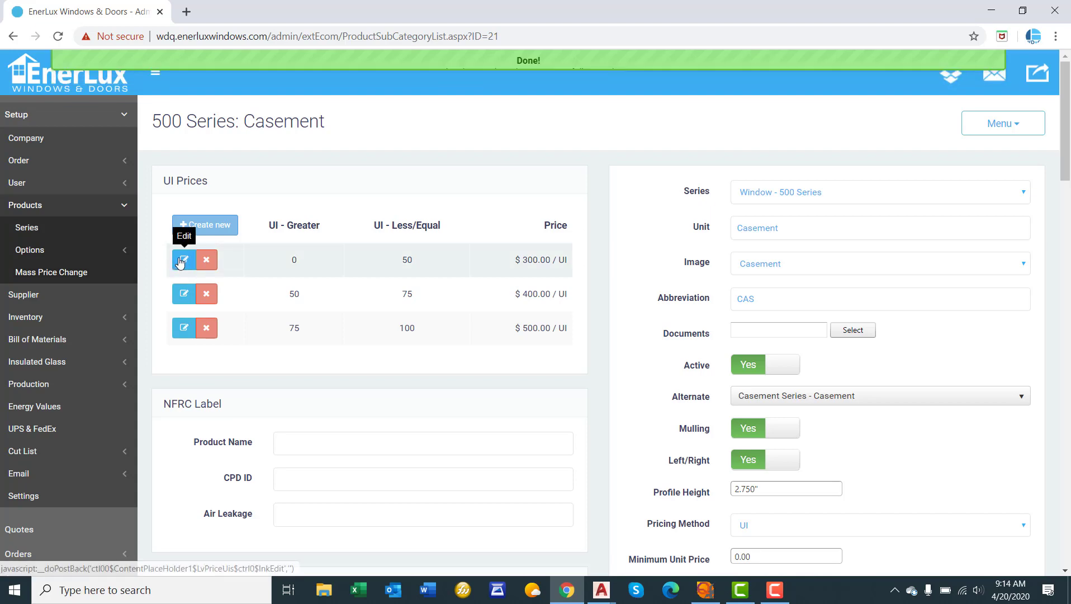
click(184, 259)
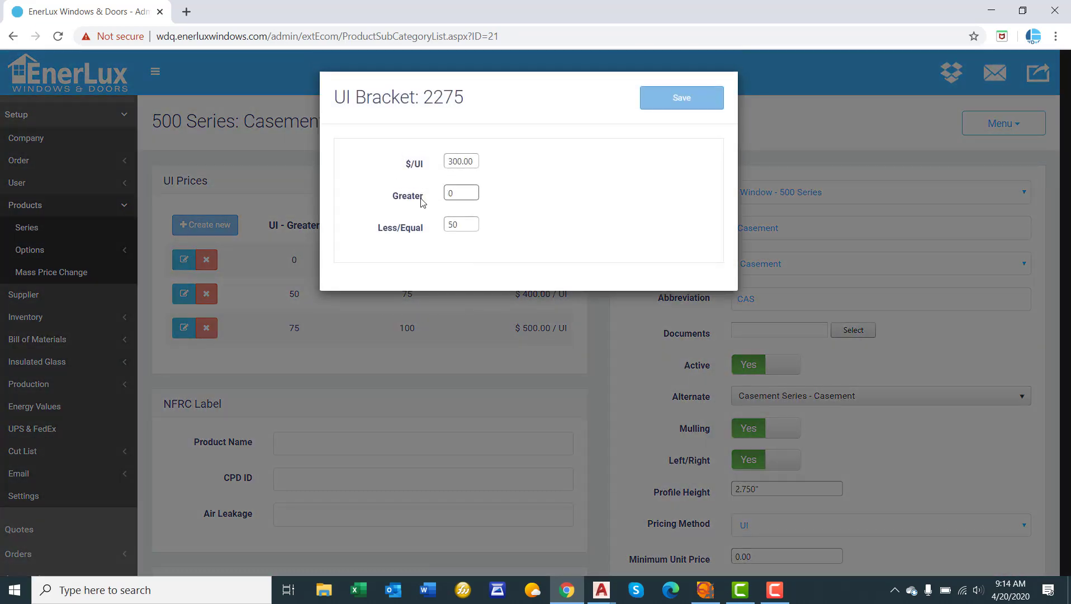
click(470, 161)
double_click(467, 163)
text(5)
click(690, 101)
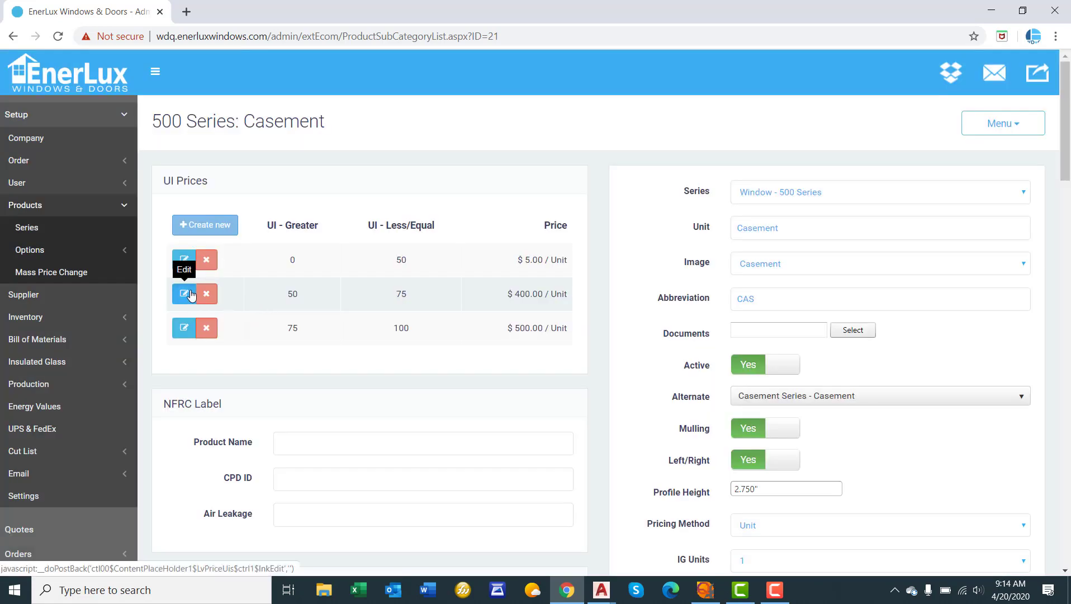
Reprice the 50–75 bracket at $5.25 and the 75–100 bracket at $4.95.
click(190, 294)
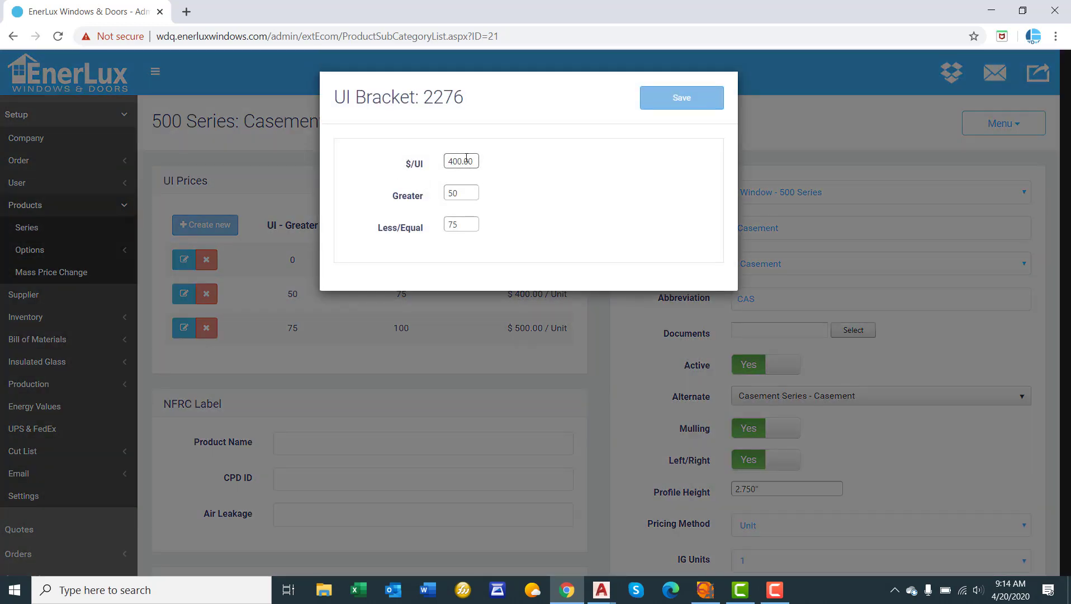
click(466, 160)
text(5.25)
click(705, 95)
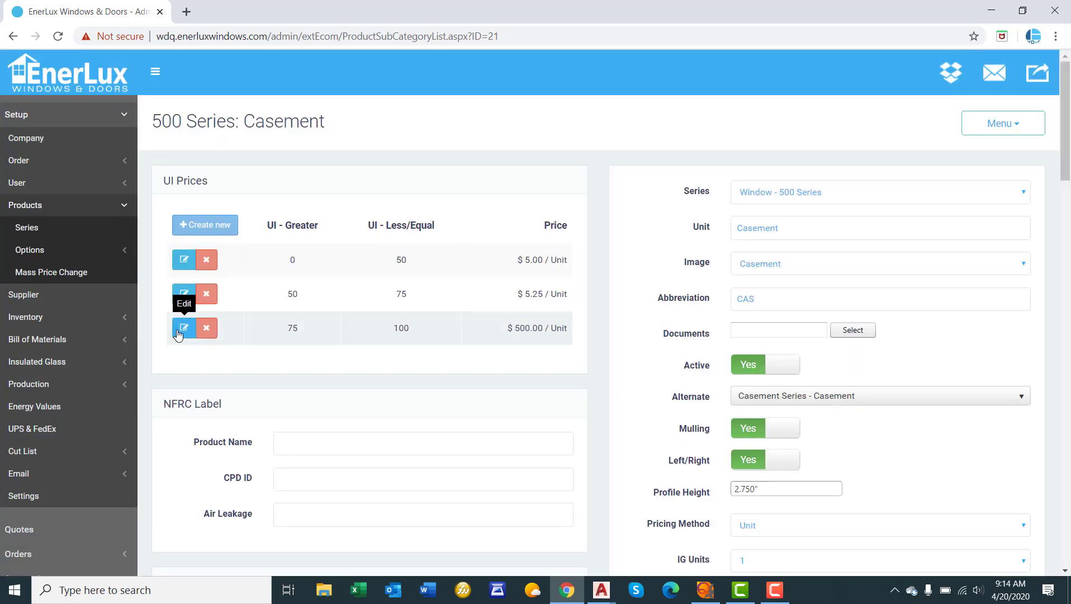
click(178, 332)
double_click(476, 163)
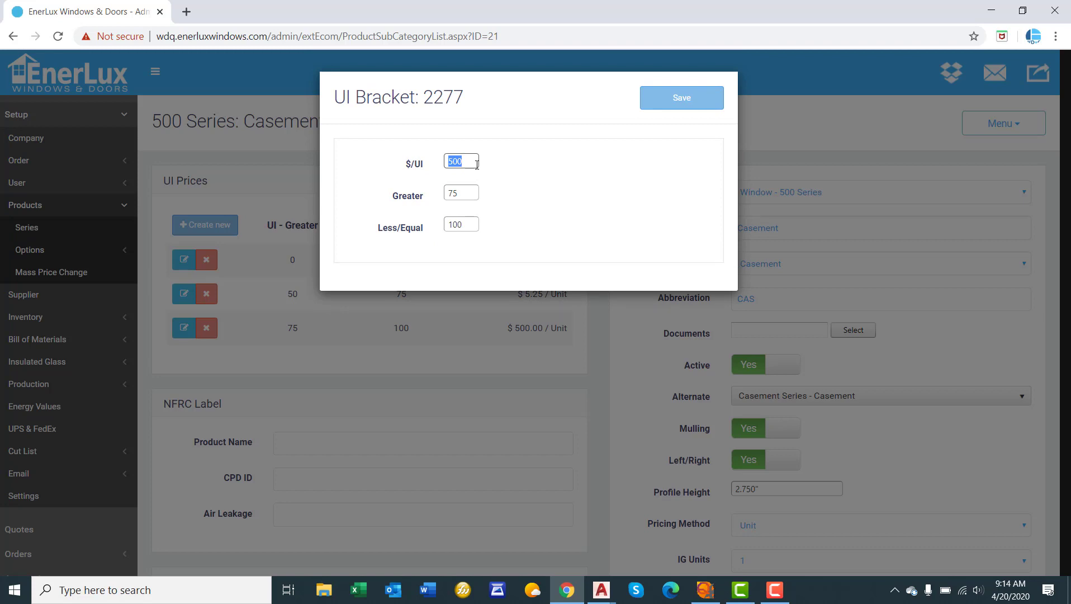
text(4.95)
click(713, 101)
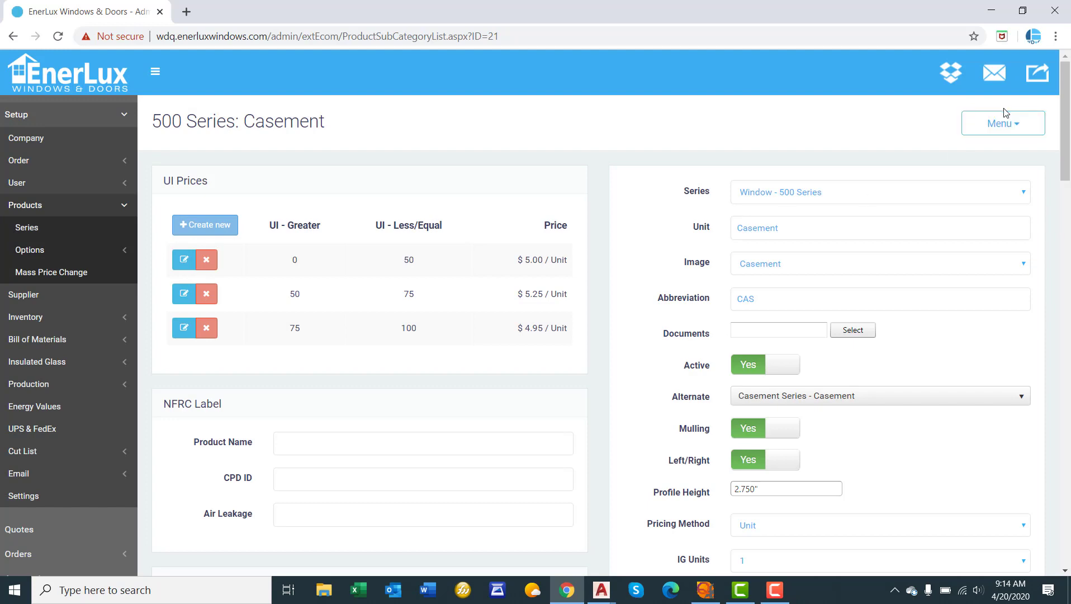
Save the 500 Series Casement settings from the Menu.
click(1001, 128)
click(920, 149)
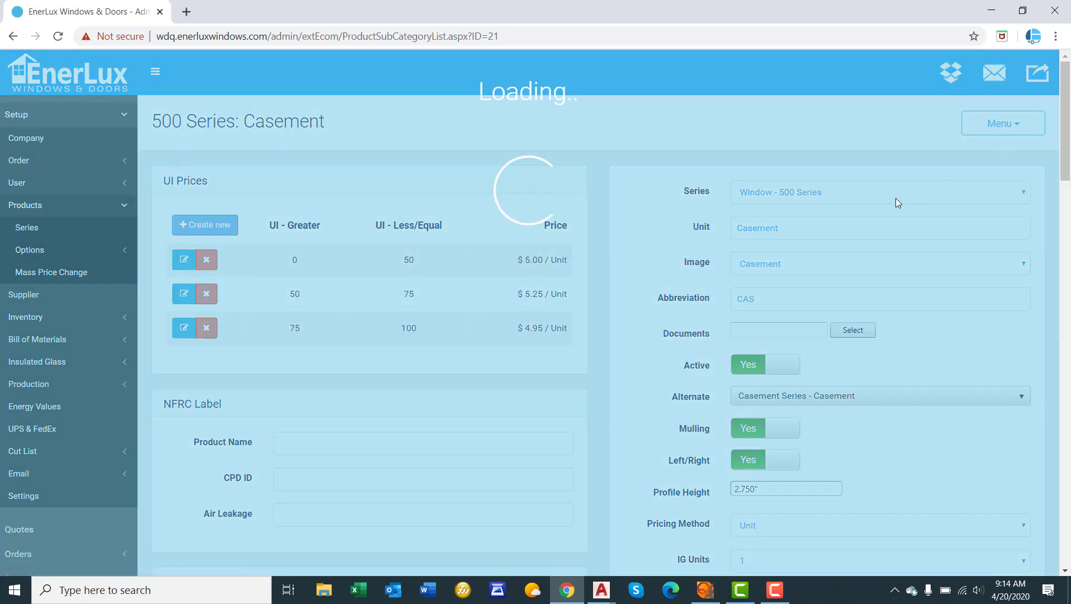
scroll(749, 269, down, 4)
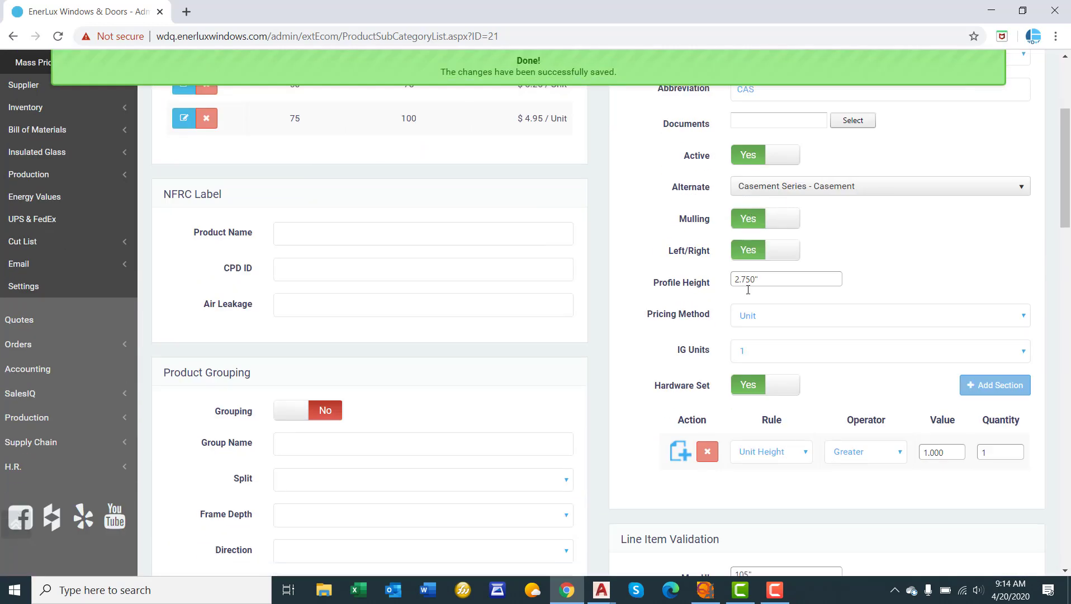
scroll(750, 322, up, 2)
scroll(751, 328, up, 1)
Switch pricing to Square Feet and add a 0–20 bracket at $15.00 per square foot.
click(820, 453)
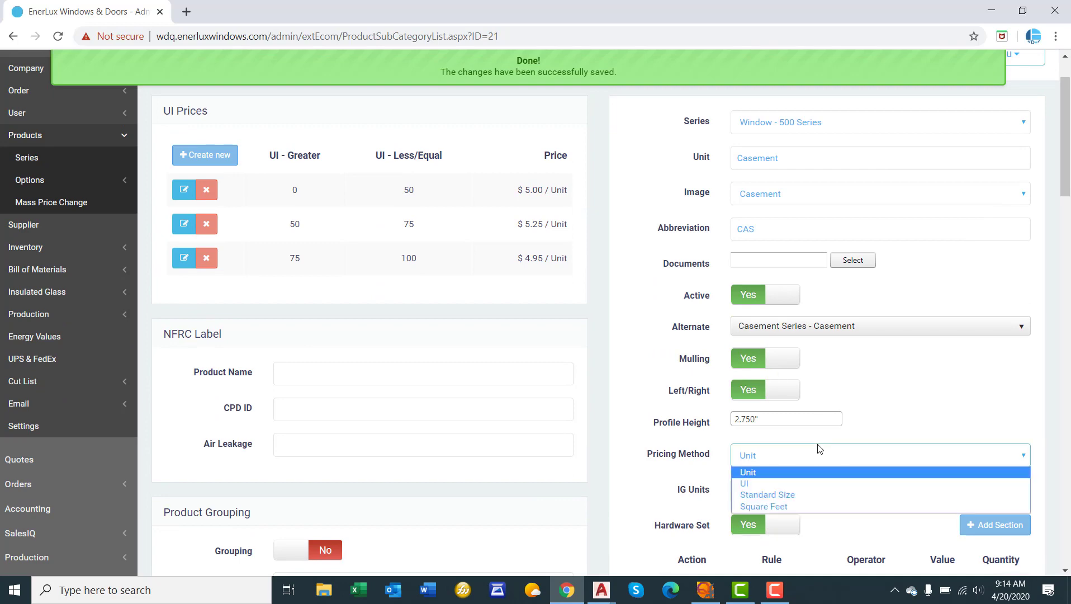
click(798, 506)
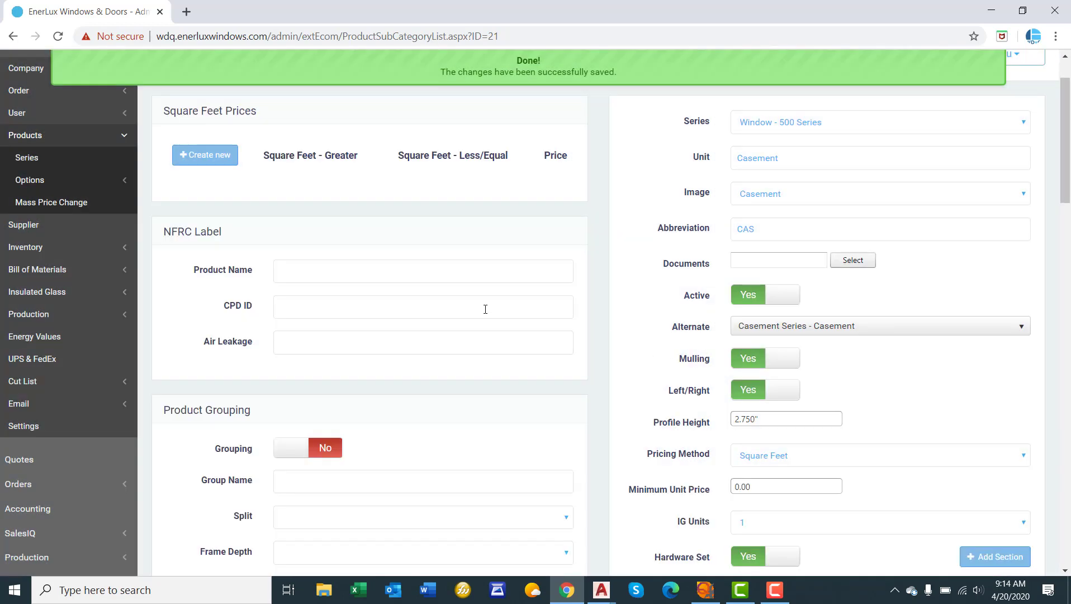
scroll(485, 309, up, 2)
click(202, 226)
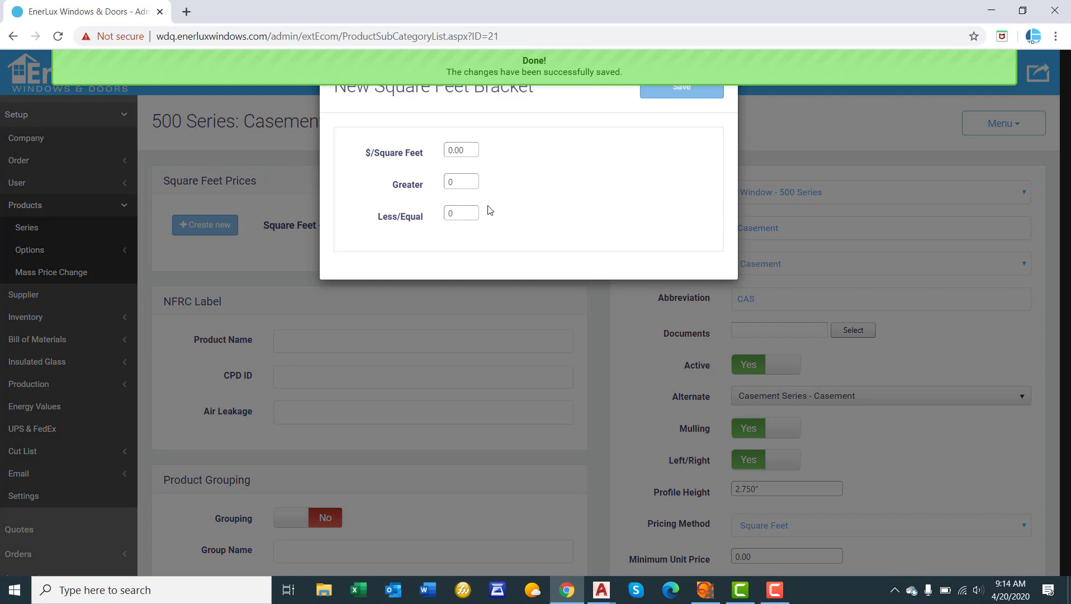
click(455, 186)
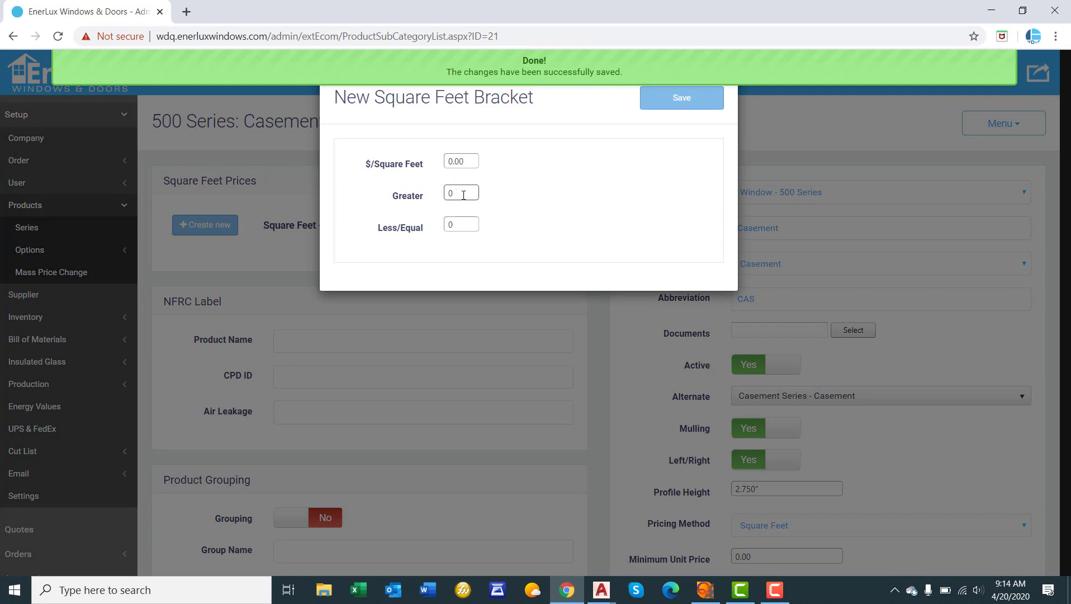
double_click(464, 225)
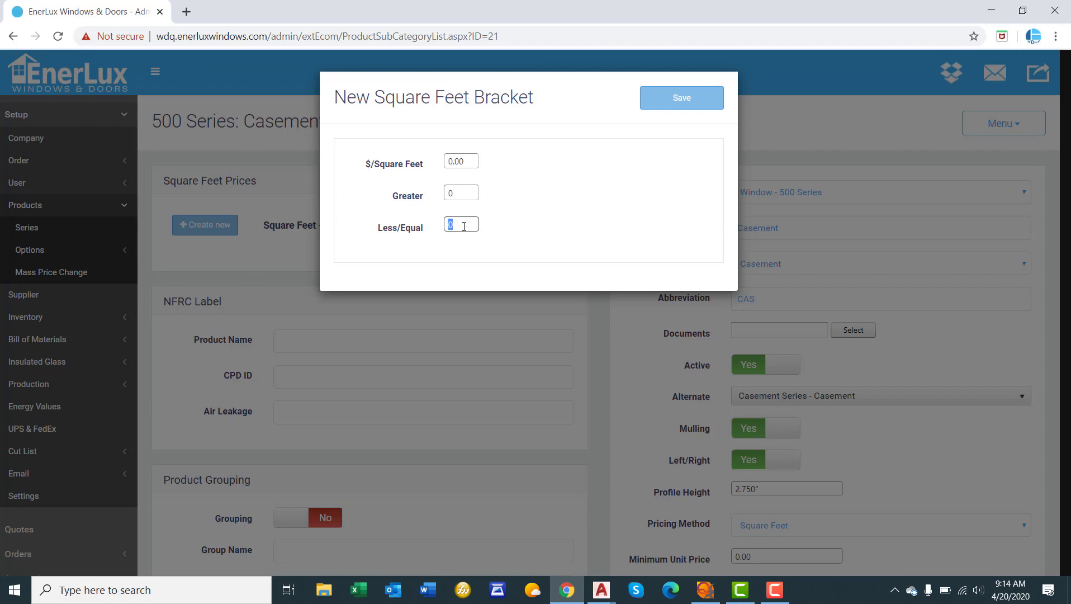
text(20)
double_click(475, 159)
click(681, 92)
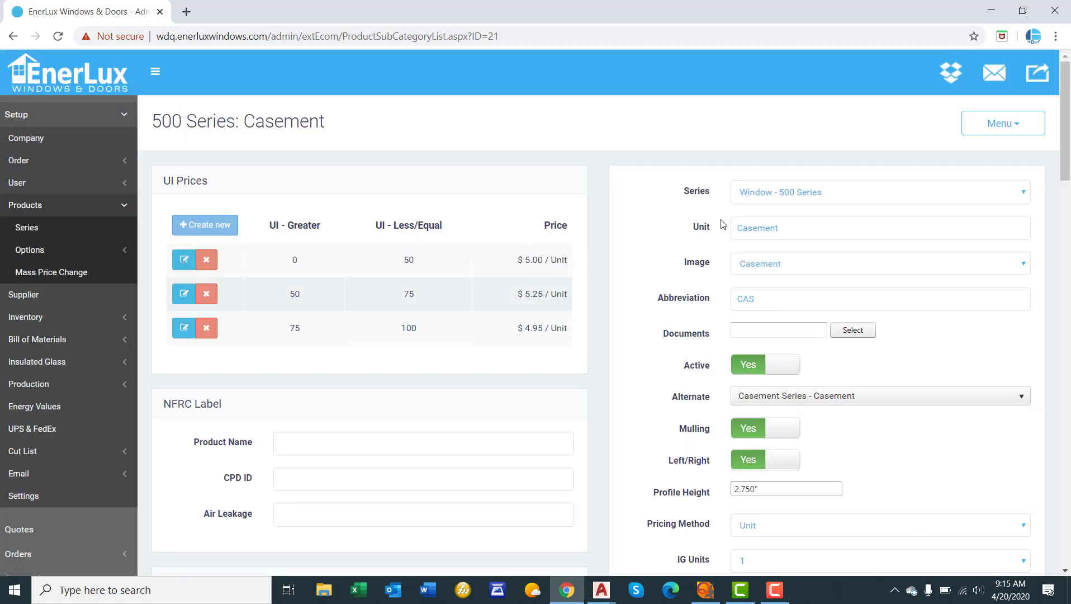
Save the series, reselect Square Feet as the pricing method, and save again.
click(1034, 129)
click(1001, 153)
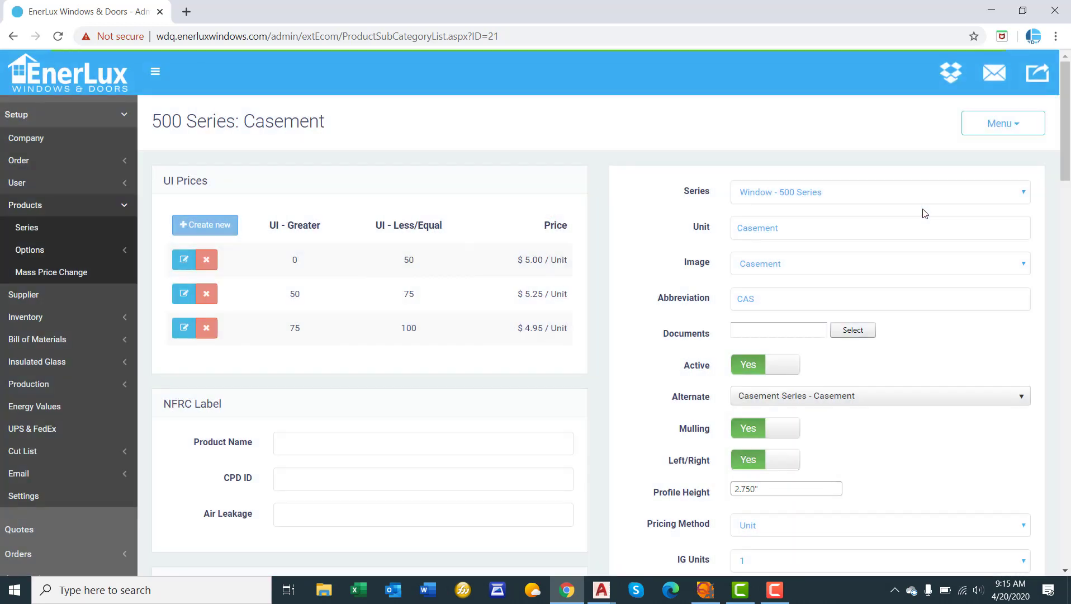
scroll(823, 415, down, 1)
click(797, 453)
click(774, 507)
scroll(934, 409, up, 1)
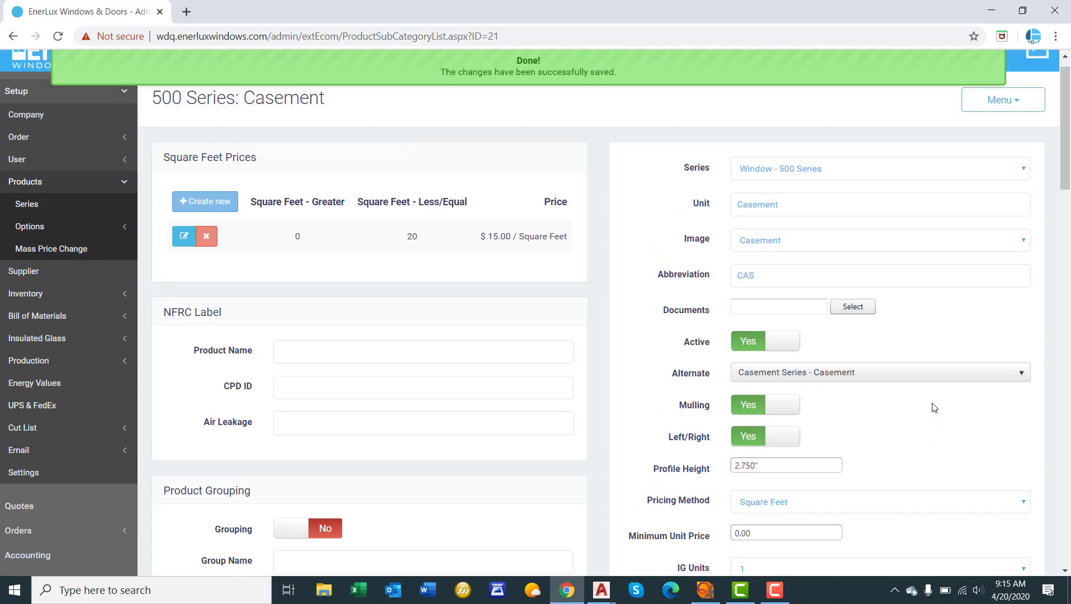
click(1000, 135)
click(963, 152)
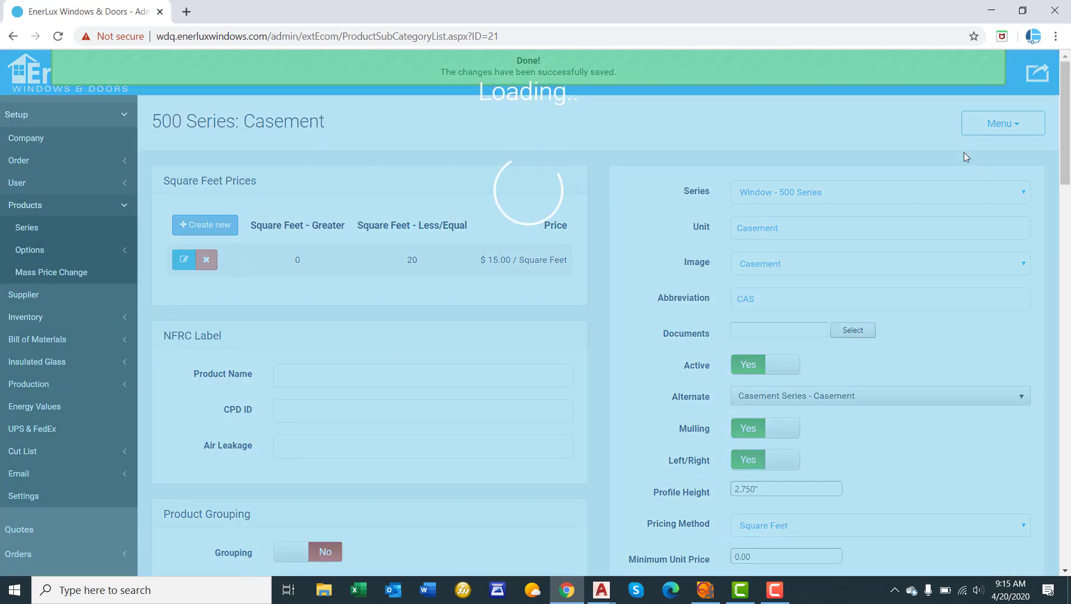
Enter 250 as the Casement's Minimum Unit Price.
scroll(827, 279, down, 2)
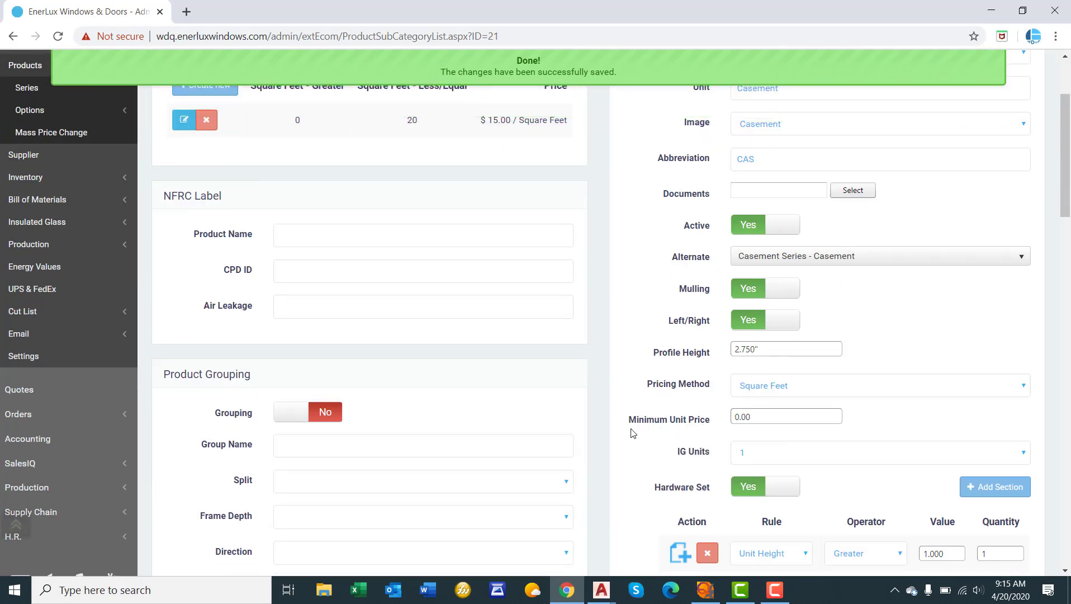
drag(629, 427, 729, 435)
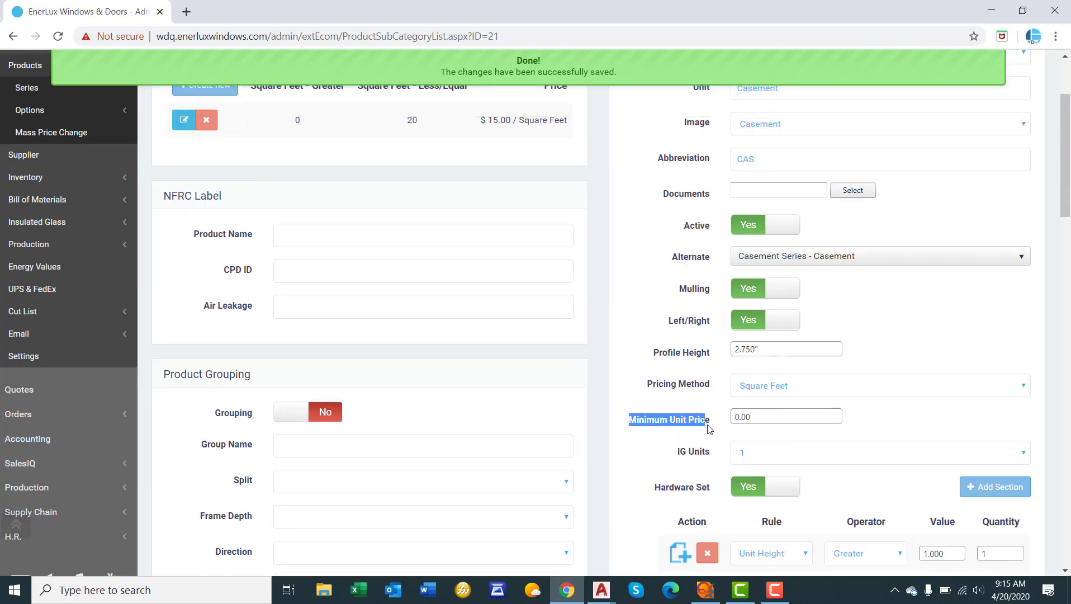
click(711, 425)
scroll(713, 422, up, 1)
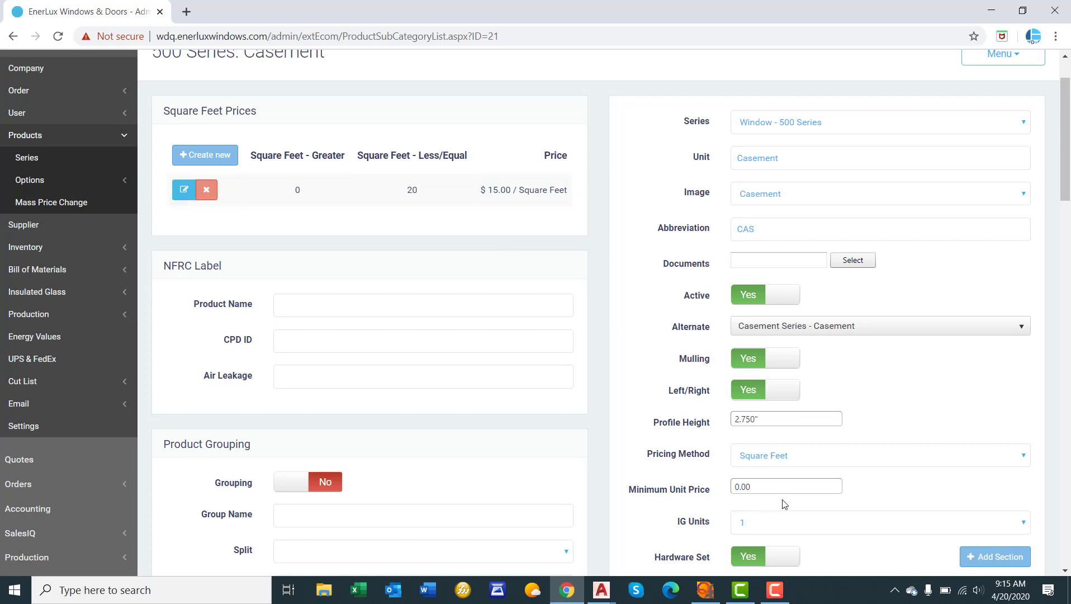
click(773, 486)
click(773, 486)
text(250)
click(699, 447)
Save the 250.00 minimum unit price with Menu > Save.
scroll(699, 447, up, 2)
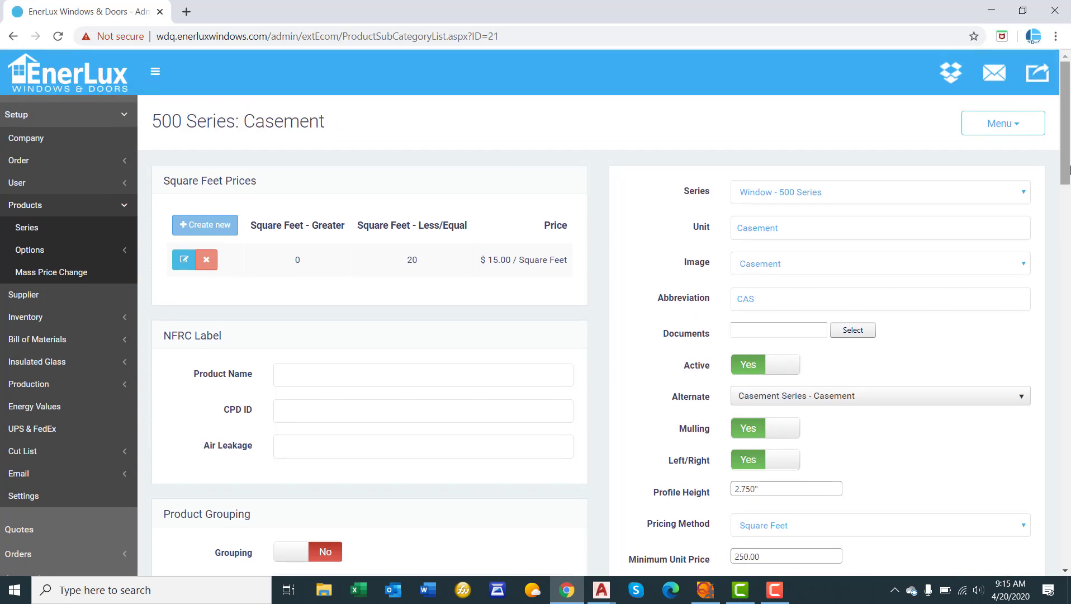
click(1003, 123)
click(976, 153)
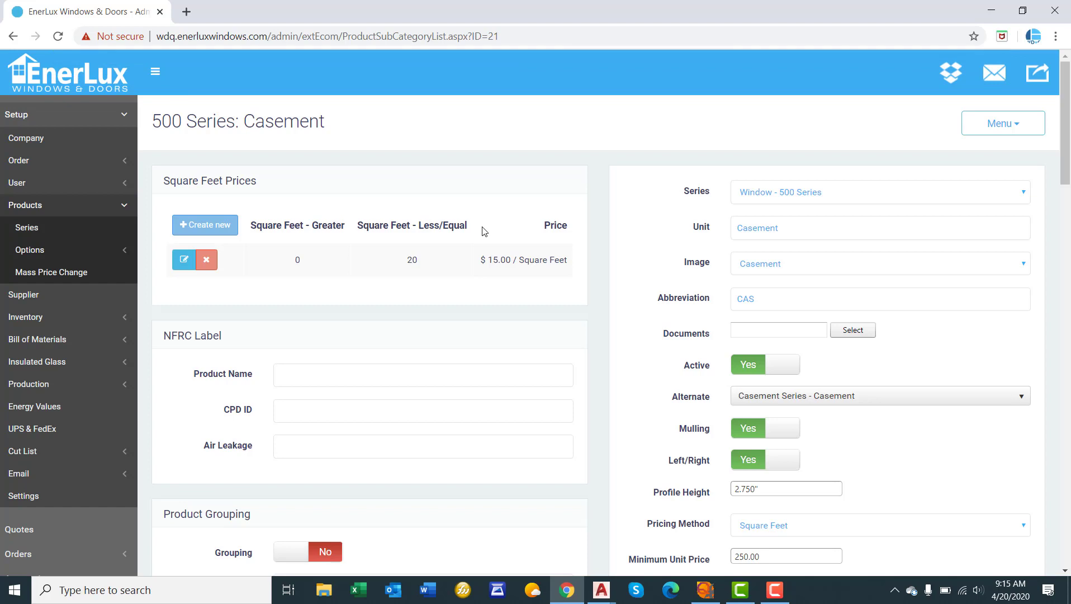
scroll(484, 231, down, 2)
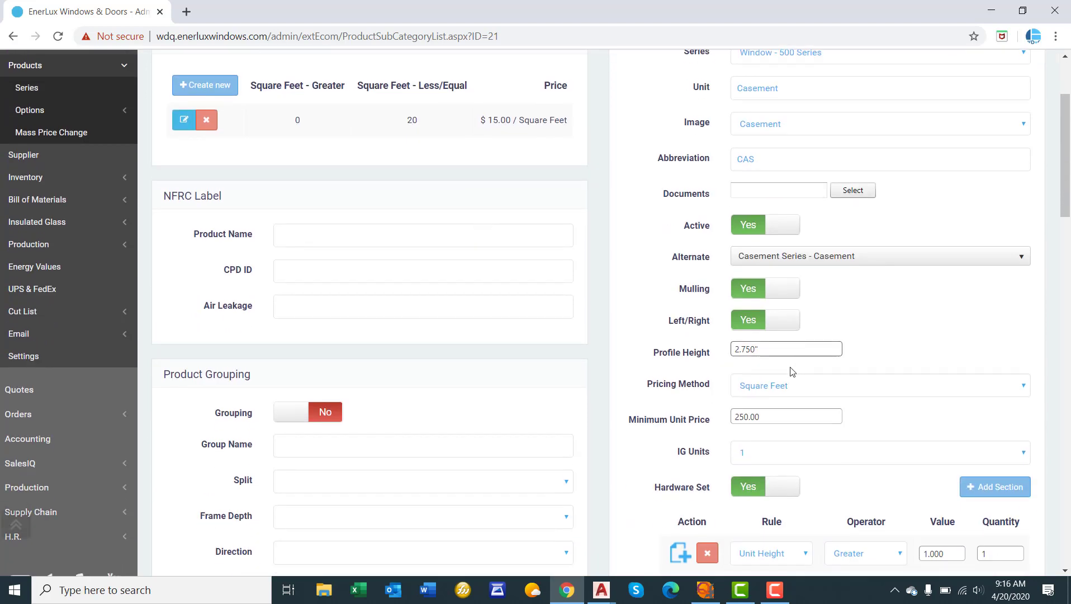
click(792, 384)
Switch to Standard Size pricing, create a 3-width by 2-height grid, and save.
click(784, 424)
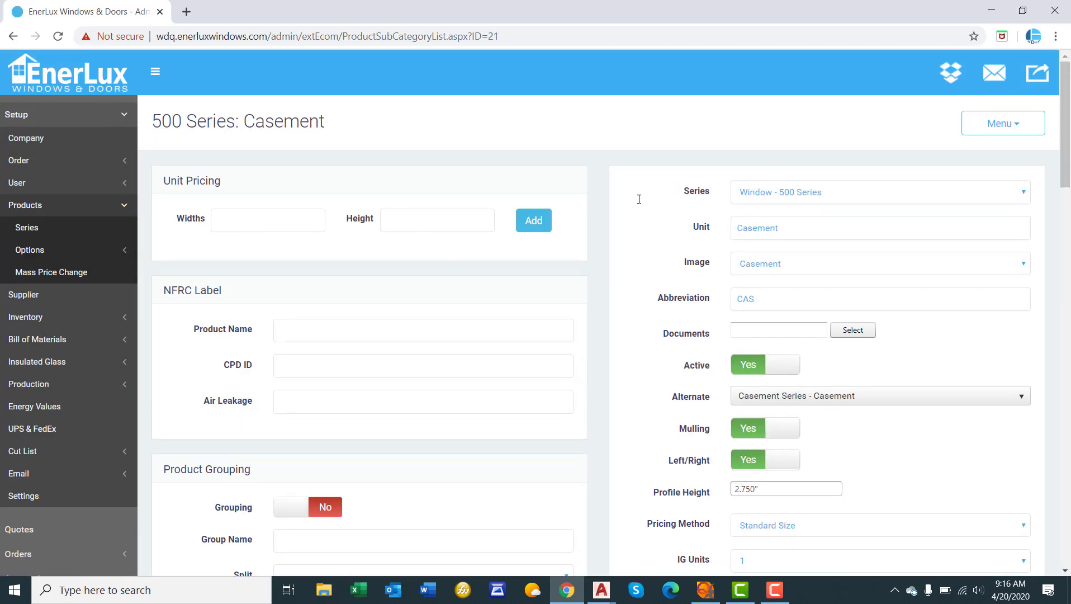
click(284, 218)
text(3)
click(399, 219)
text(2)
click(541, 226)
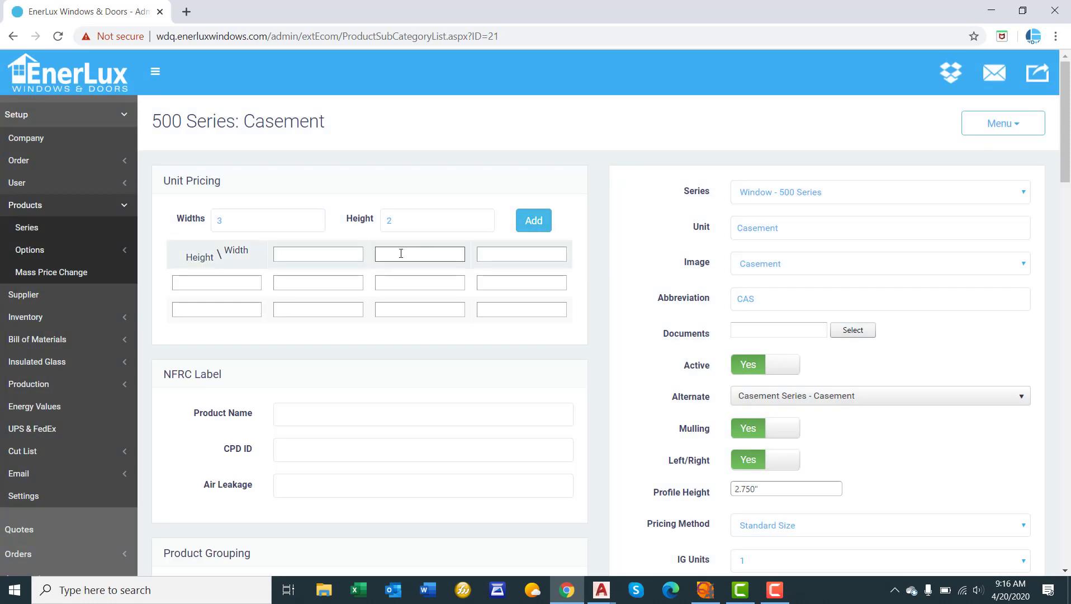
click(995, 136)
click(969, 147)
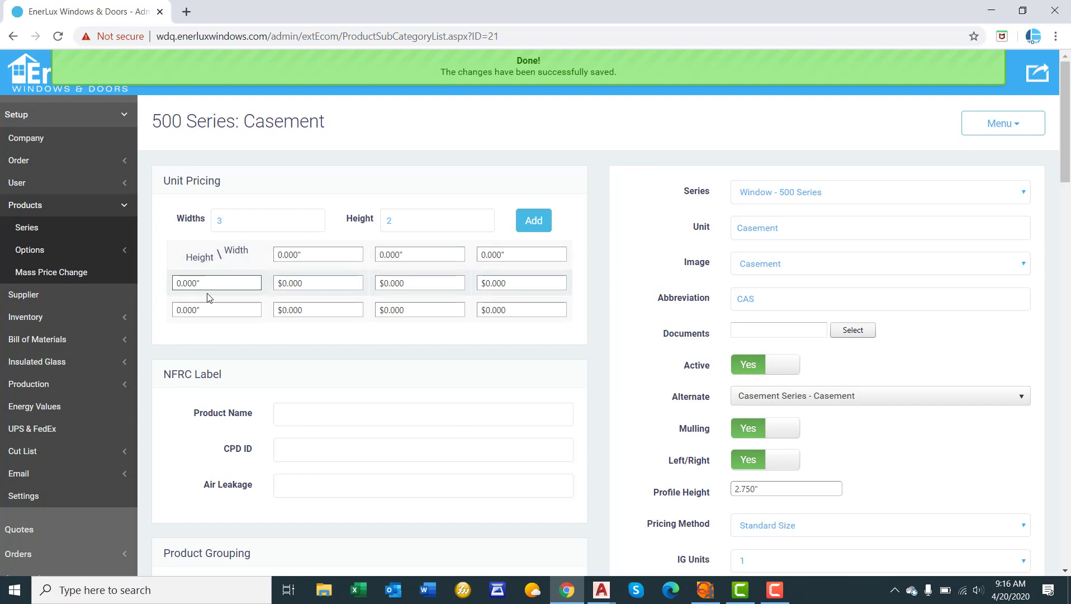
Set the grid heights to 48 and 60 inches and widths to 24, 30 and 36 inches.
click(210, 284)
text(48)
click(211, 311)
text(60)
click(327, 257)
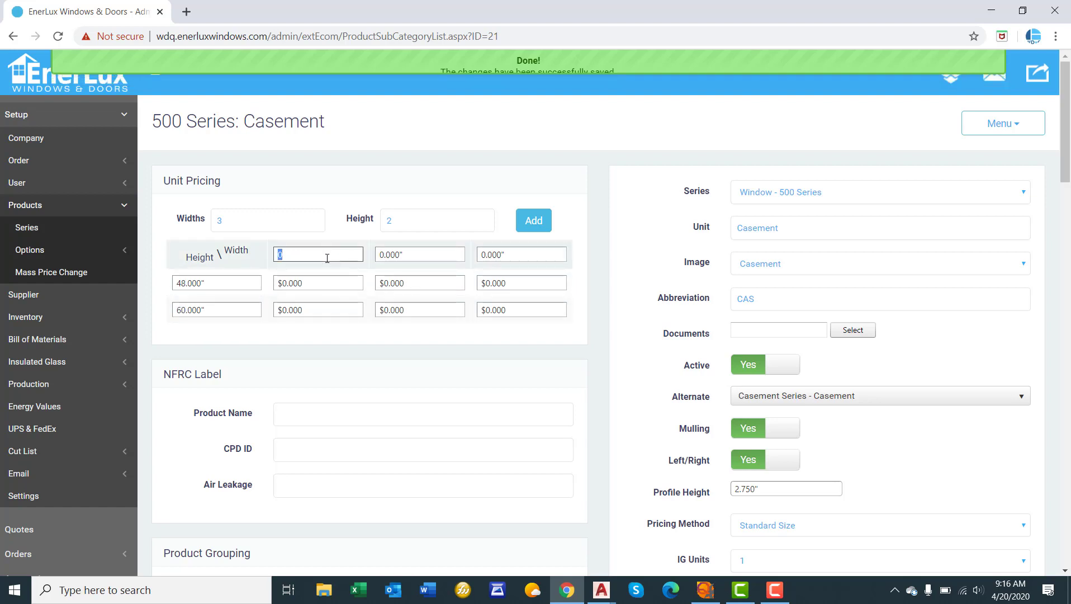
text(24)
click(406, 252)
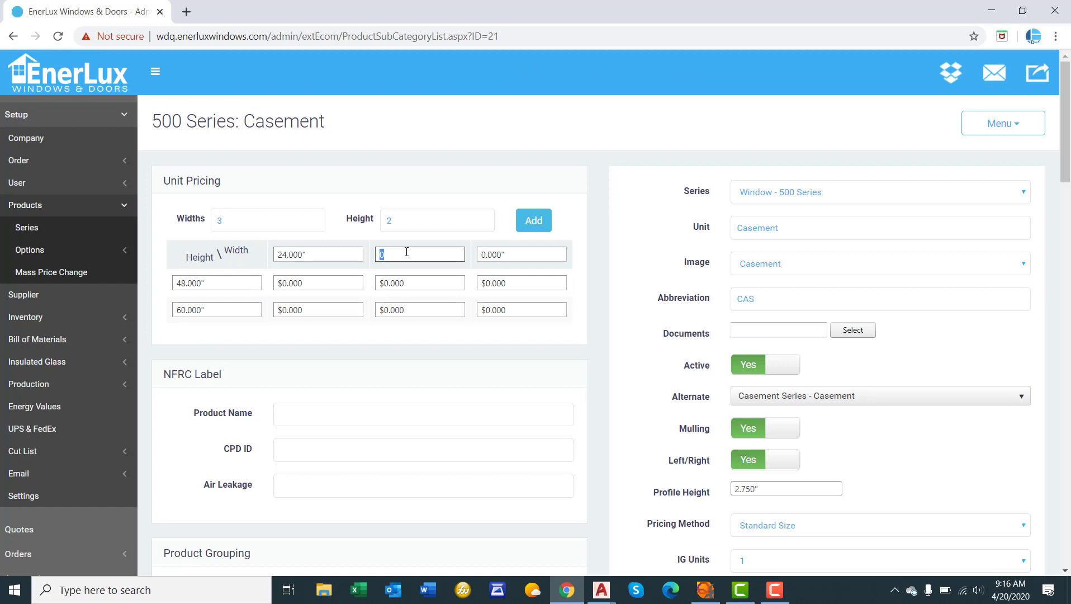
text(30)
key(Tab)
text(36)
Enter prices 48×24 $250, 60×24 $290, 48×30 $270, 60×30 $320, 48×36 $290, 60×36 $360.
click(319, 280)
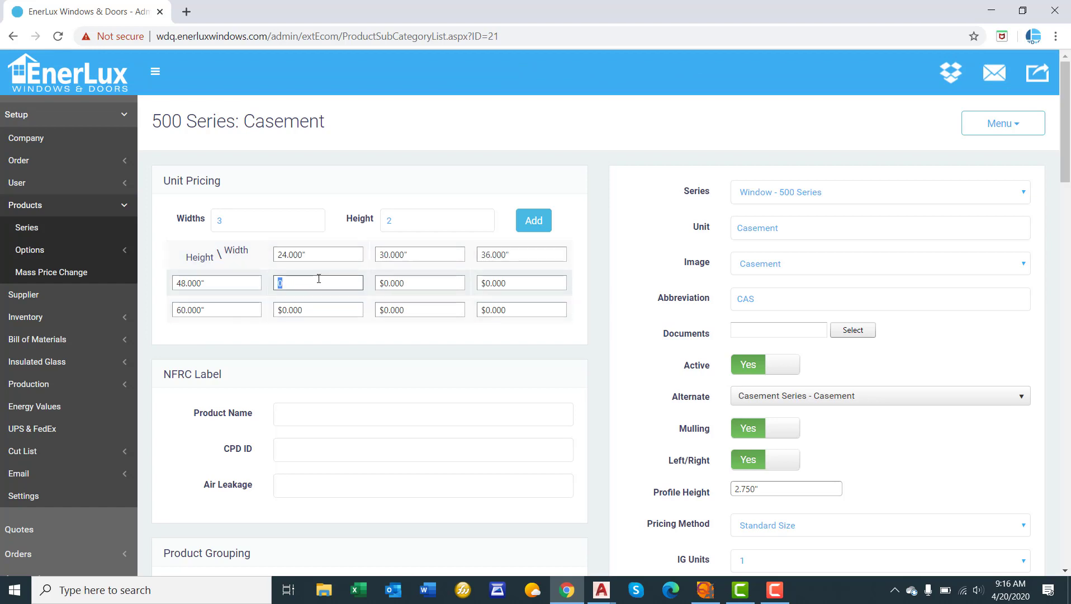
text(250)
click(307, 310)
text(290)
click(422, 280)
text(270)
click(412, 315)
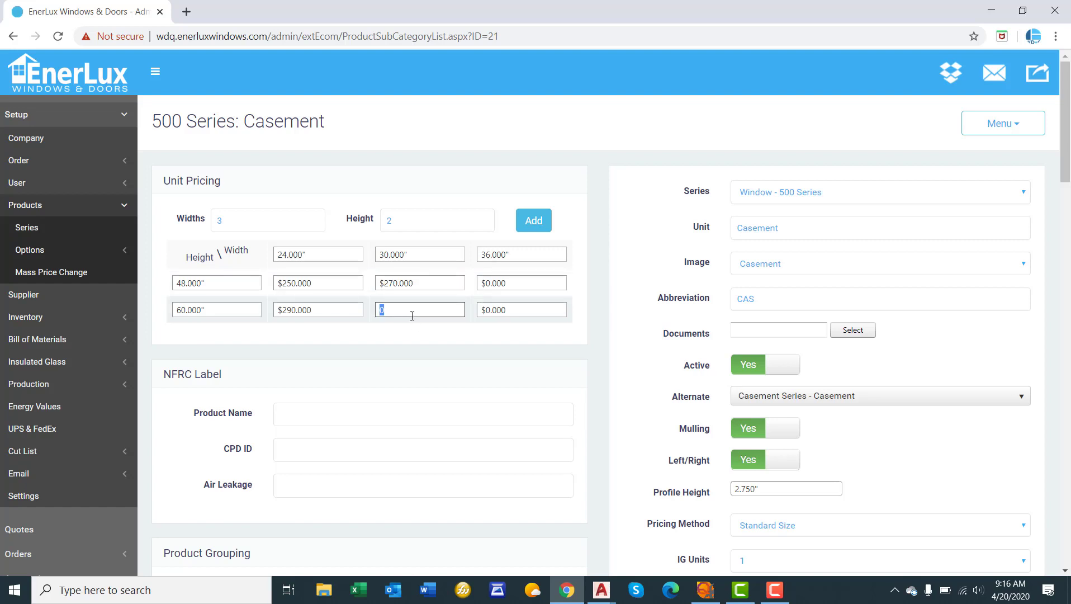
text(320)
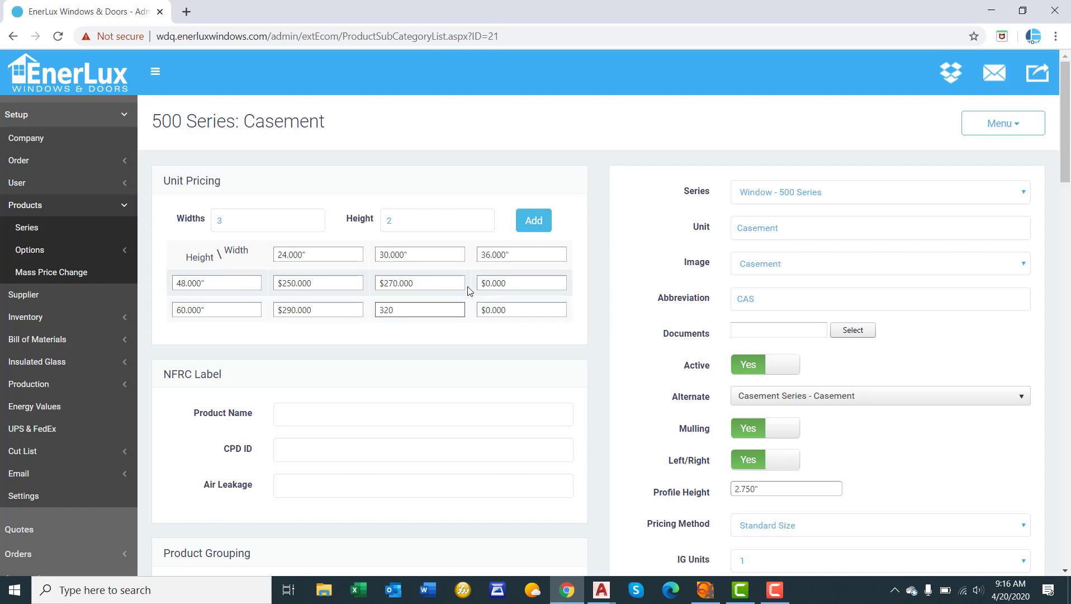
click(513, 279)
text(290)
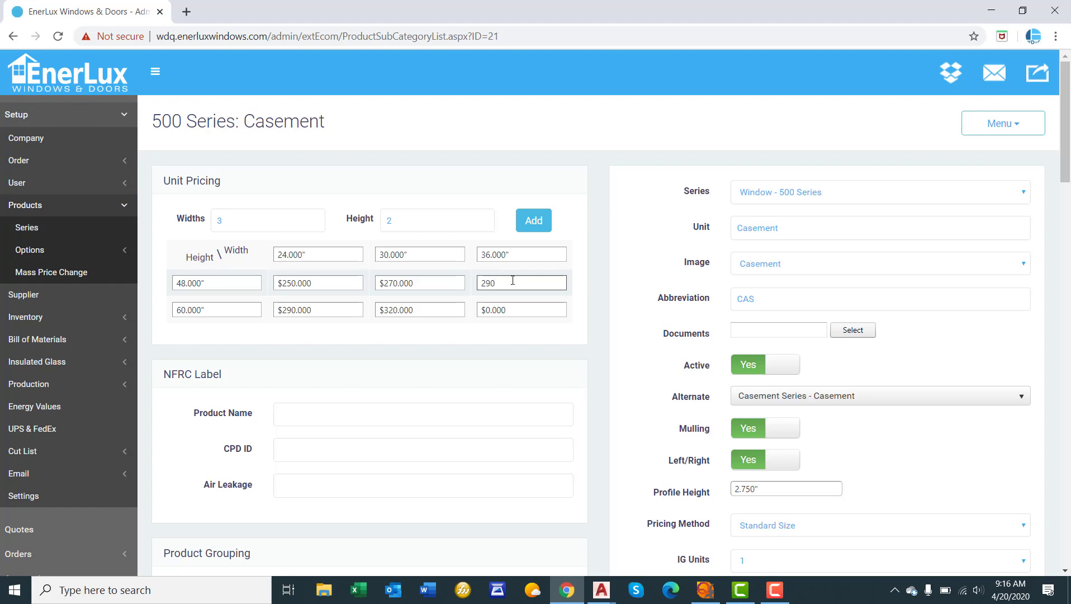
click(508, 306)
text(360)
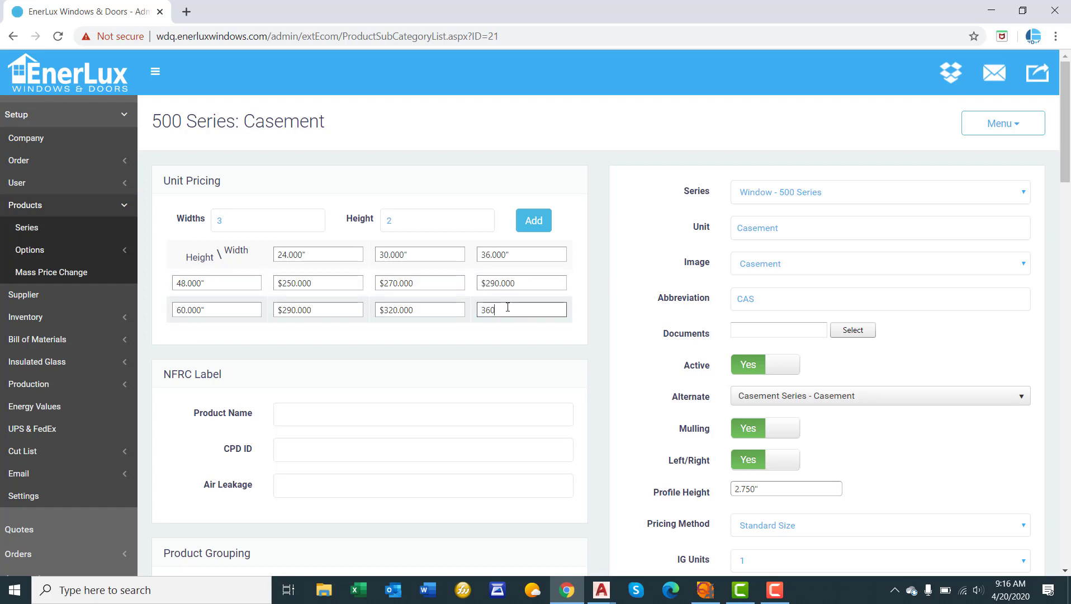
click(503, 346)
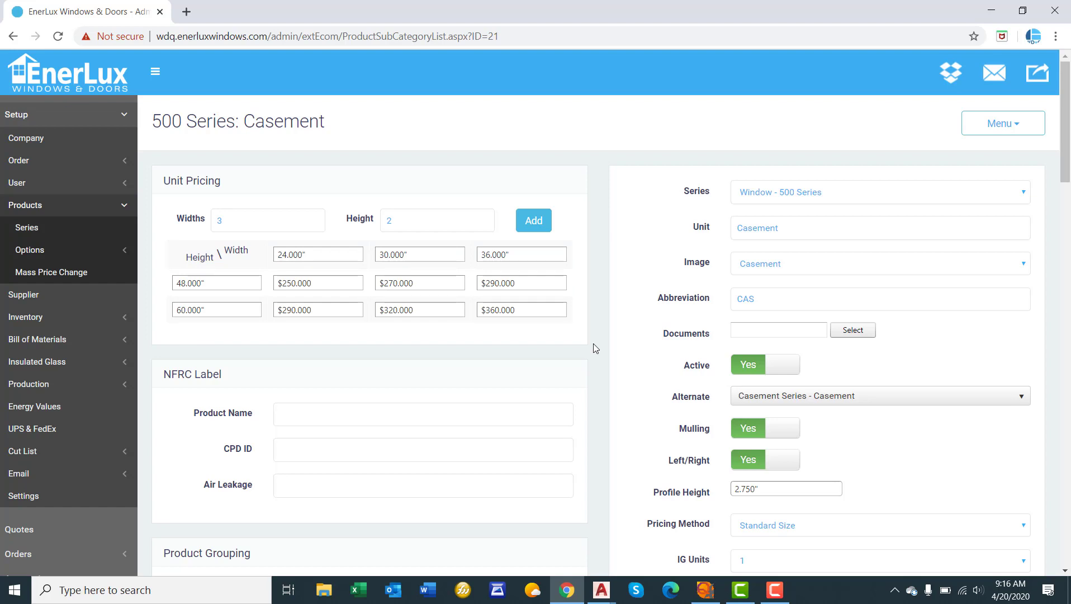
Clear the 60 by 36 inch price and save the standard size grid.
click(535, 305)
key(BackSpace)
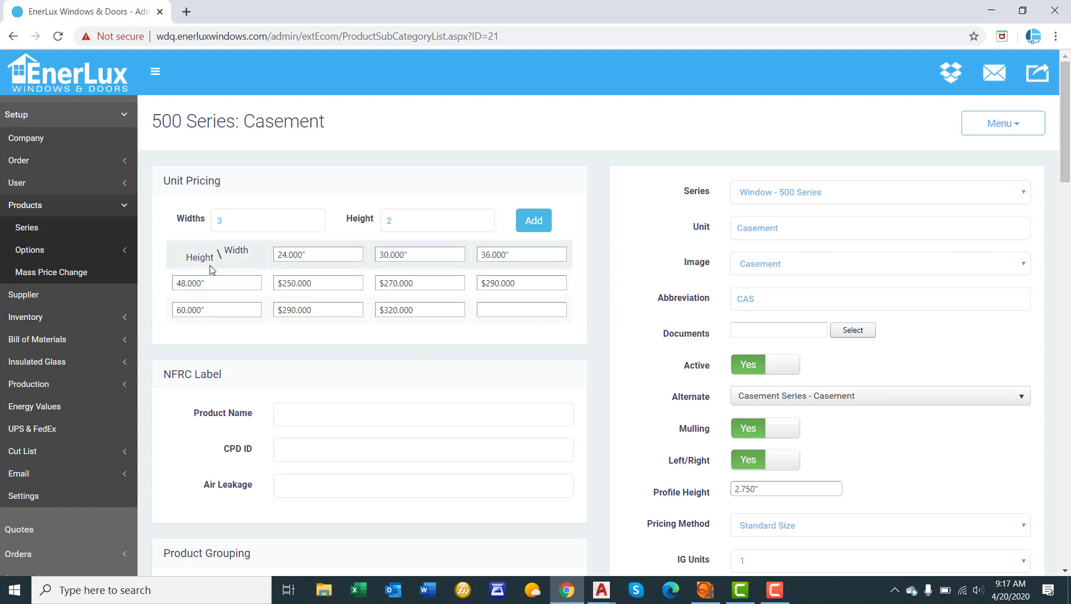
click(1006, 124)
click(1010, 149)
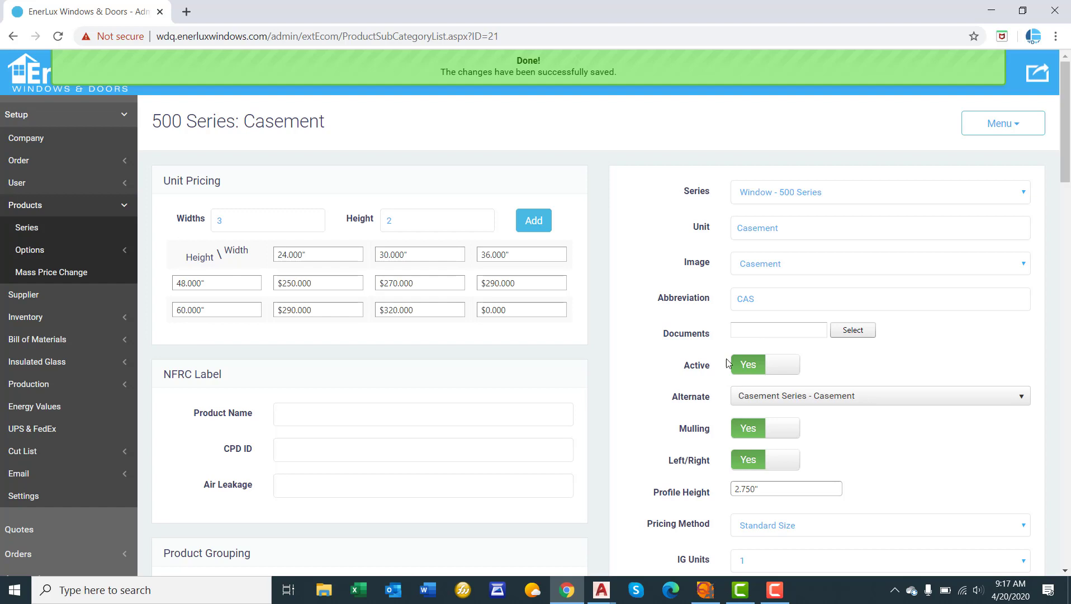
Enter NFRC Product Name '500 Vinyl Casement' and CPD ID 'ENX78'.
scroll(465, 364, down, 3)
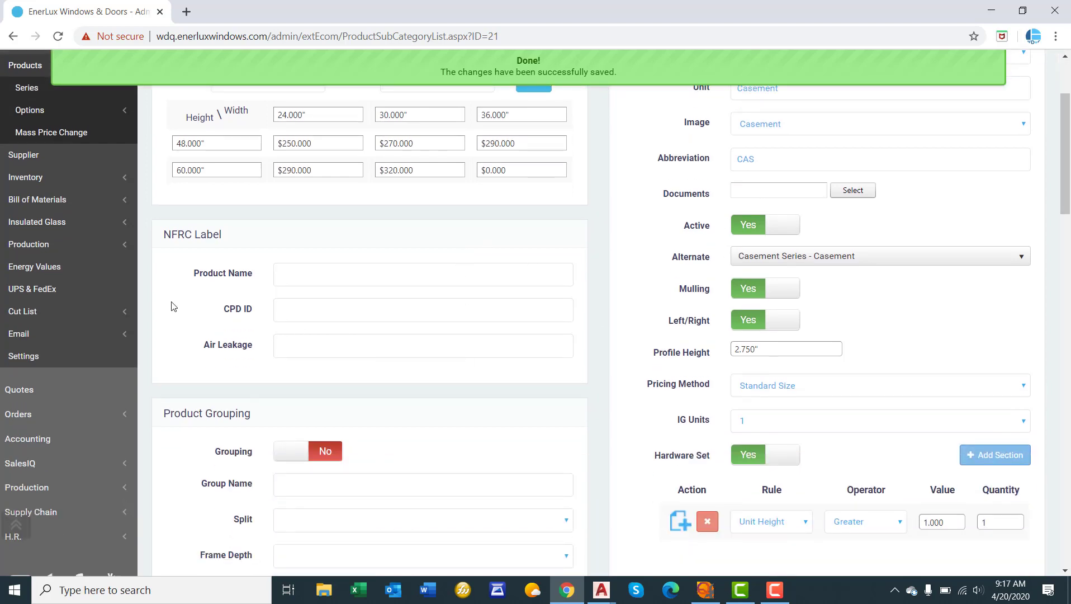
drag(172, 234, 234, 248)
click(234, 247)
click(300, 278)
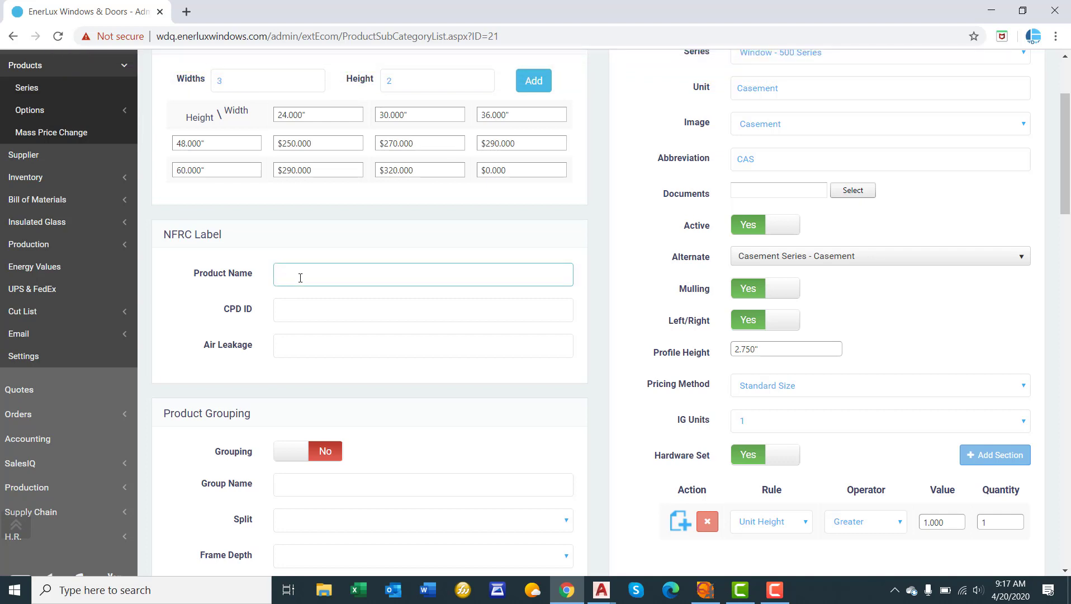
text(500 Vinyl Casement)
key(Tab)
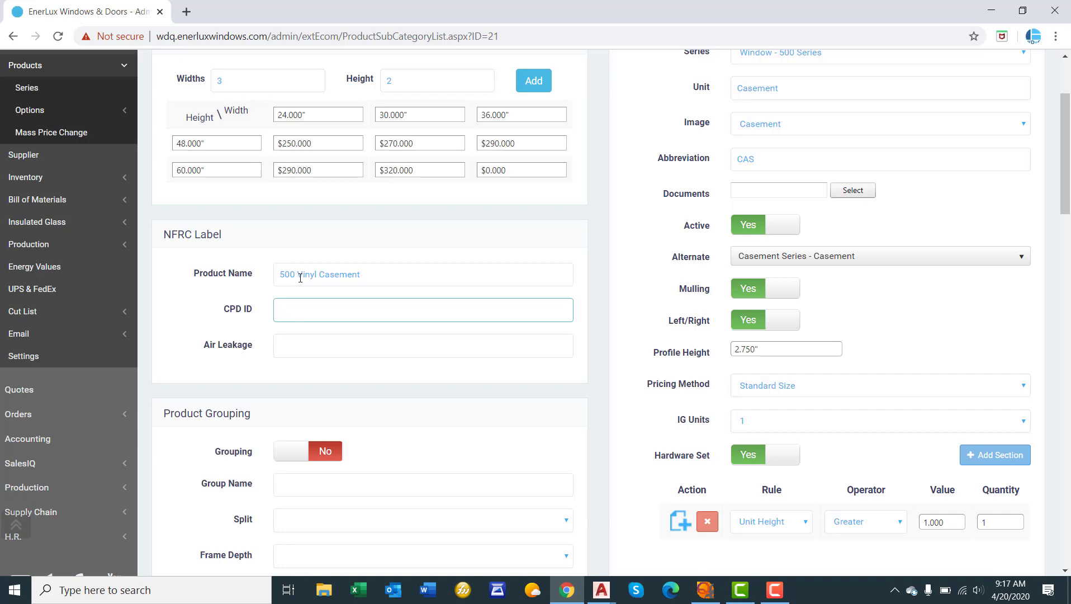
text(ENX78)
Set the NFRC Air Leakage rating to '< .30'.
drag(309, 309, 276, 311)
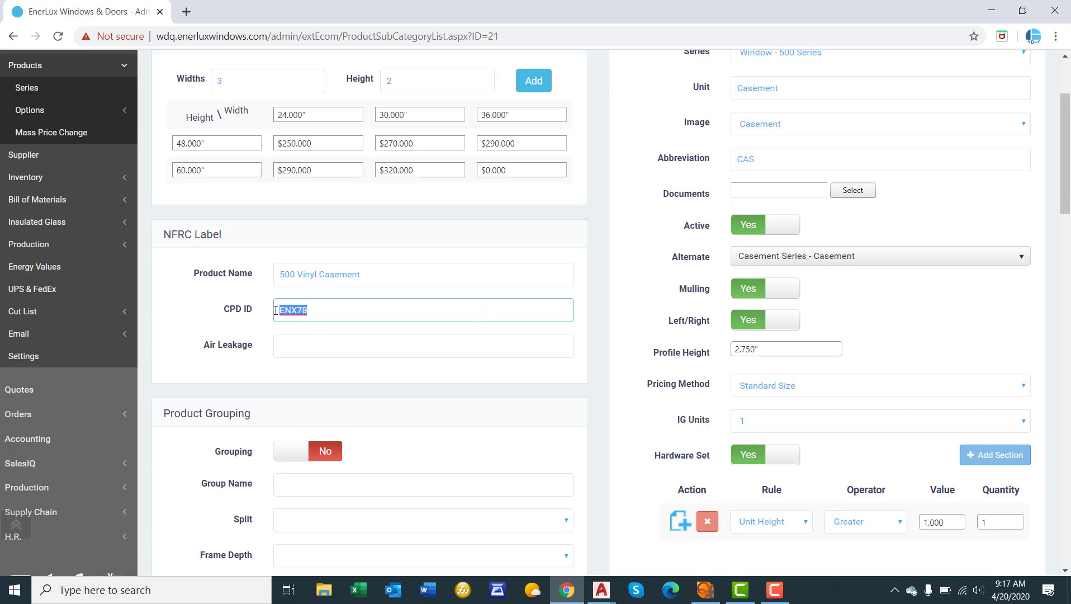
click(307, 350)
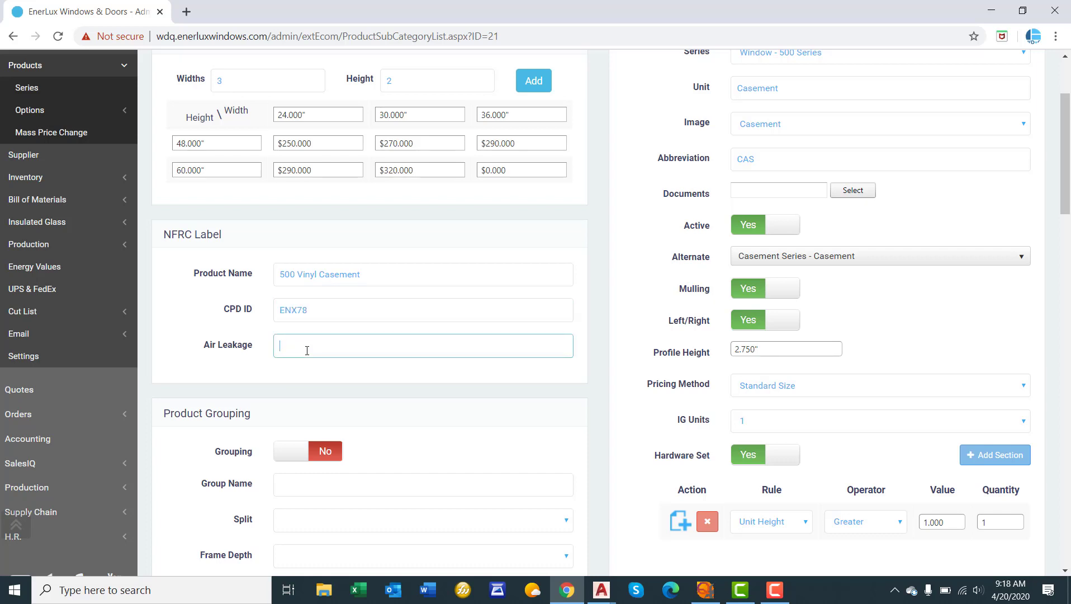
text(<)
text( .0)
text(5)
key(BackSpace)
key(BackSpace)
text(30)
click(230, 373)
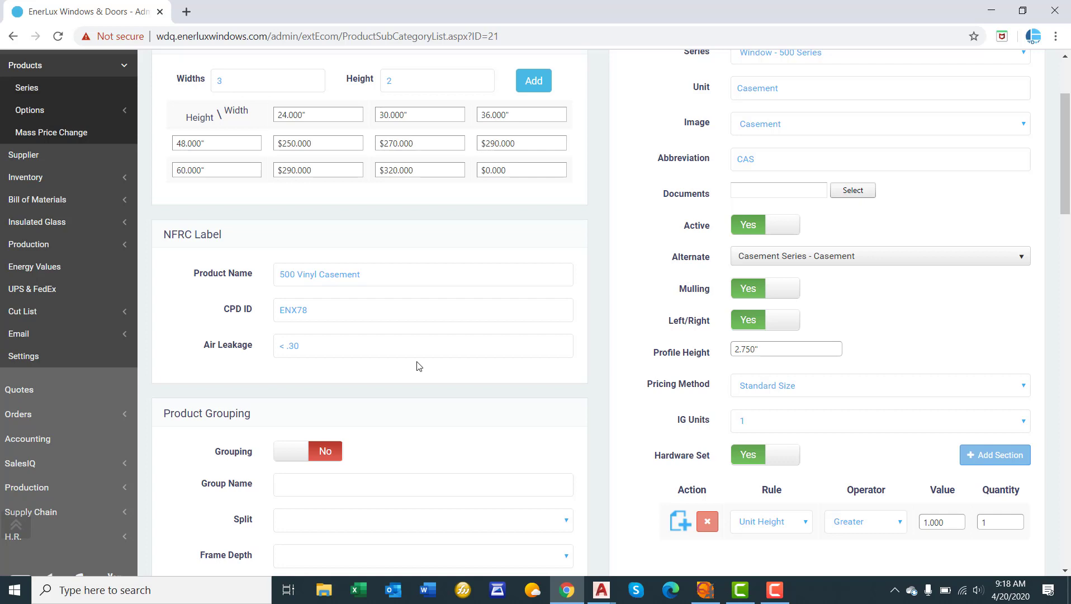
scroll(419, 366, down, 2)
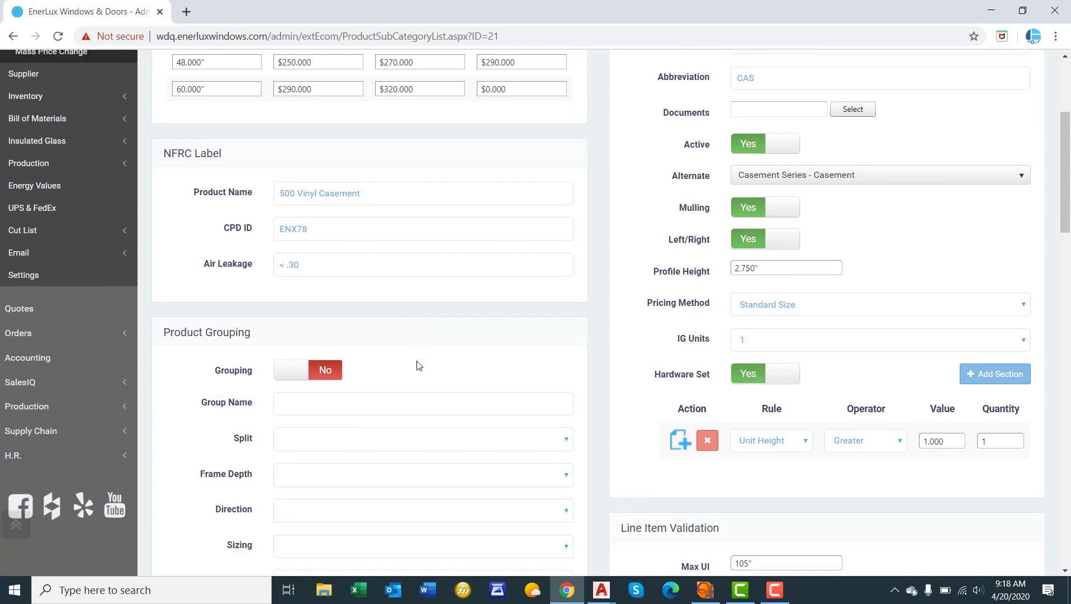
Turn Product Grouping on with a 50/50 split.
scroll(421, 362, down, 1)
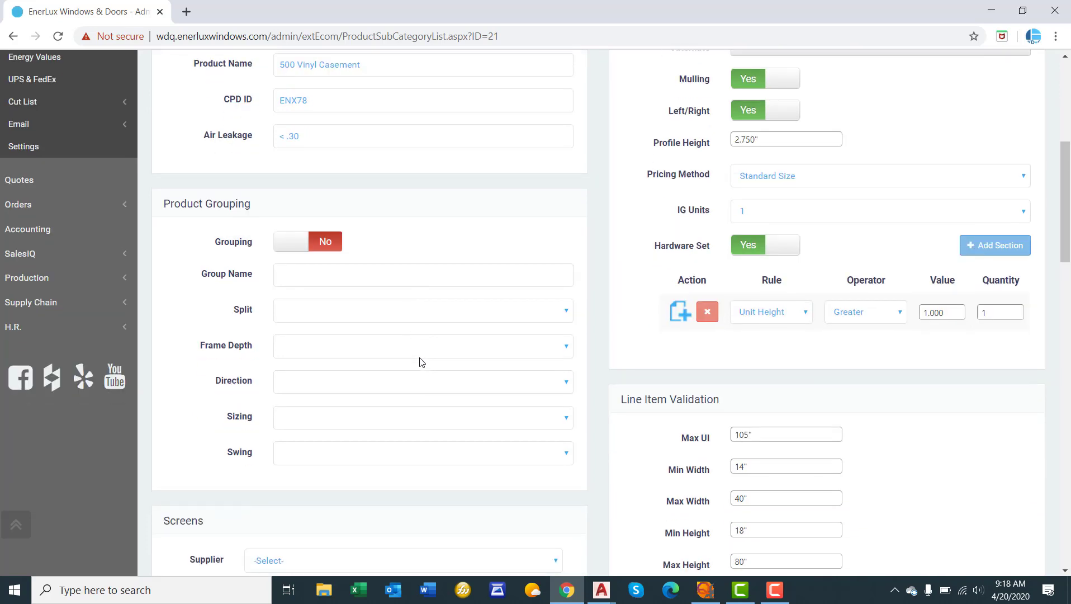
scroll(420, 362, down, 1)
scroll(419, 361, up, 1)
click(326, 247)
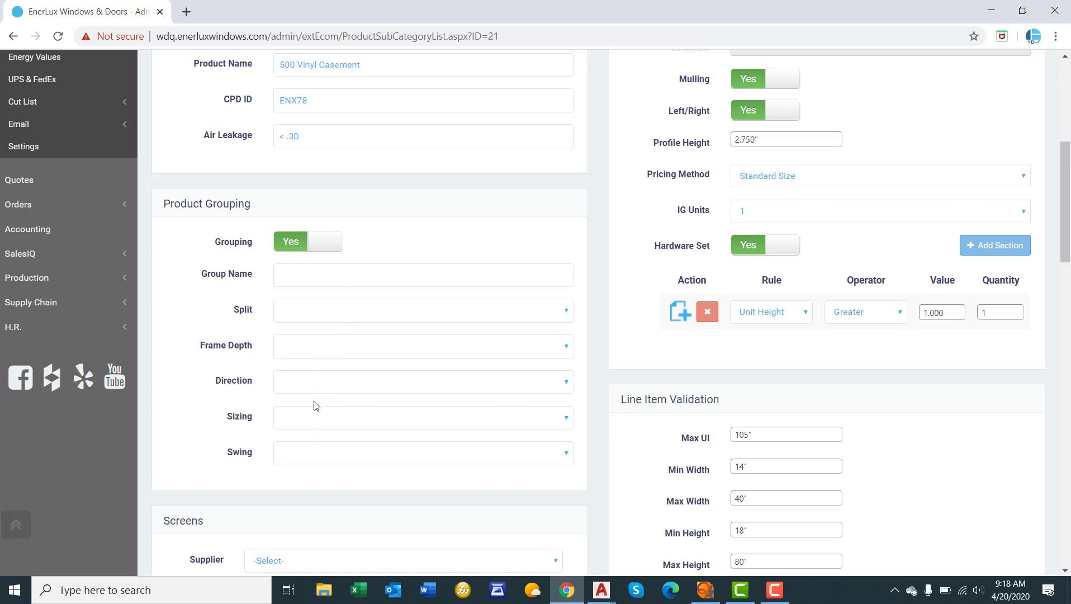
click(307, 311)
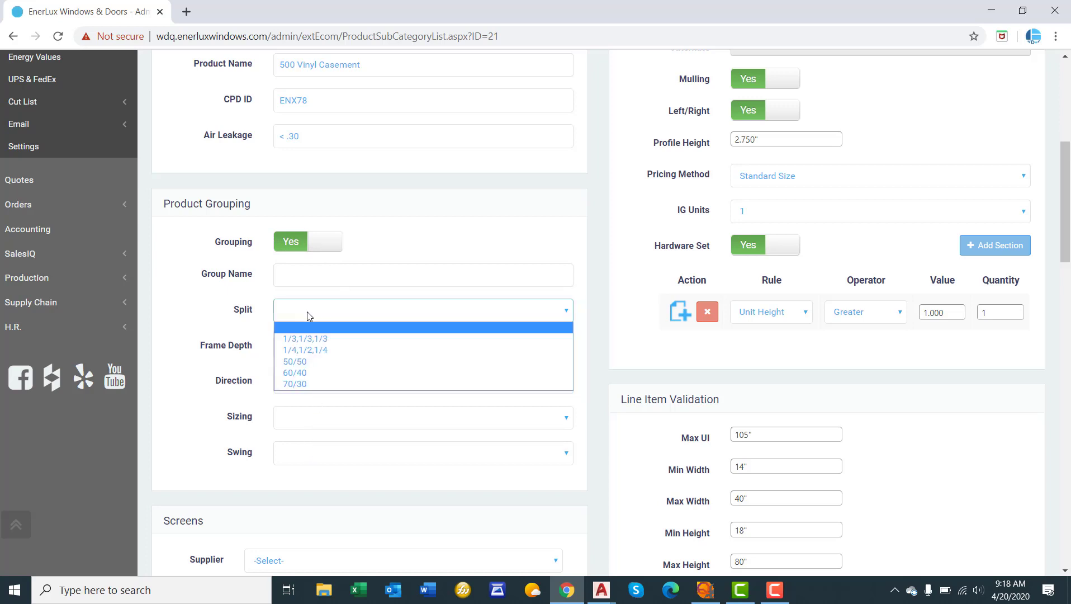
click(306, 362)
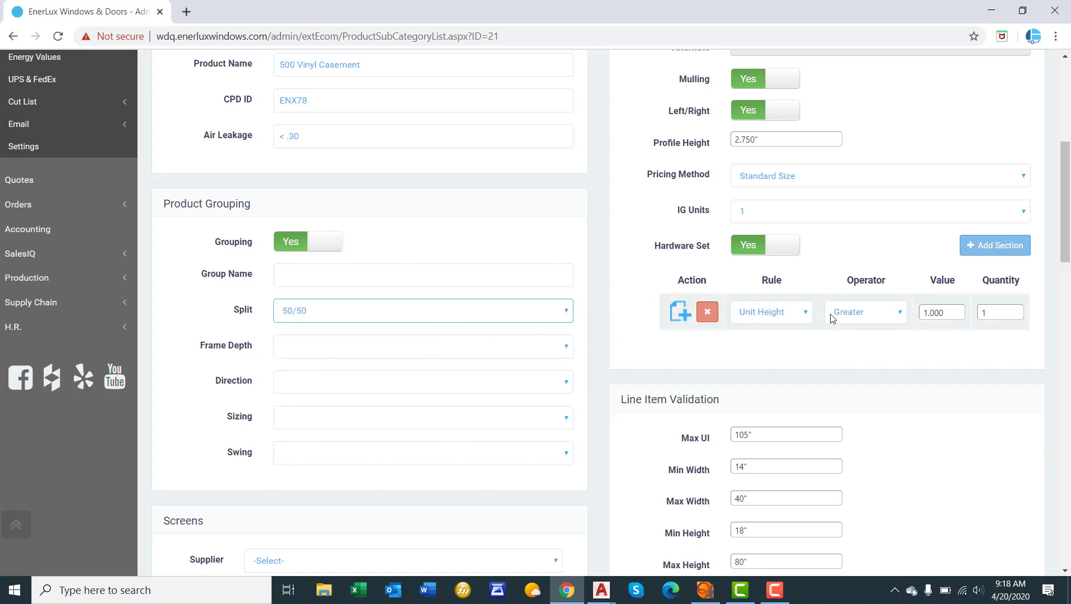
scroll(832, 316, up, 6)
scroll(831, 318, down, 2)
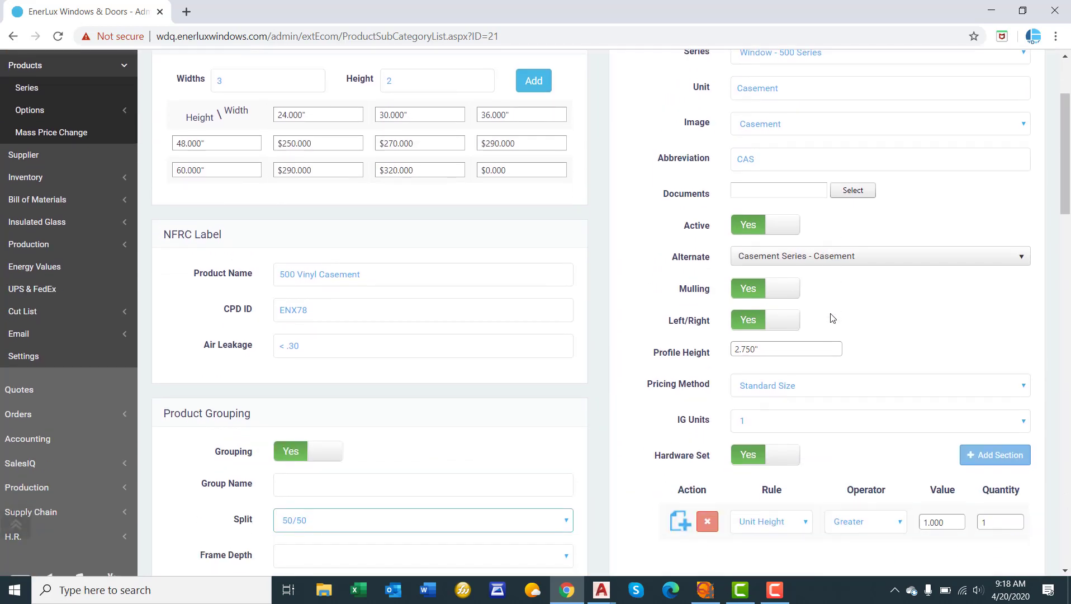
scroll(648, 333, down, 2)
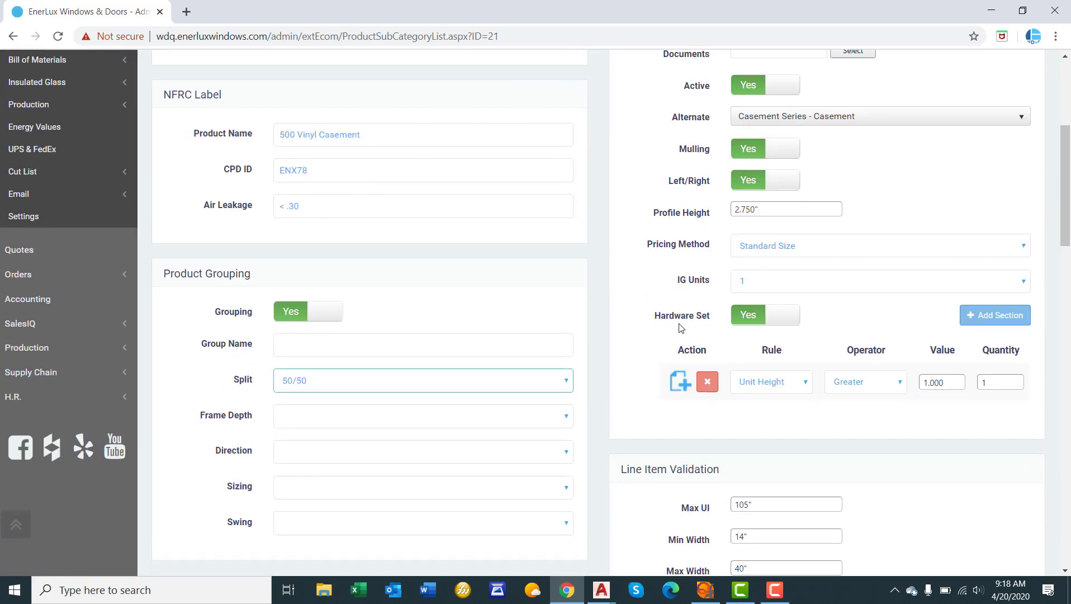
click(426, 381)
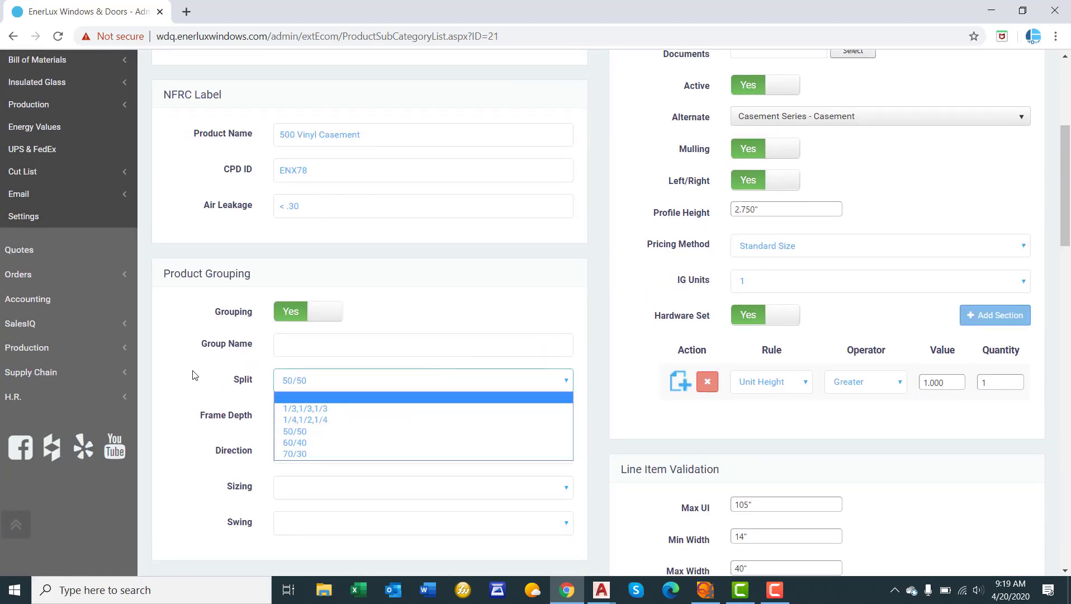
click(231, 390)
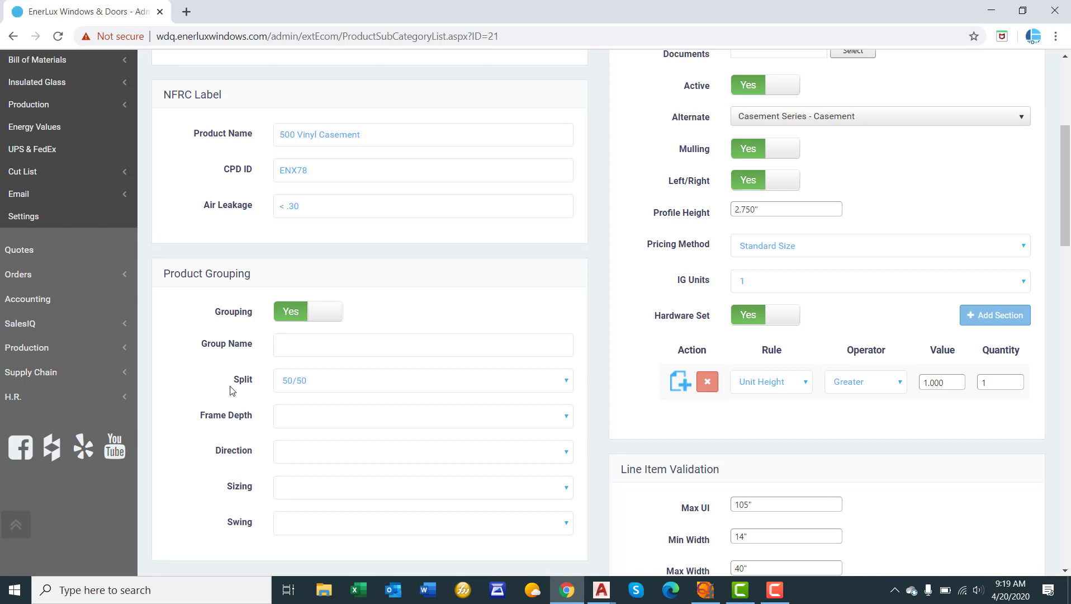
Turn Product Grouping back to No, clear the split, and save the Casement.
click(276, 313)
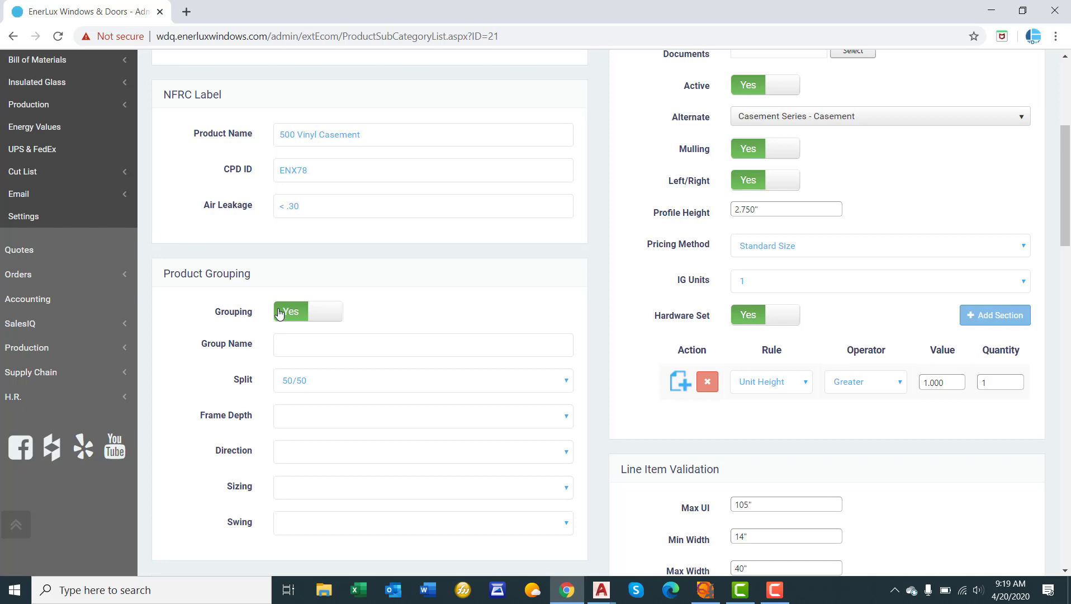
click(330, 391)
click(322, 397)
scroll(893, 266, up, 5)
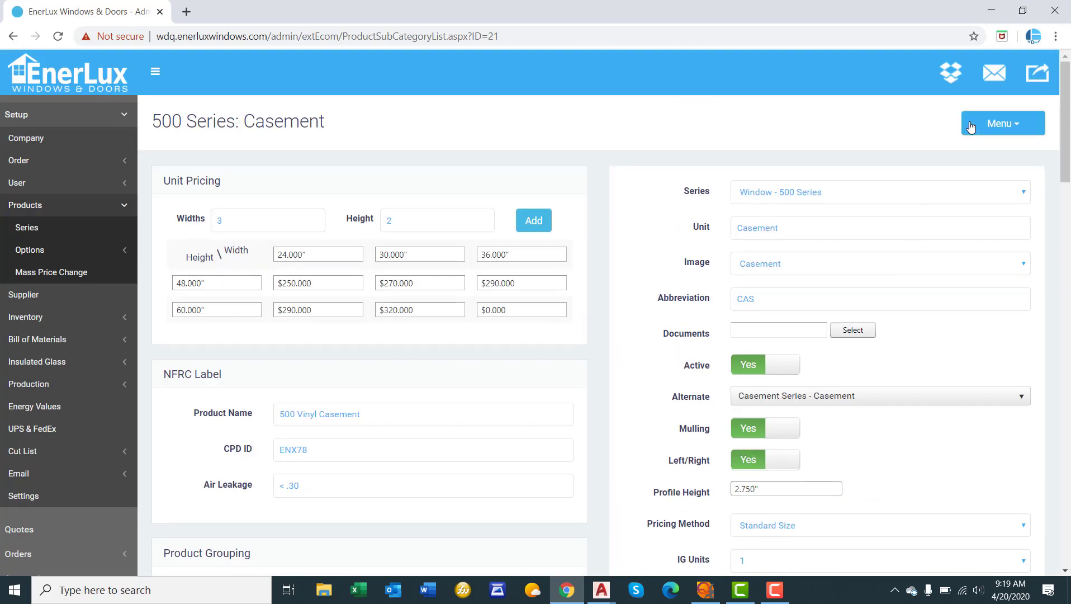
click(971, 126)
click(951, 152)
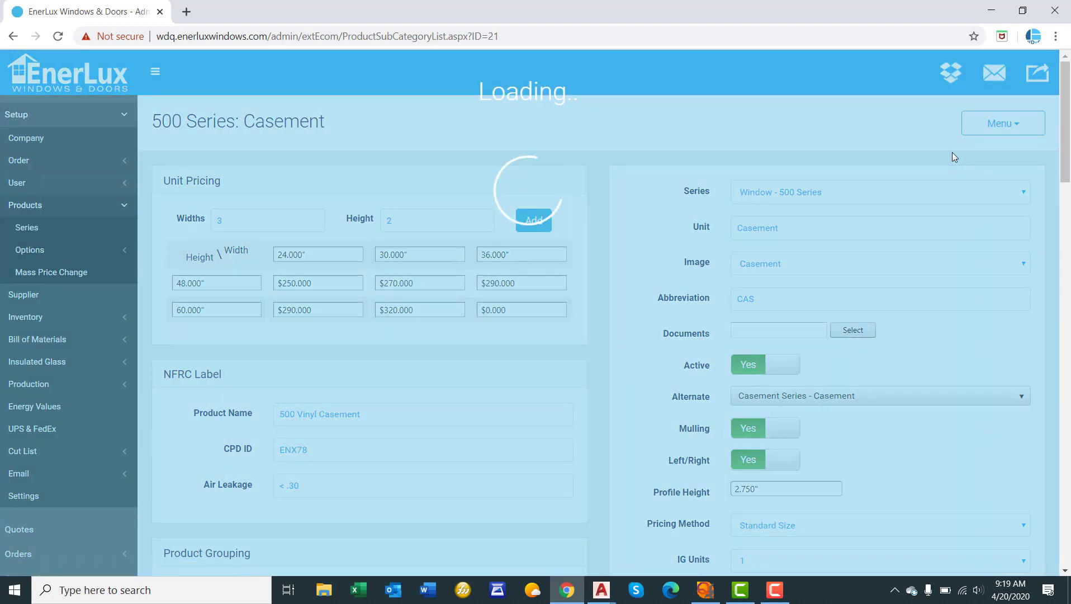
scroll(469, 346, down, 3)
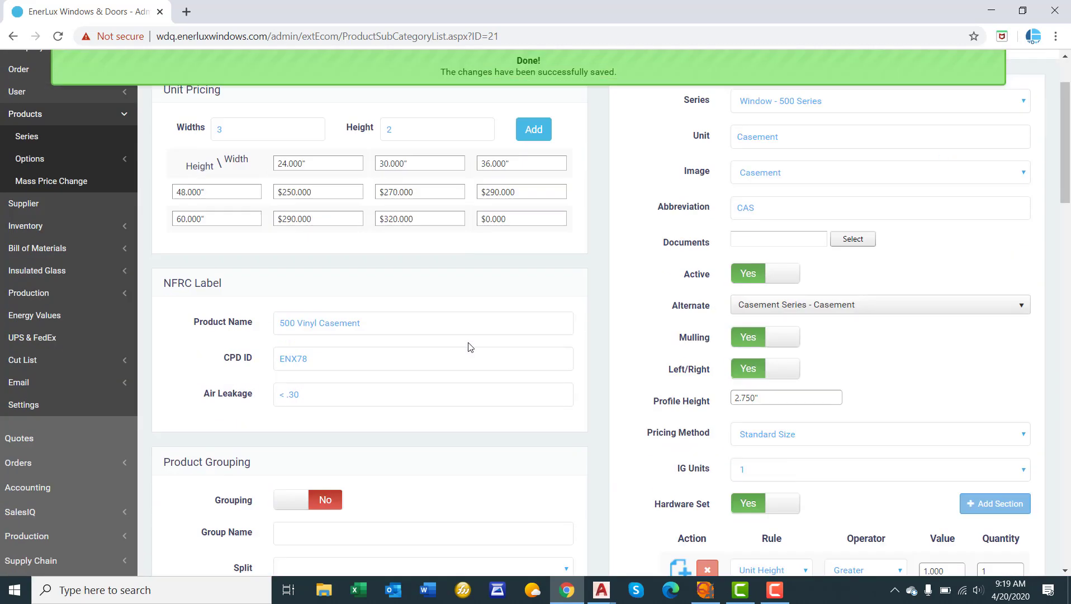
scroll(469, 347, down, 8)
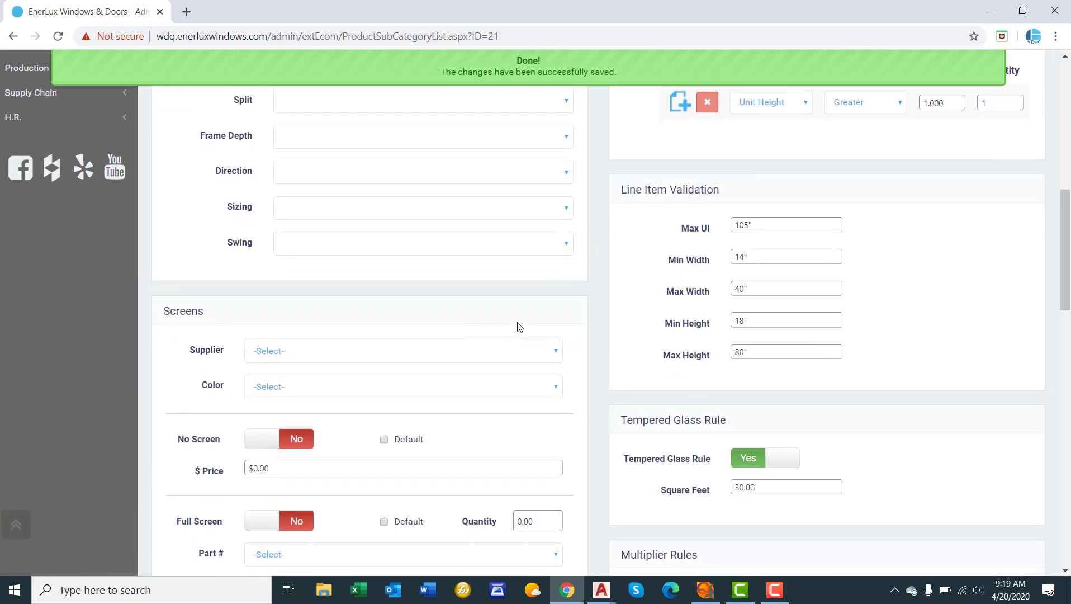
Set the screen supplier to FlexScreen South Dakota and colour to Interior Color.
scroll(475, 305, down, 4)
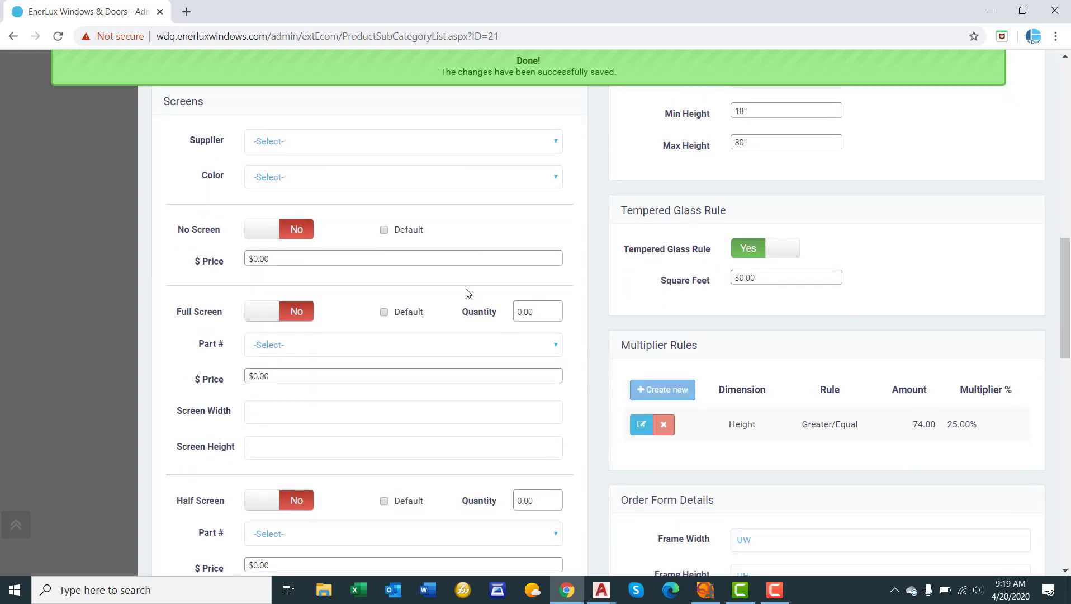
click(423, 83)
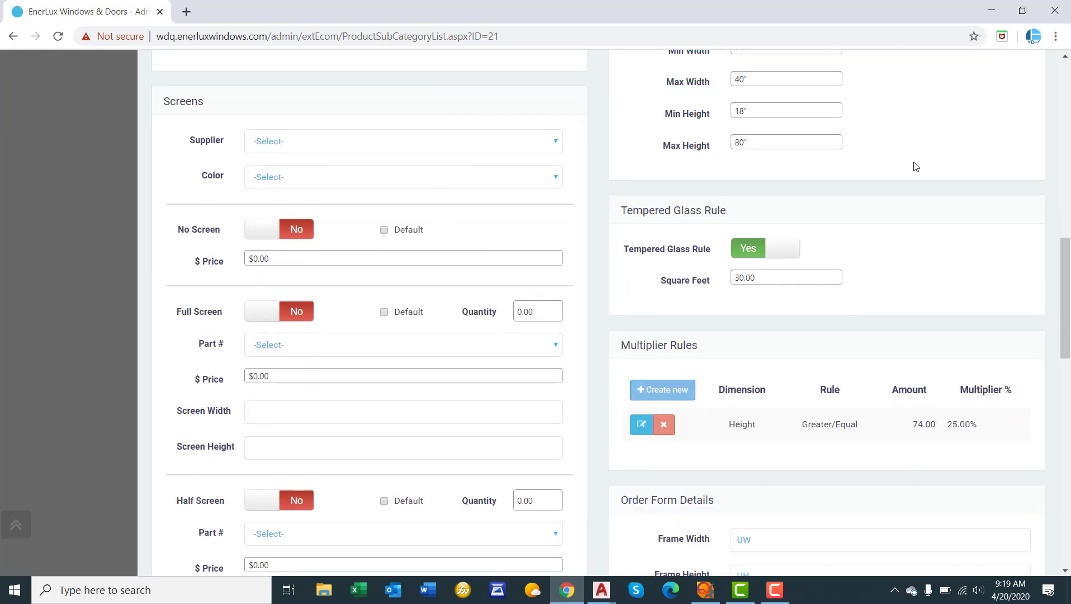
scroll(1067, 278, down, 1)
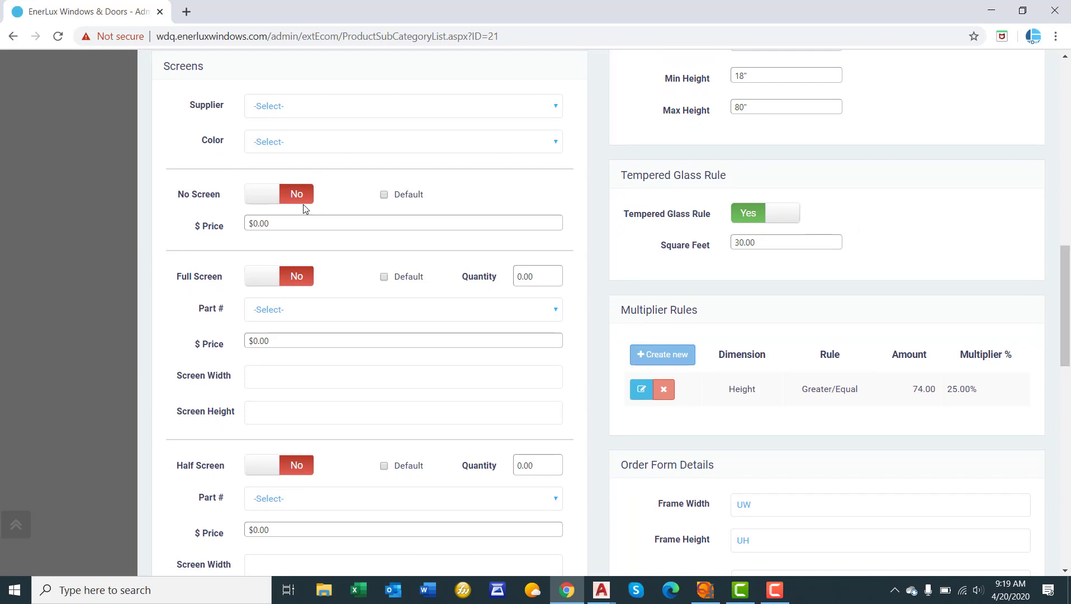
click(270, 106)
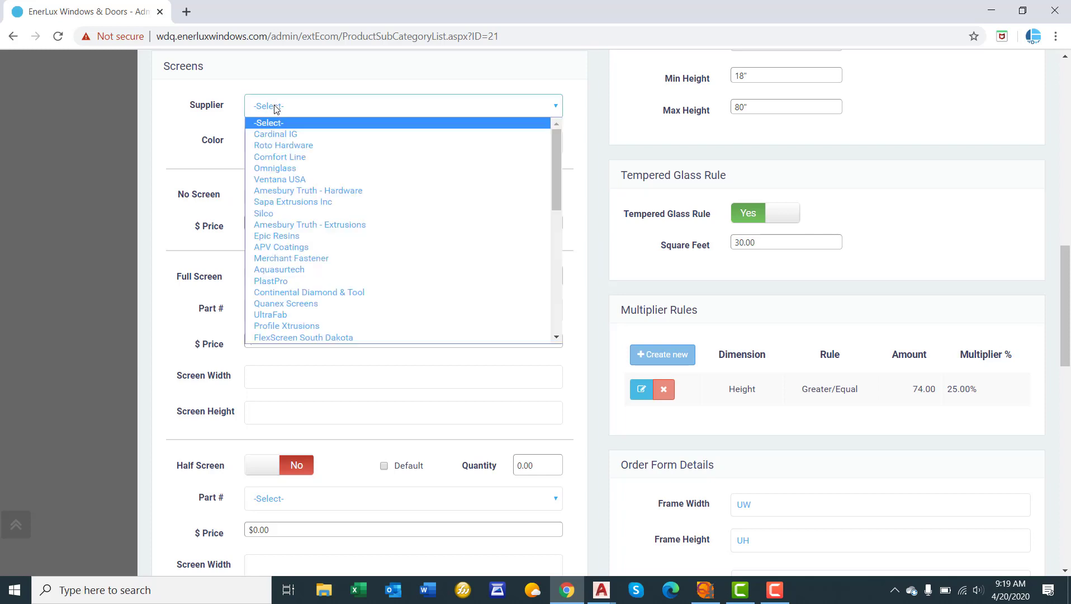
scroll(358, 221, down, 5)
scroll(358, 224, up, 3)
click(352, 199)
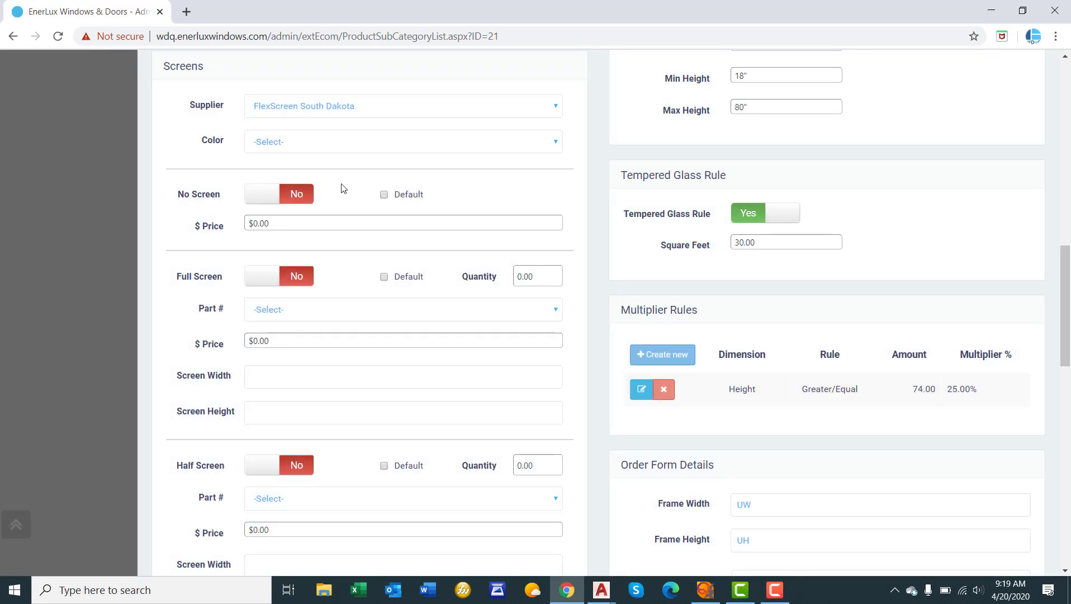
click(255, 147)
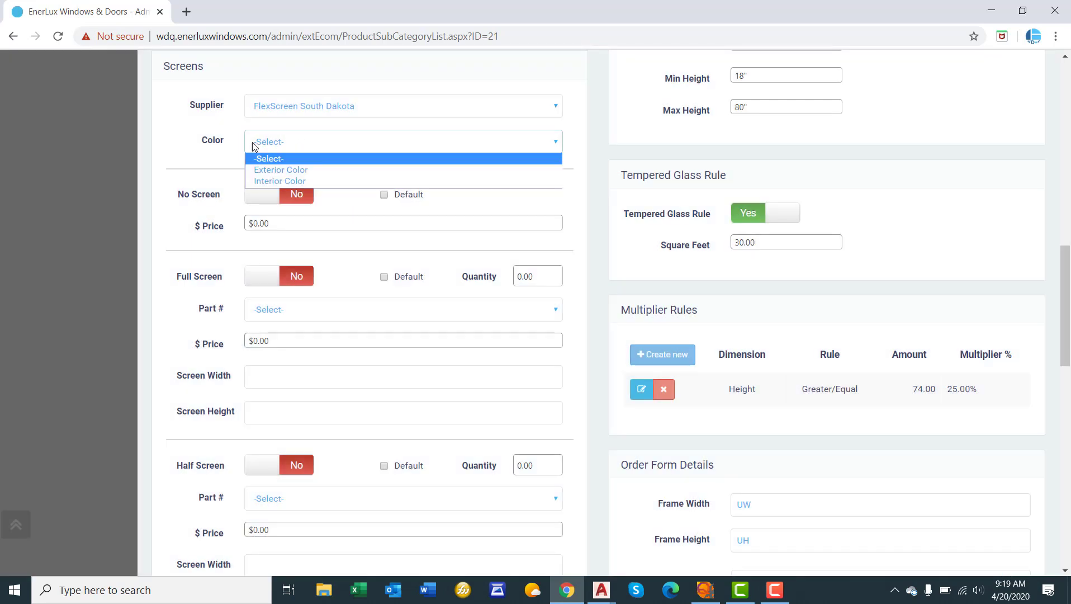
click(271, 182)
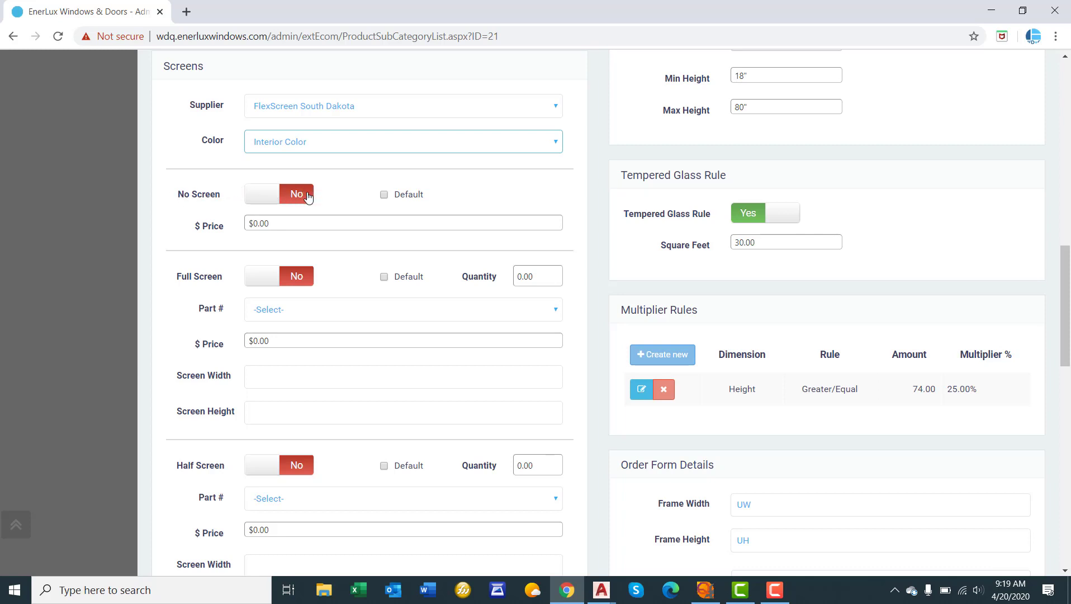
Allow the No Screen option at a -30 ($30.00 credit) price.
click(308, 194)
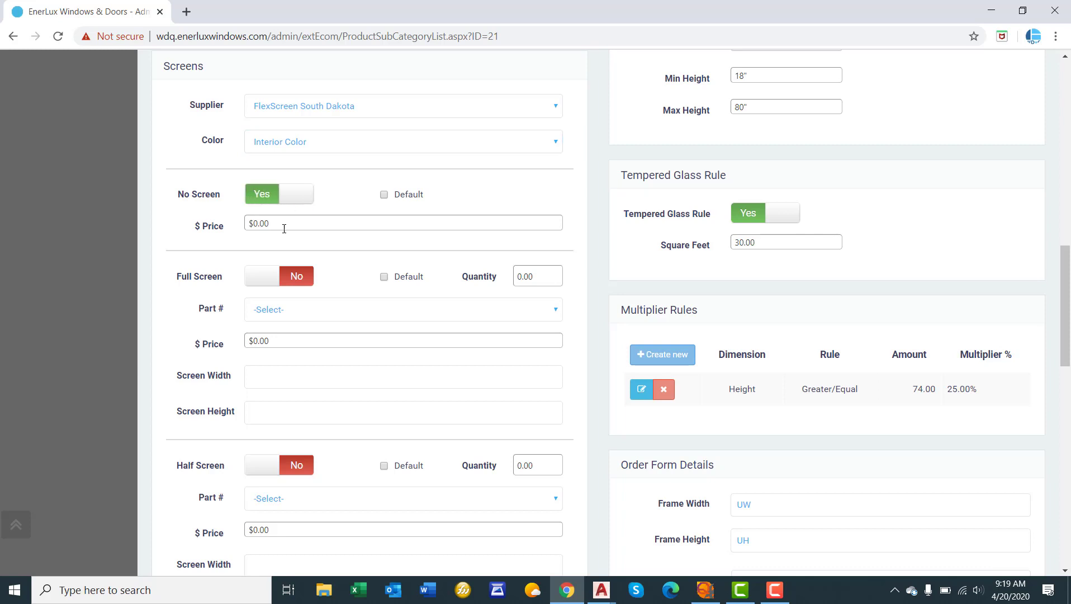
click(281, 225)
text(-30)
click(177, 258)
scroll(174, 249, down, 1)
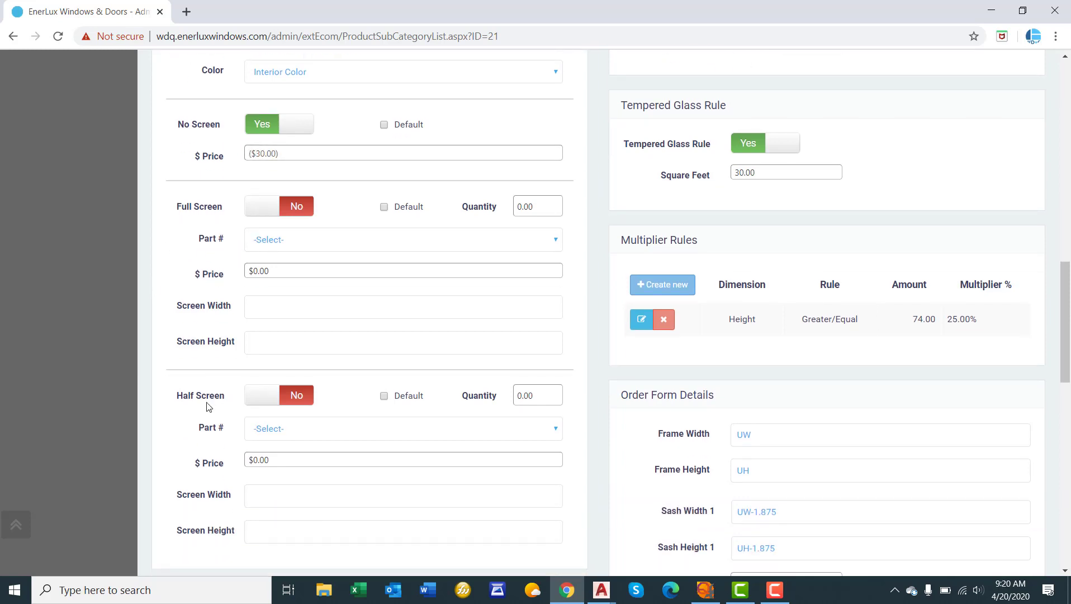
scroll(250, 323, up, 1)
scroll(258, 316, down, 1)
Enable Full Screen as the default choice with quantity 1.
click(295, 208)
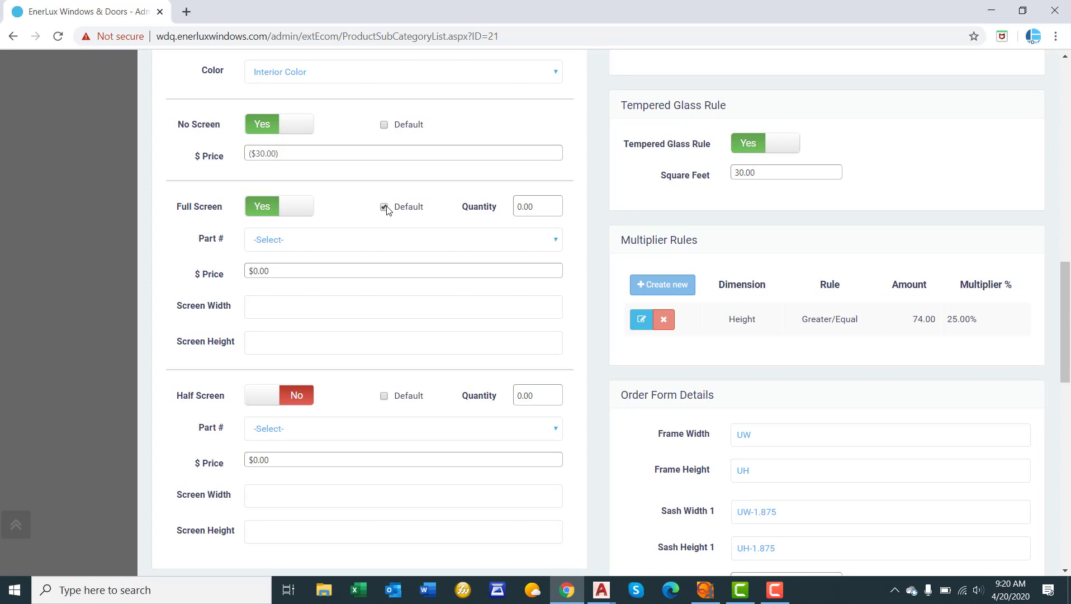
click(384, 207)
click(541, 201)
text(1)
click(191, 271)
Select BetterVue Flexscreen as the full screen part.
click(309, 240)
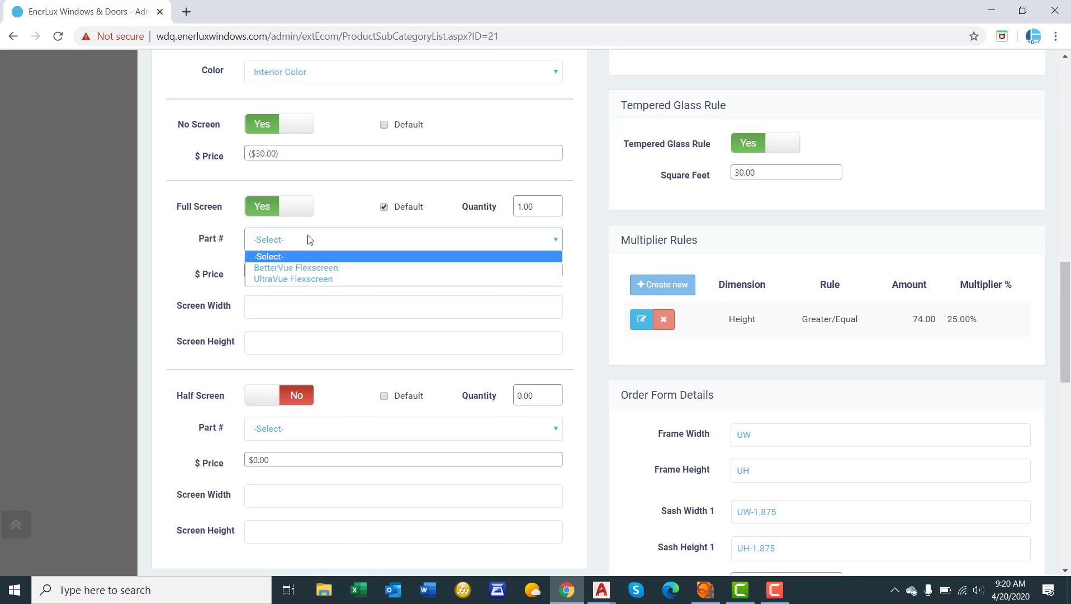
click(310, 268)
scroll(211, 233, up, 3)
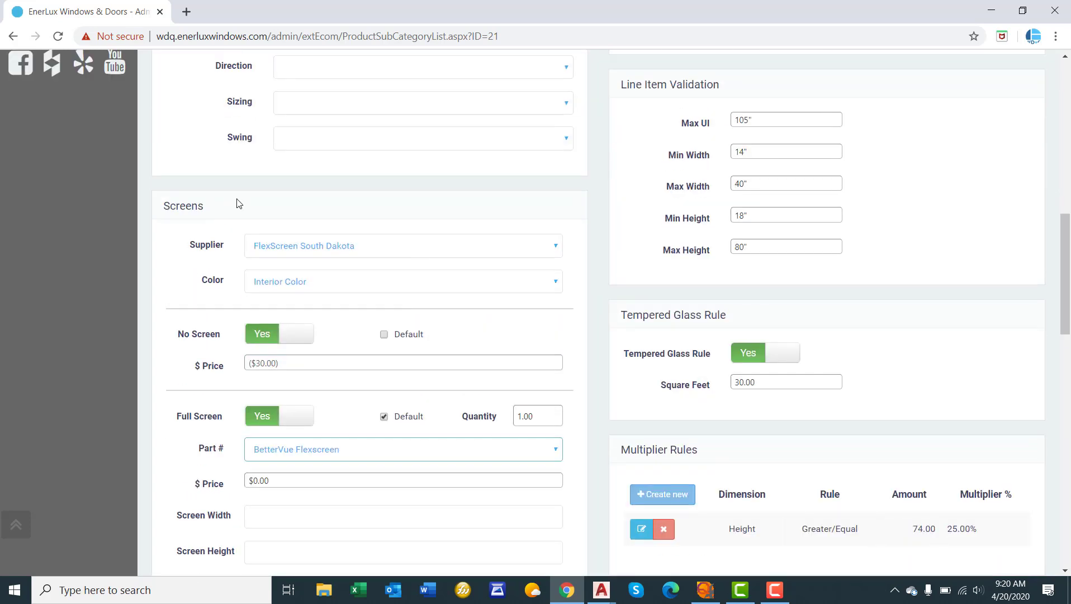
scroll(255, 275, down, 4)
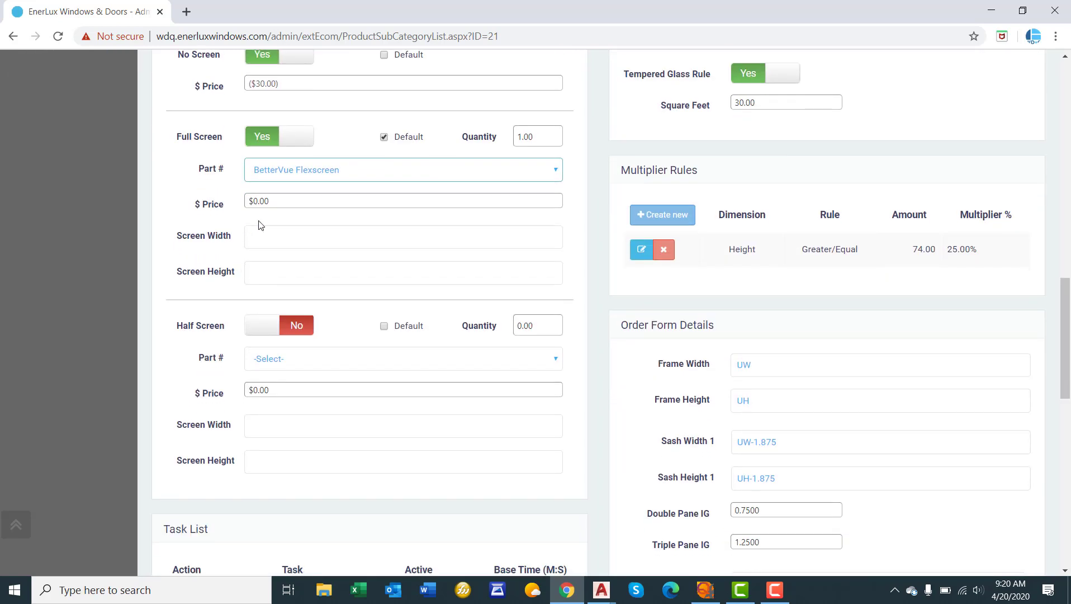
drag(195, 205, 225, 207)
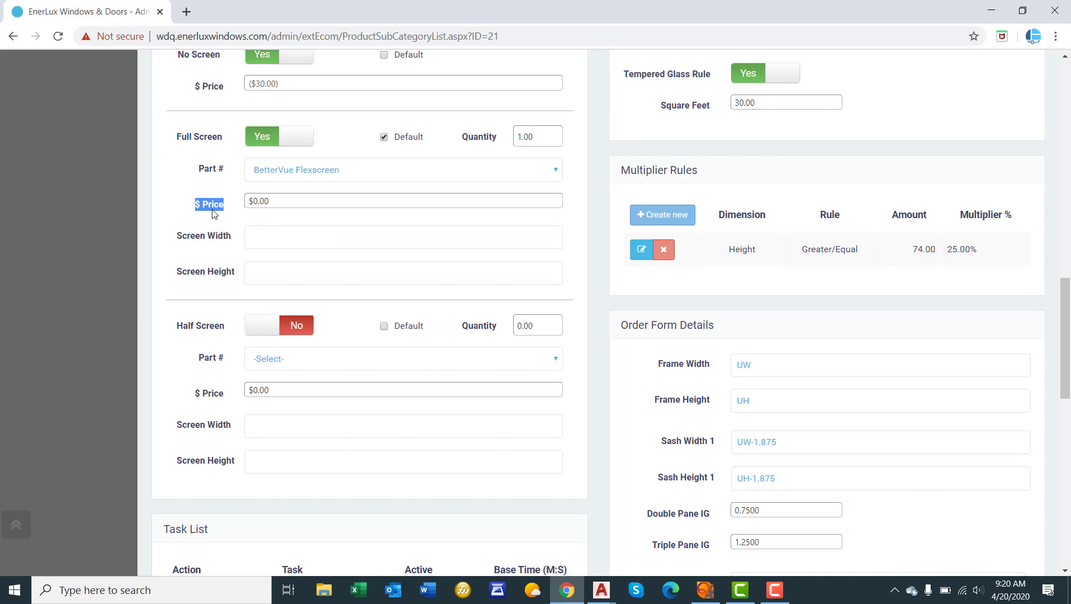
click(280, 200)
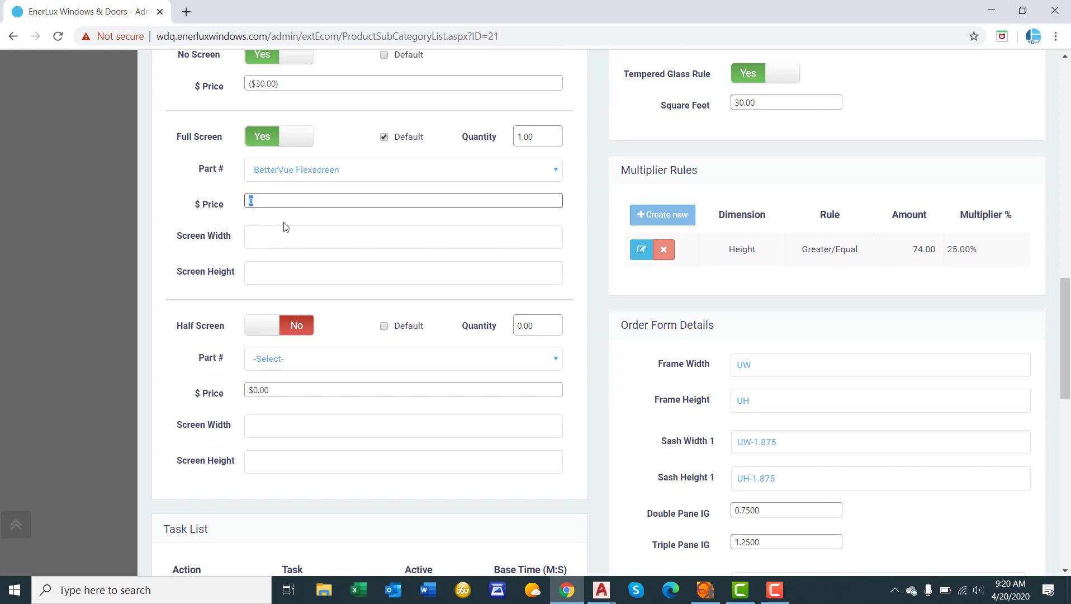
Give the full screen width UW-5 and height UH-5, leaving Half Screen off.
click(270, 236)
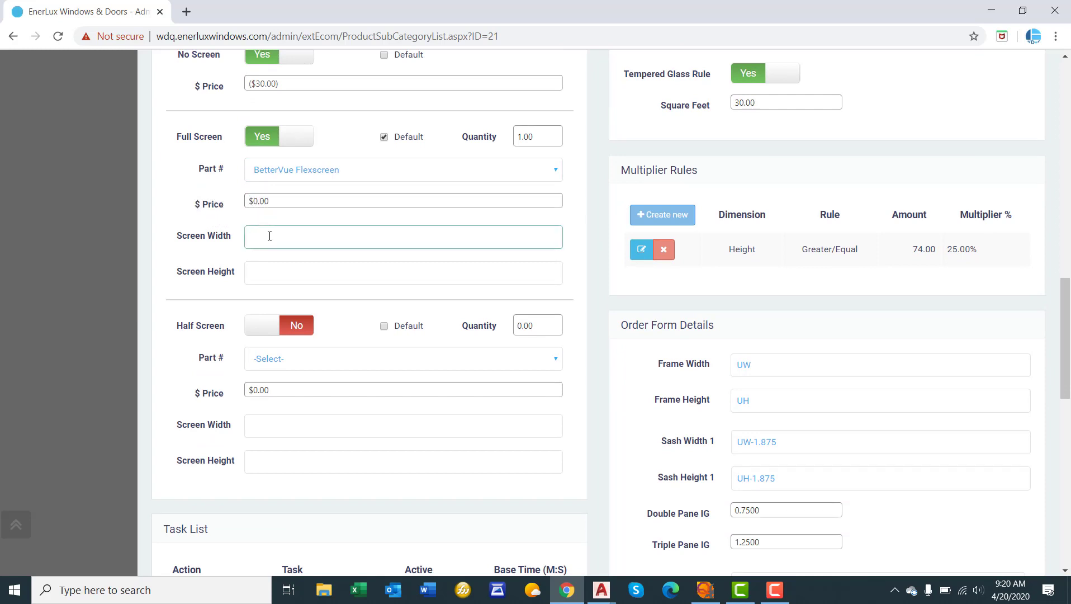
text(UW-1)
key(Tab)
text(UH-5)
click(206, 301)
scroll(185, 288, down, 1)
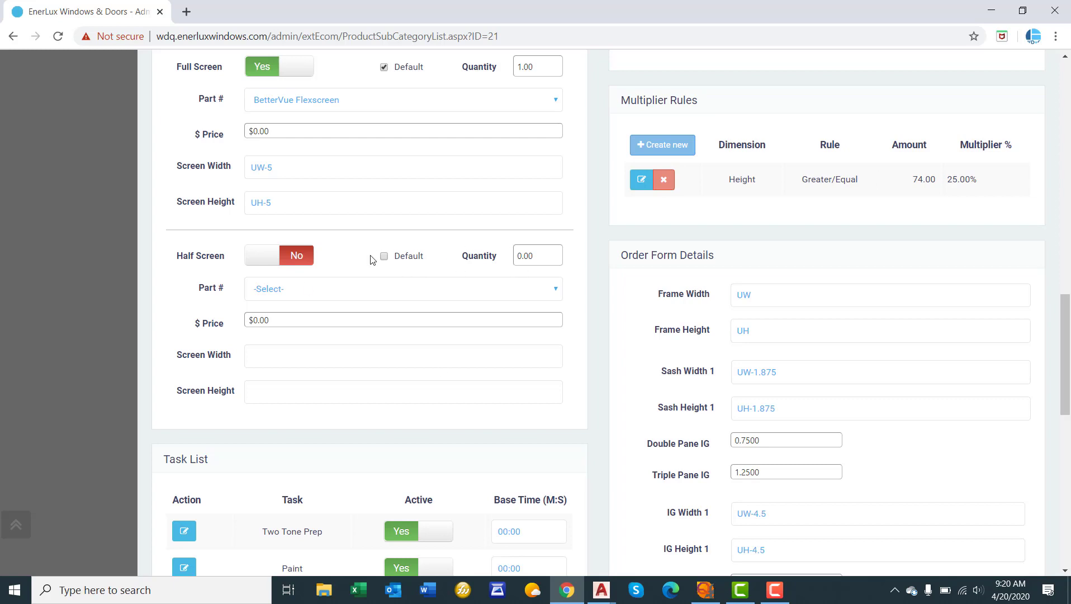
scroll(255, 252, down, 2)
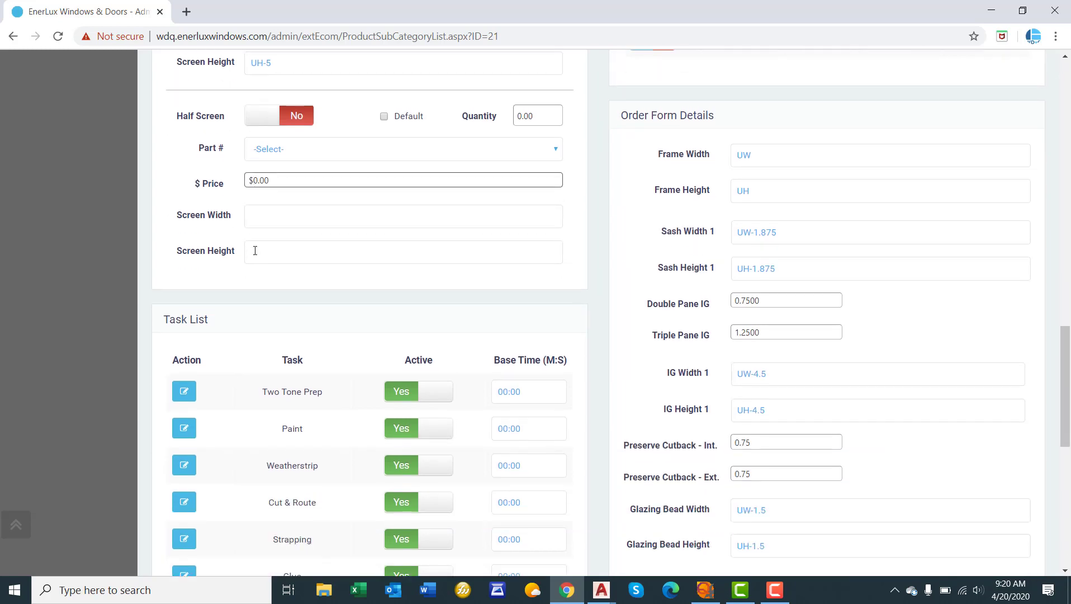
scroll(255, 250, up, 3)
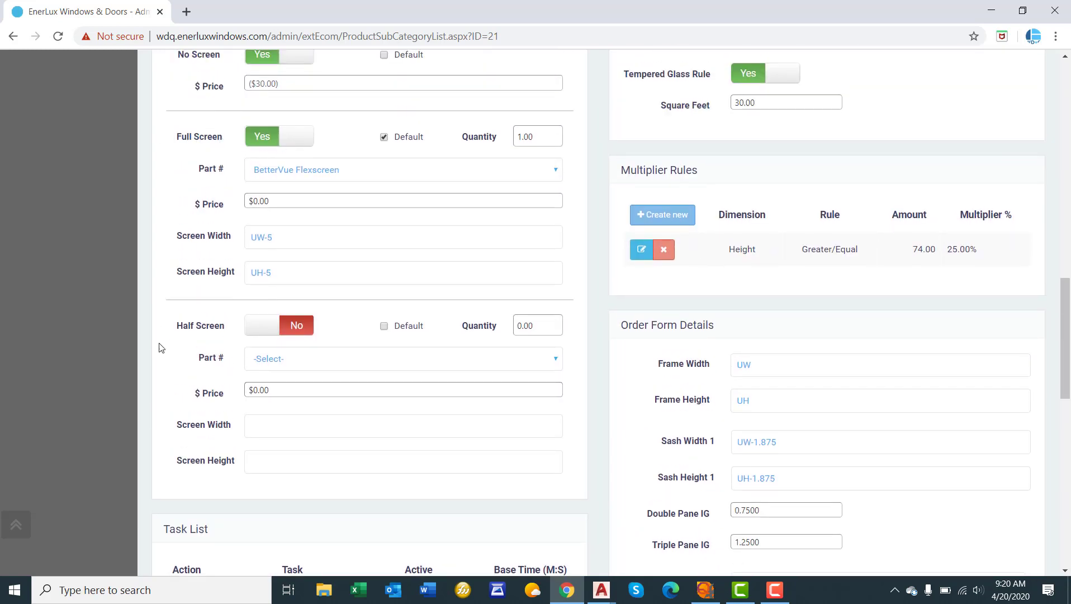
click(302, 333)
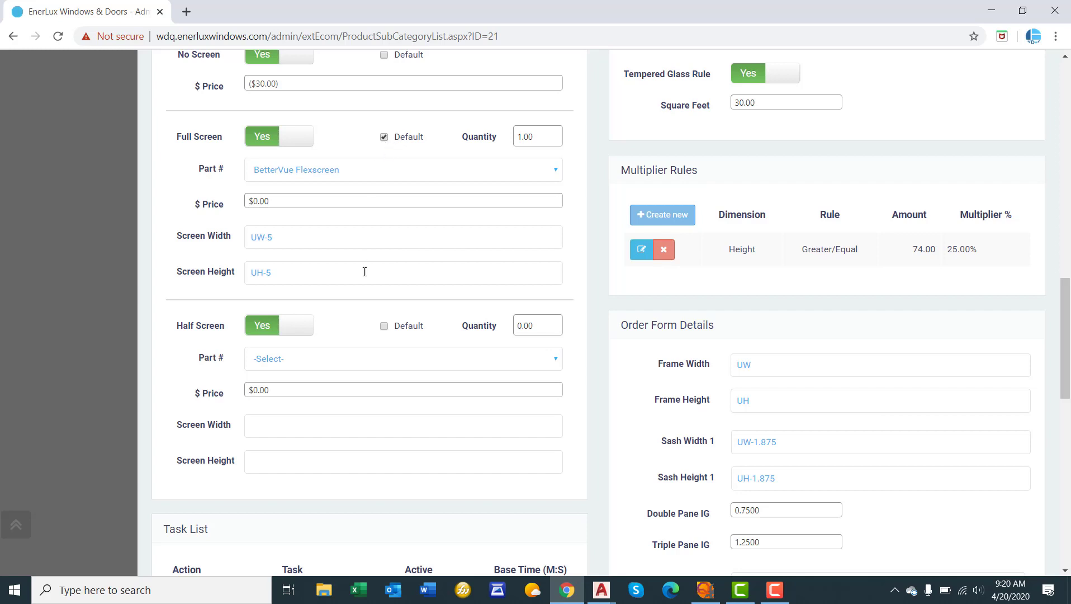
click(261, 331)
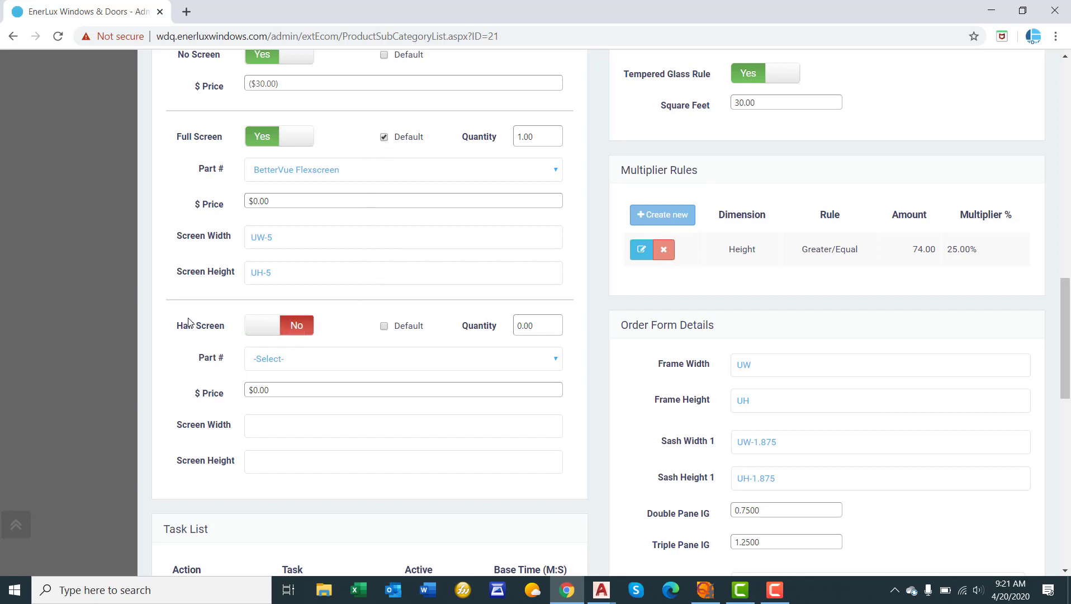
scroll(188, 320, down, 4)
scroll(189, 320, down, 4)
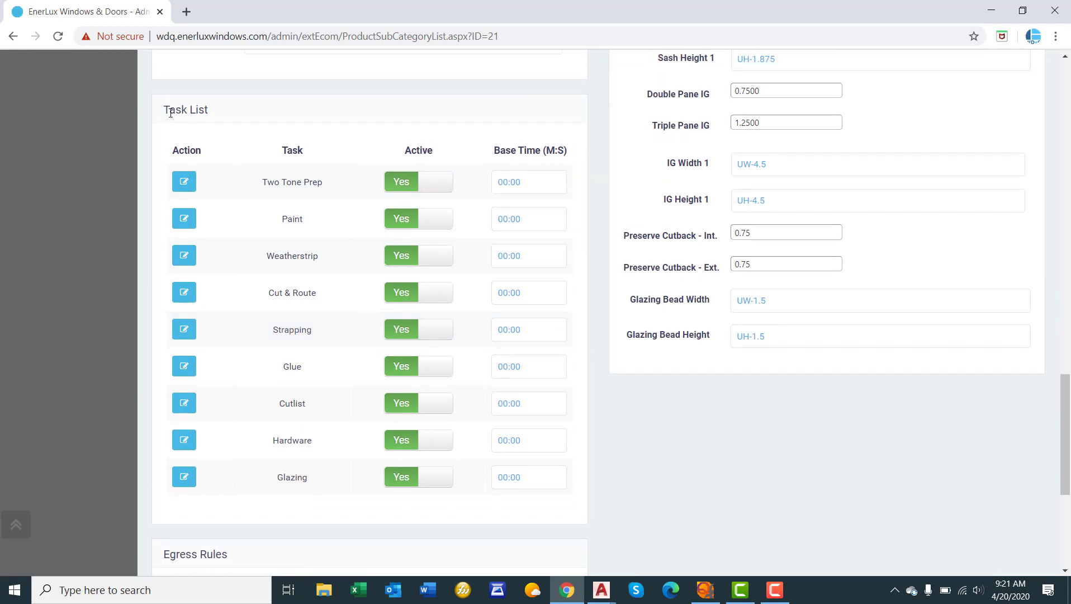
Switch the casement's Egress and Egress Hinge rules to Yes.
scroll(170, 112, down, 5)
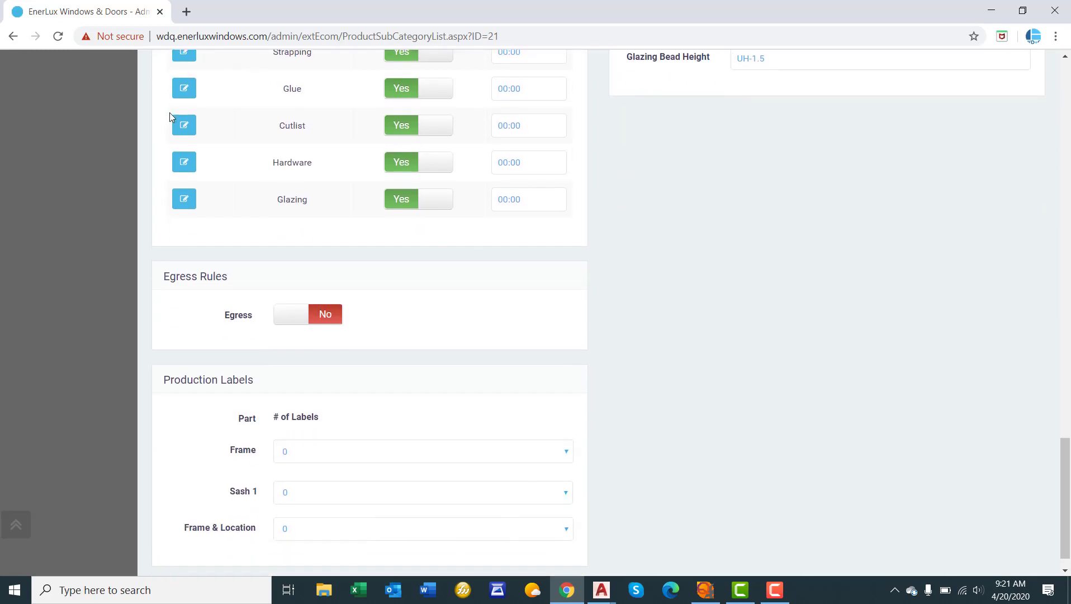
scroll(169, 112, down, 1)
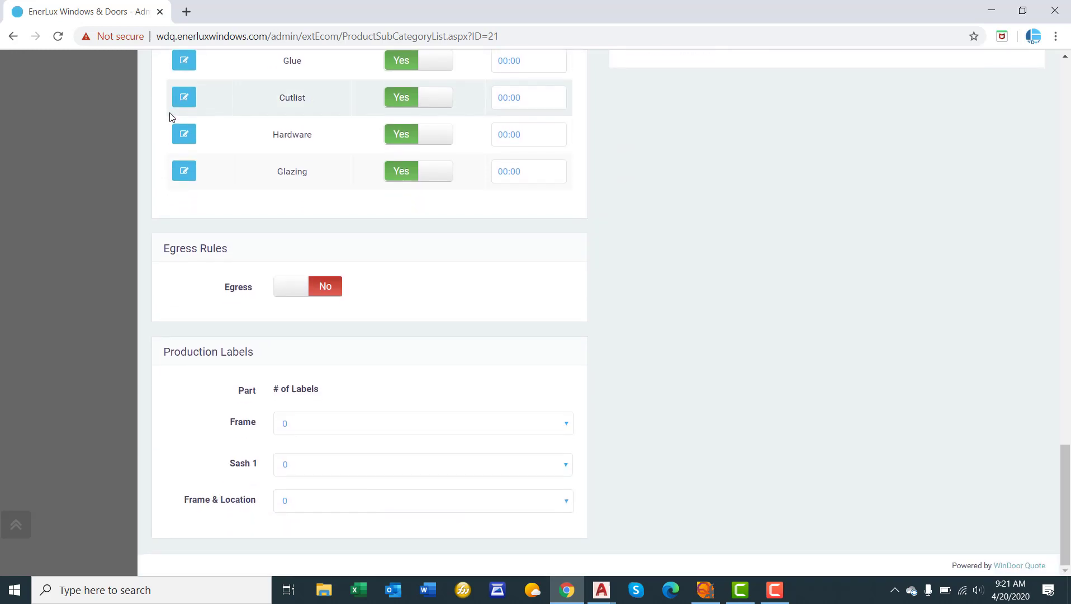
click(334, 290)
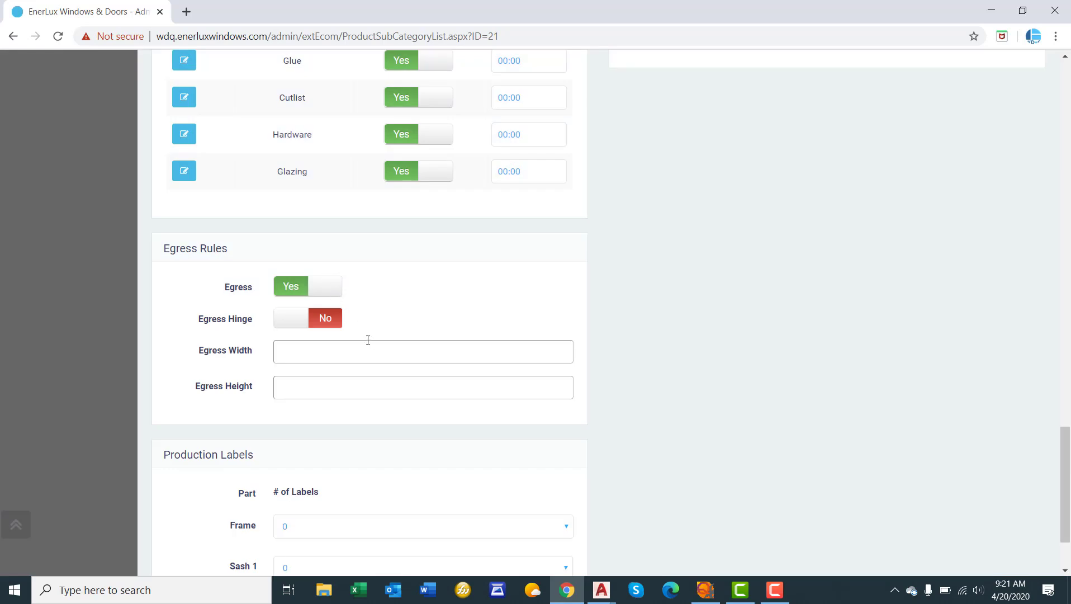
click(336, 328)
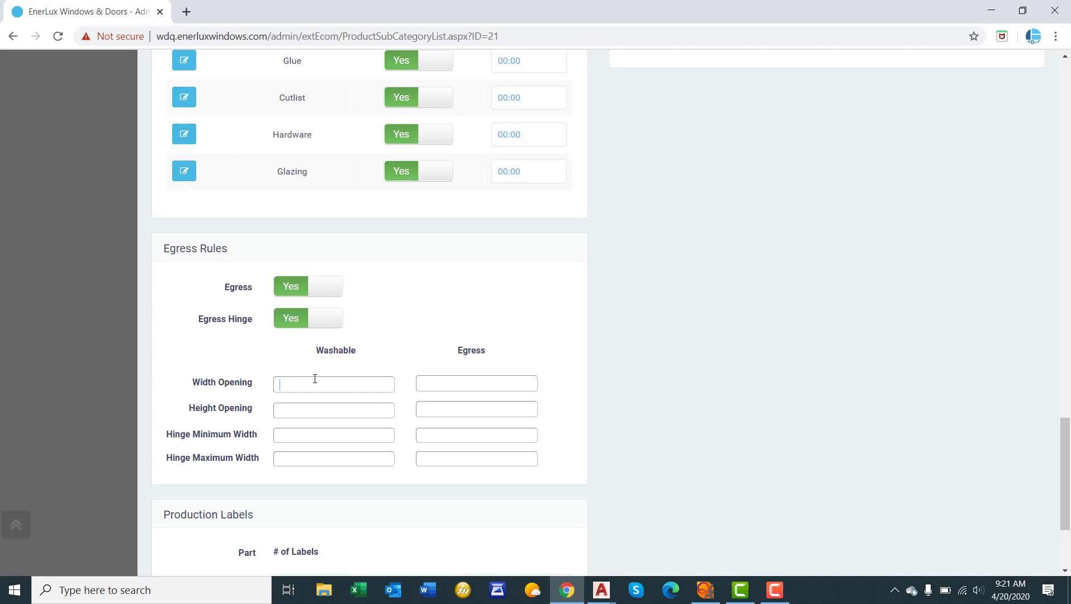
Fill the washable opening as UW-11 by UH-6 with hinge widths 0 to 40.
text(UW)
text(-1)
text(H-6)
click(297, 429)
text(0)
key(Tab)
key(Tab)
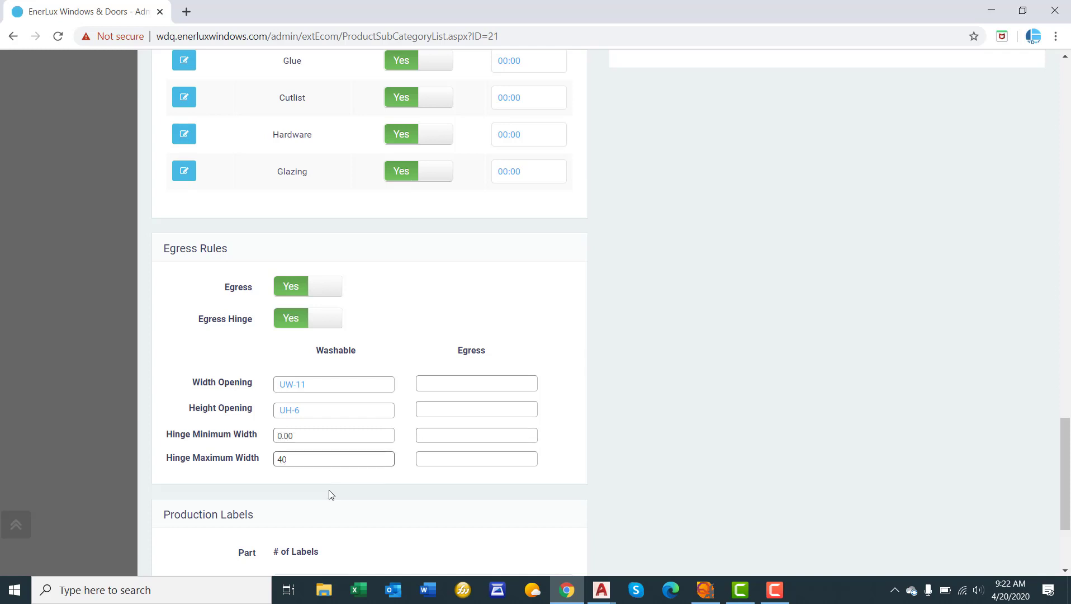
click(345, 494)
Enter the egress opening as UW-7 by UH-6 with hinge widths 28 to 32.
click(488, 383)
text(UW-7)
key(Tab)
key(Tab)
text(UH-6)
key(Tab)
key(Tab)
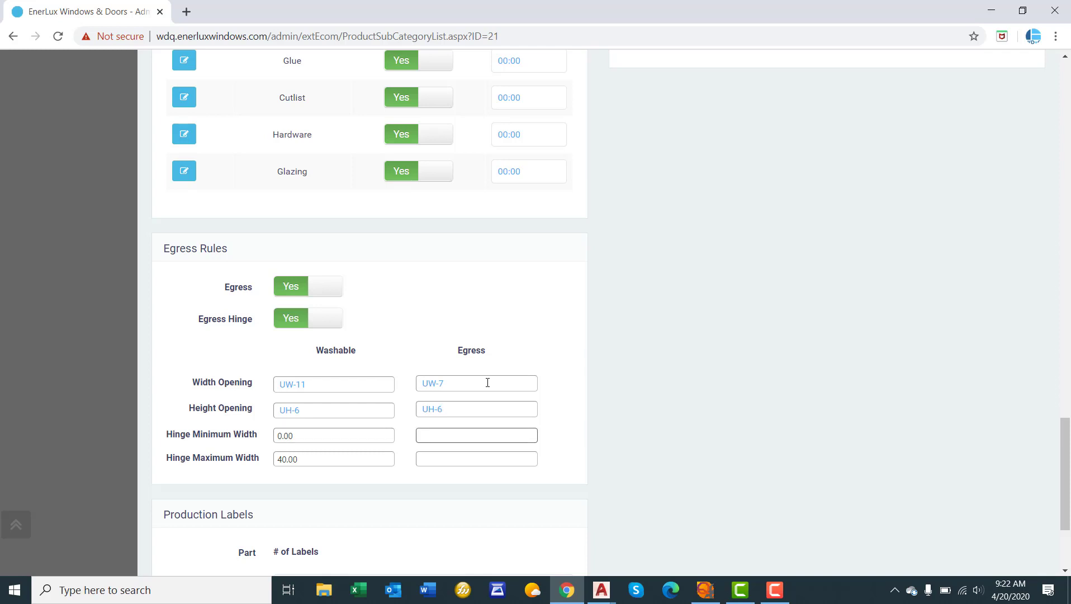
text(28)
key(Tab)
key(Tab)
text(32)
click(554, 308)
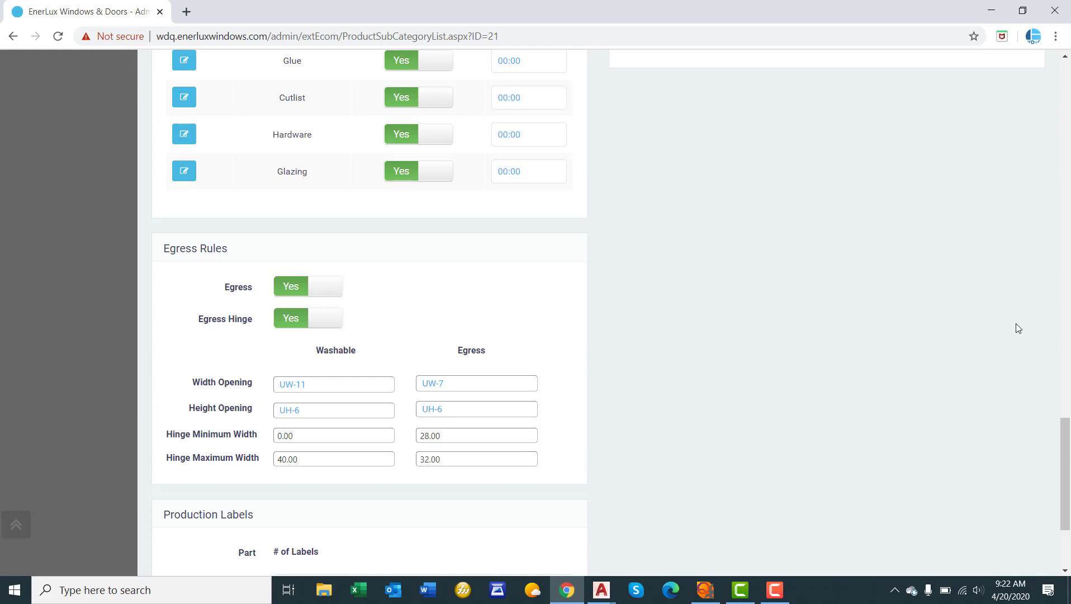
scroll(1016, 328, up, 20)
click(1023, 120)
Save the casement's egress rule changes from the Menu.
click(1001, 124)
click(1001, 124)
click(978, 150)
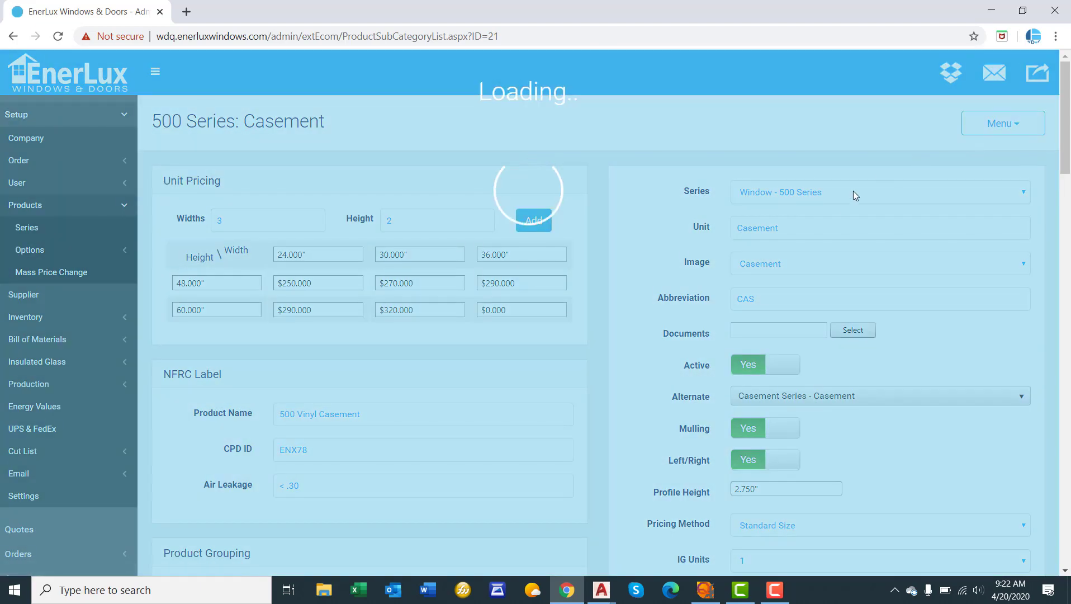
scroll(666, 316, down, 20)
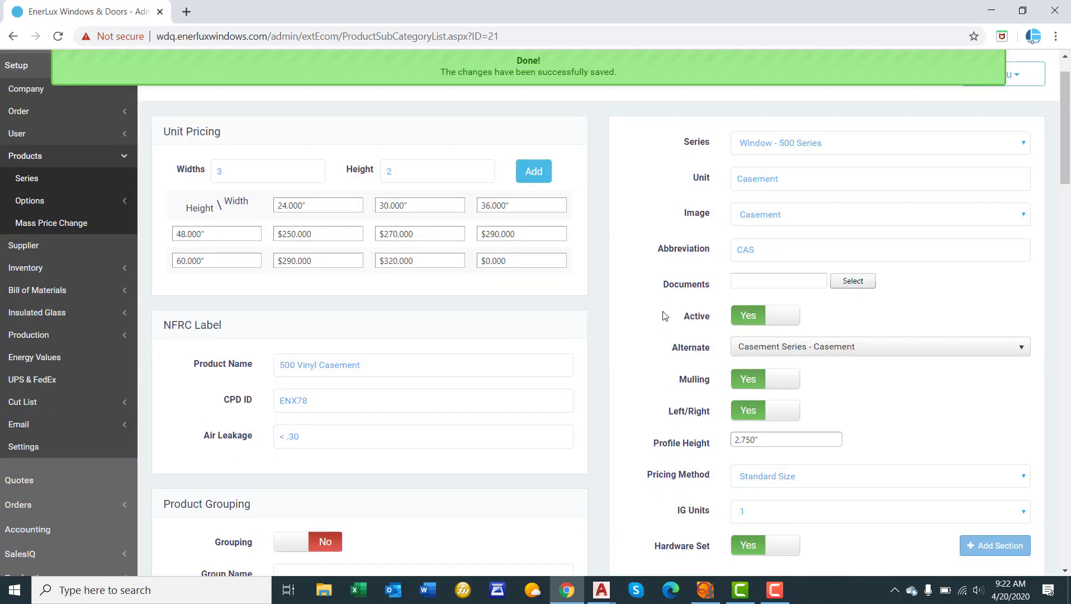
scroll(609, 319, down, 3)
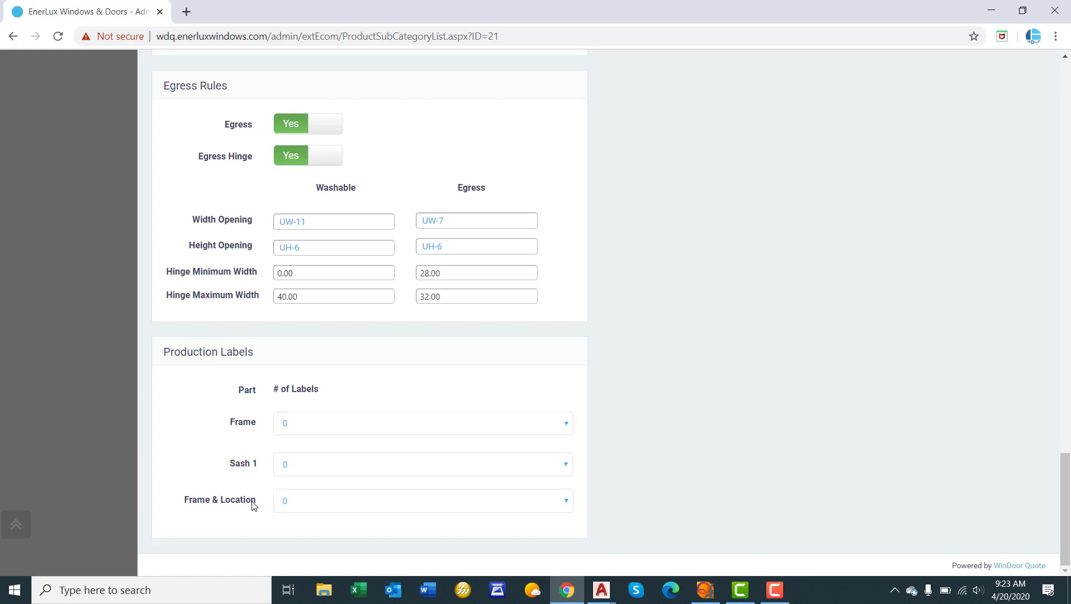
Set the Frame & Location production label count to 2.
click(328, 499)
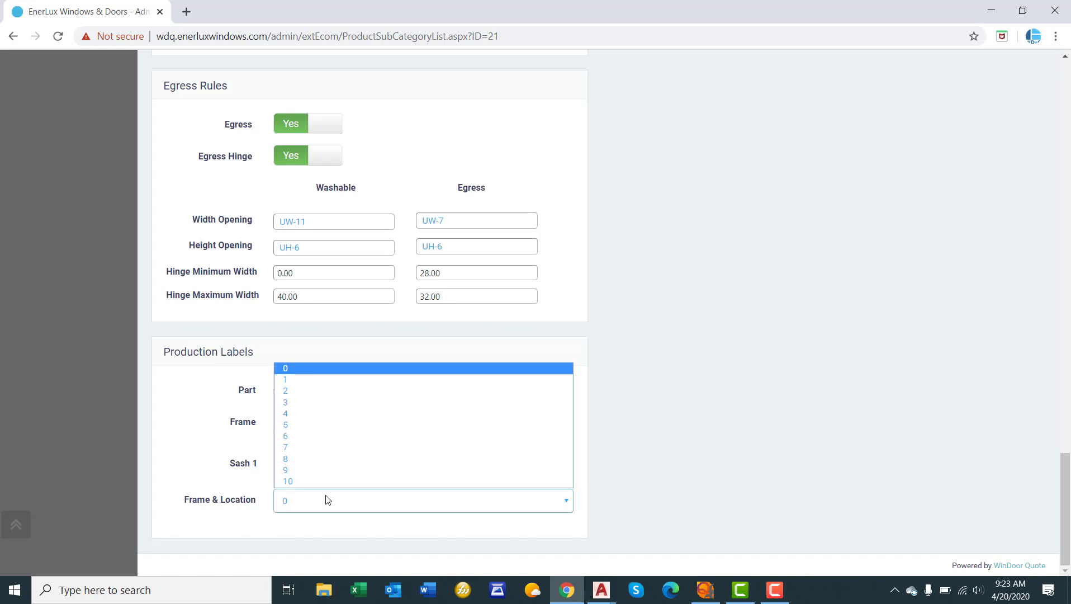
click(332, 391)
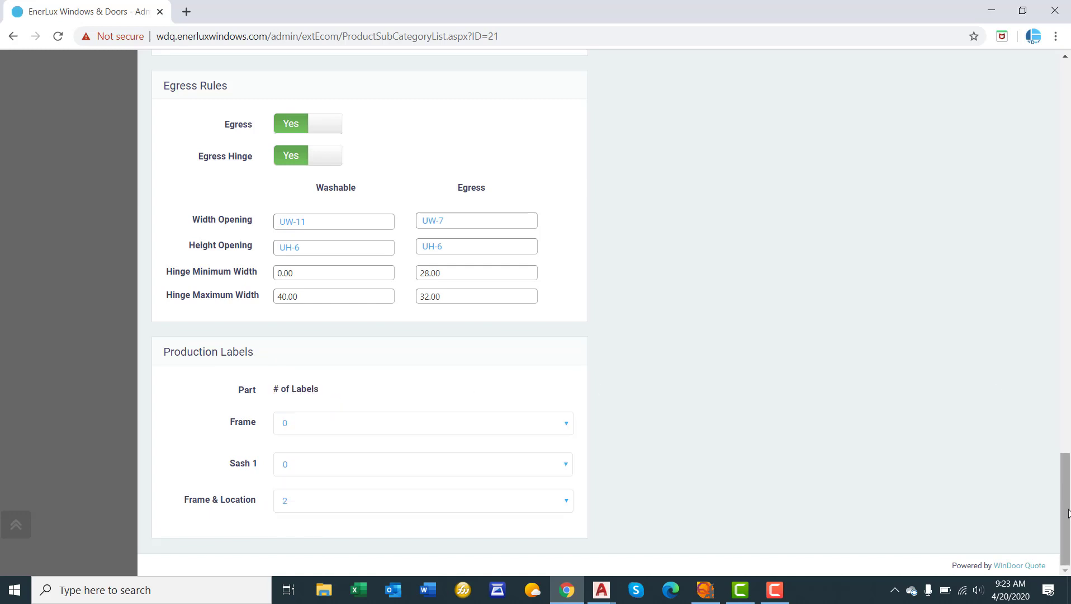
drag(1065, 482, 1054, 129)
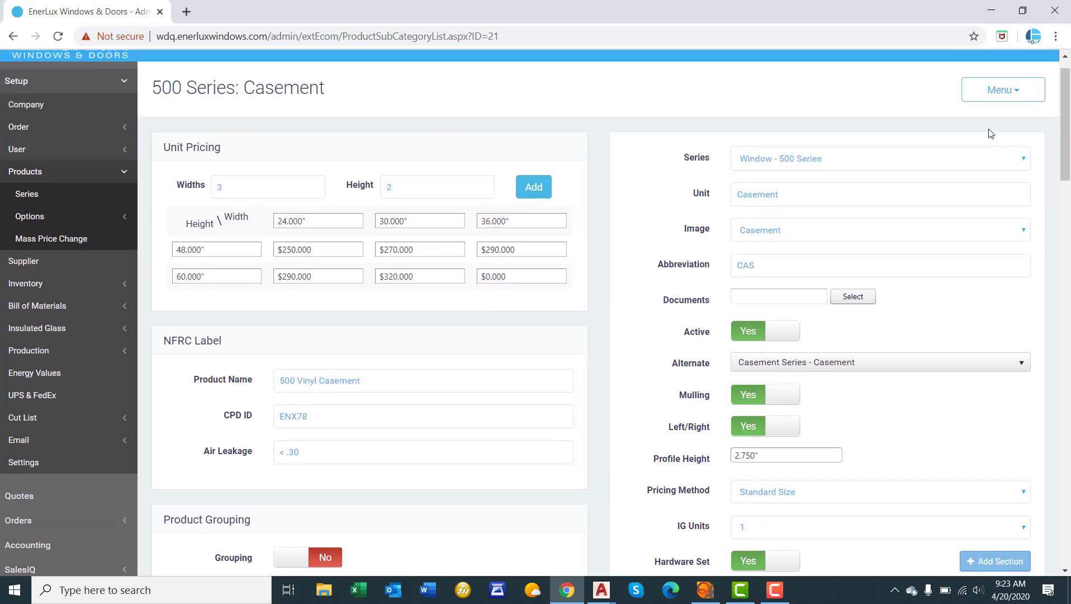
Save the casement with the new production label count.
scroll(976, 147, down, 2)
scroll(975, 147, down, 1)
scroll(972, 146, up, 3)
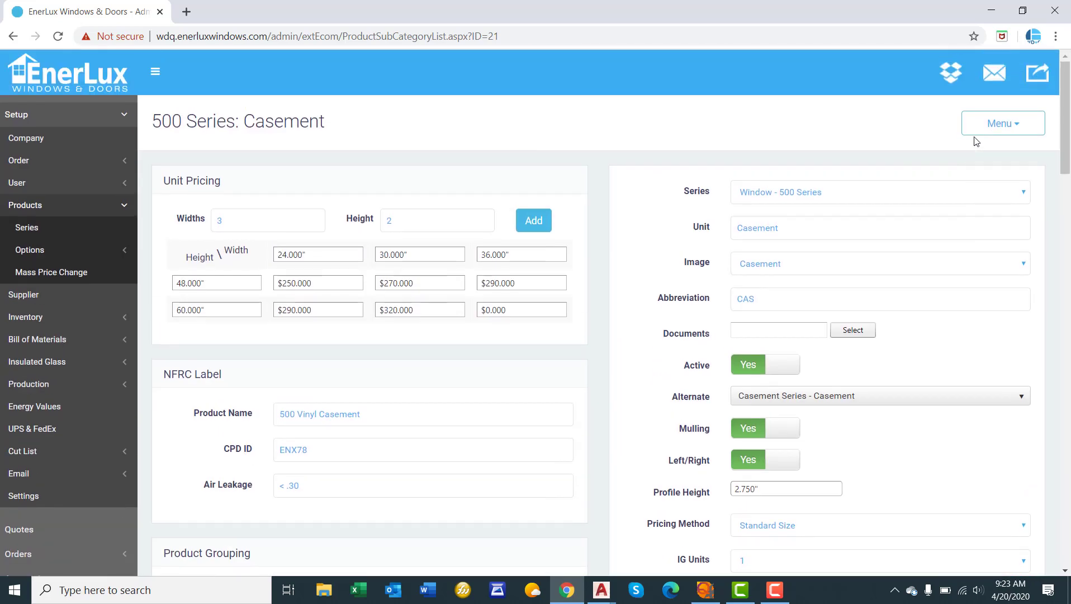
click(984, 126)
click(970, 155)
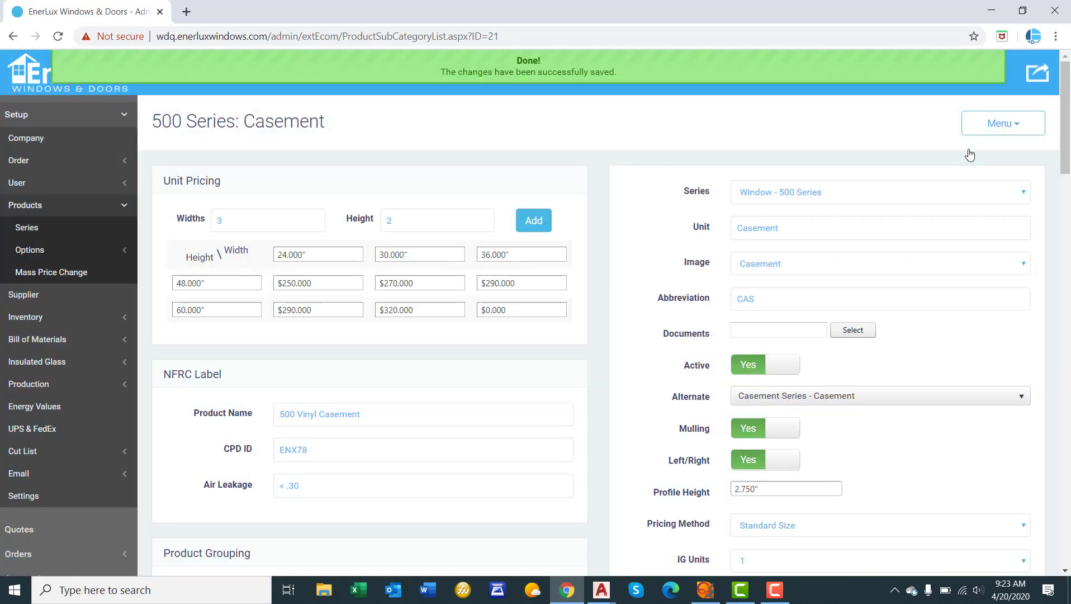
drag(1065, 162, 1068, 514)
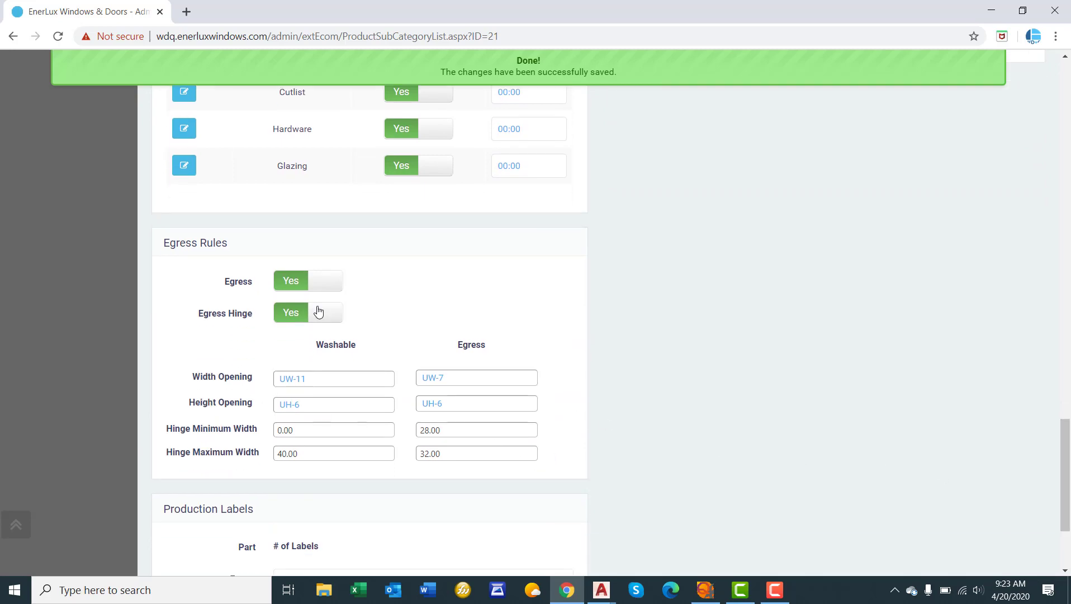
drag(1064, 470, 1065, 136)
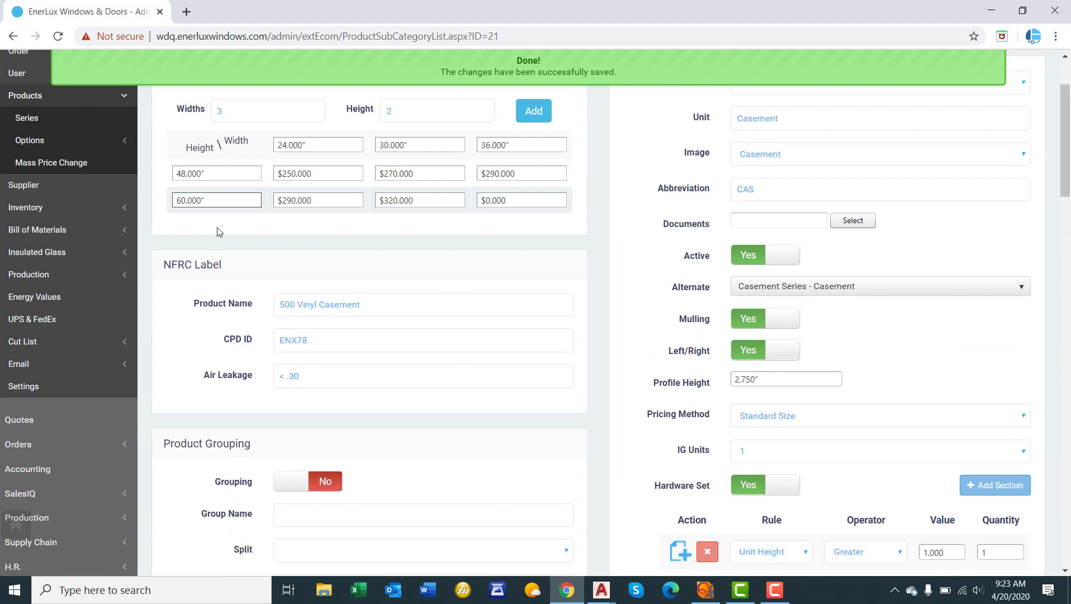
Review the Egress Code minimums in Settings: 20.000" wide, 24.000" high, 5.70 sq ft.
click(23, 386)
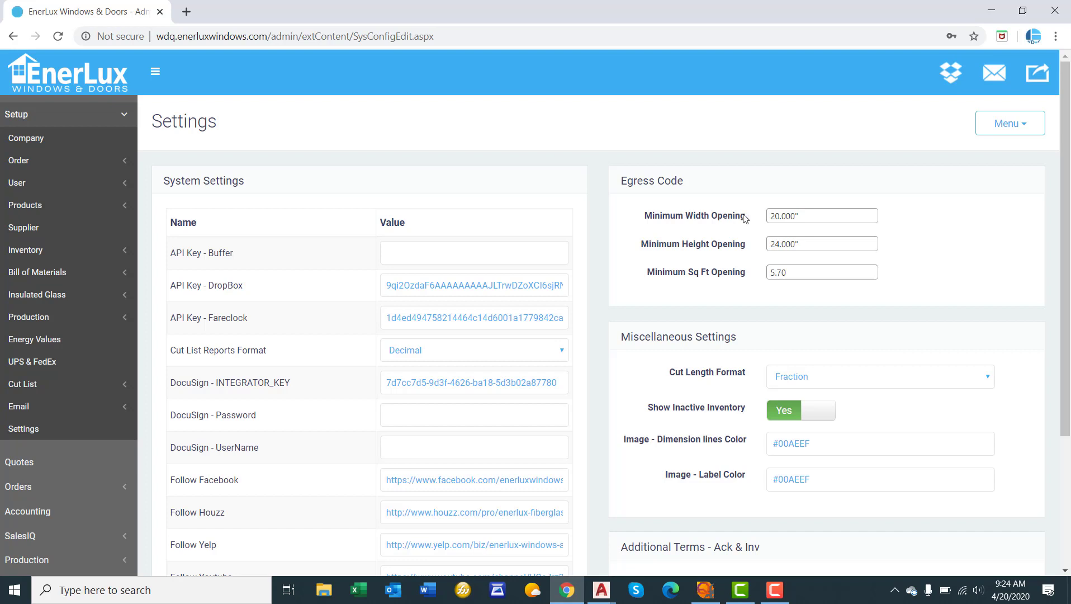
click(811, 268)
click(738, 248)
click(68, 213)
Copy the 500 Series Casement unit and open the new row-2 copy for editing.
scroll(65, 210, down, 1)
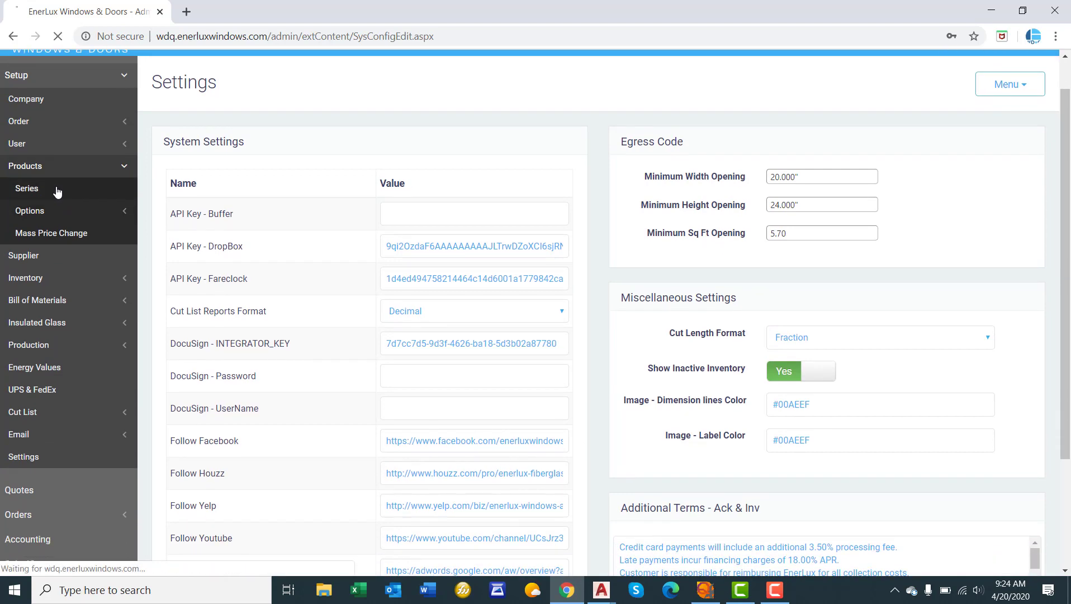
click(55, 190)
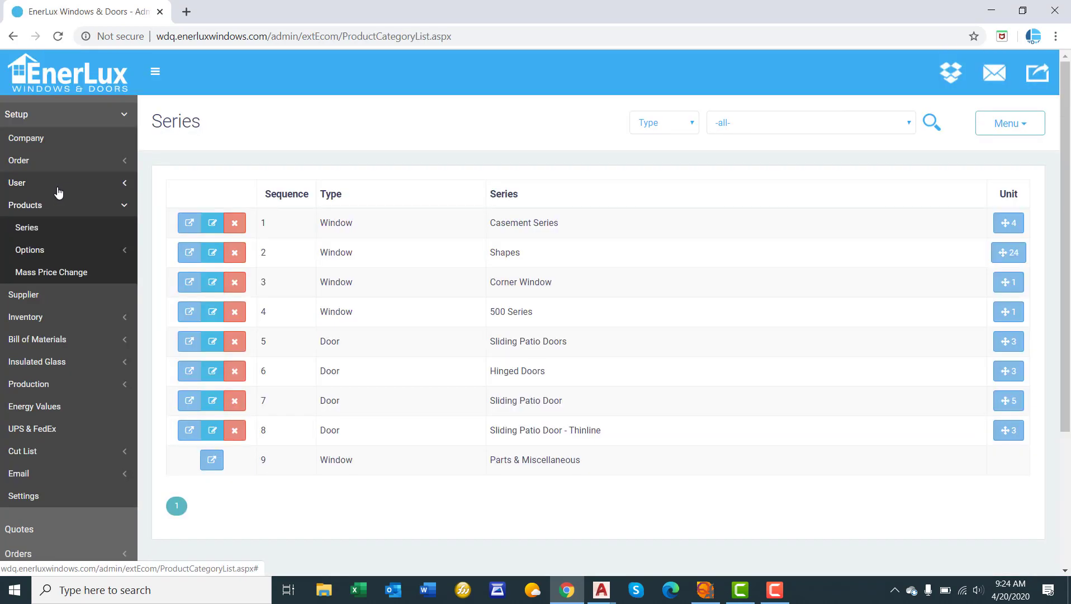
click(190, 224)
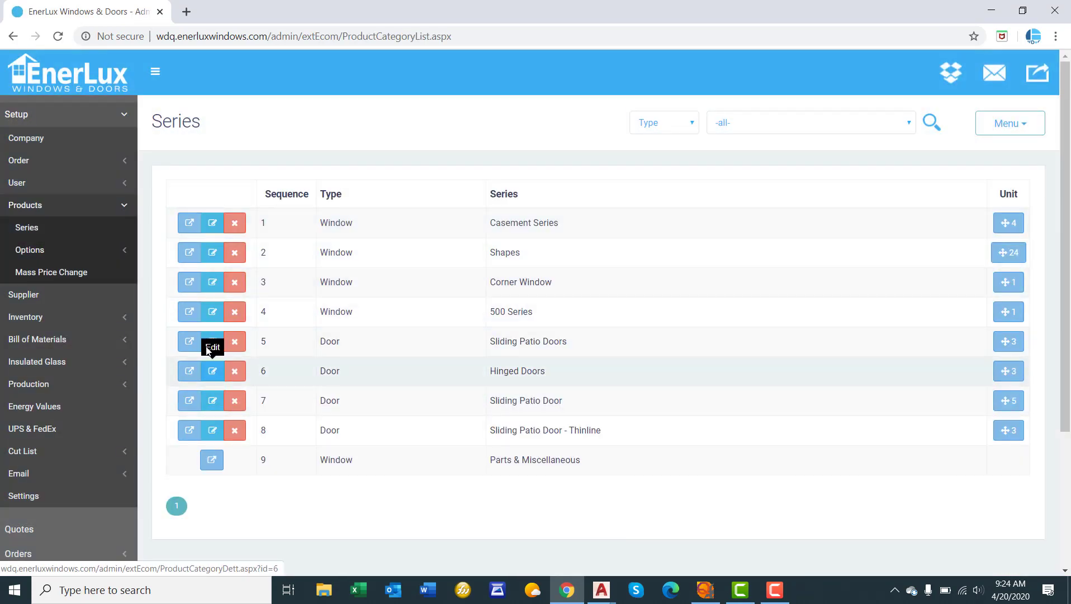
click(193, 314)
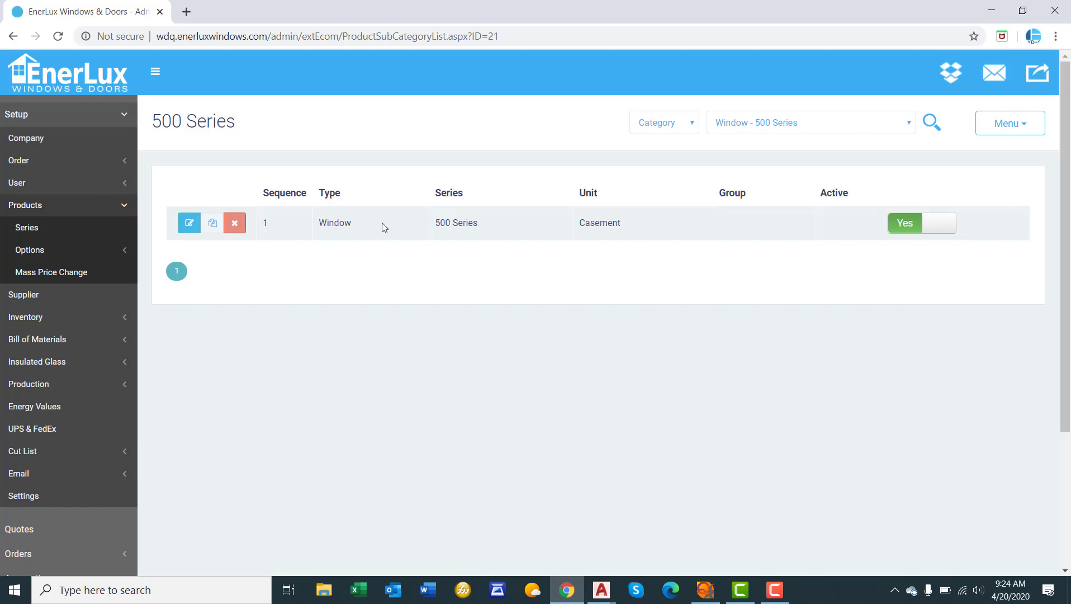
click(215, 223)
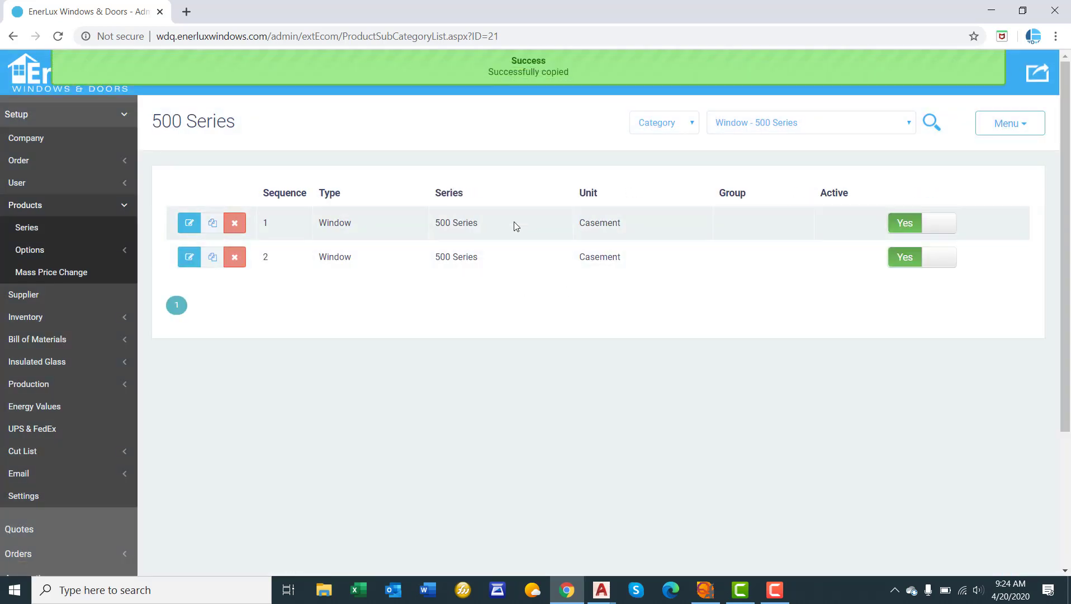
click(190, 260)
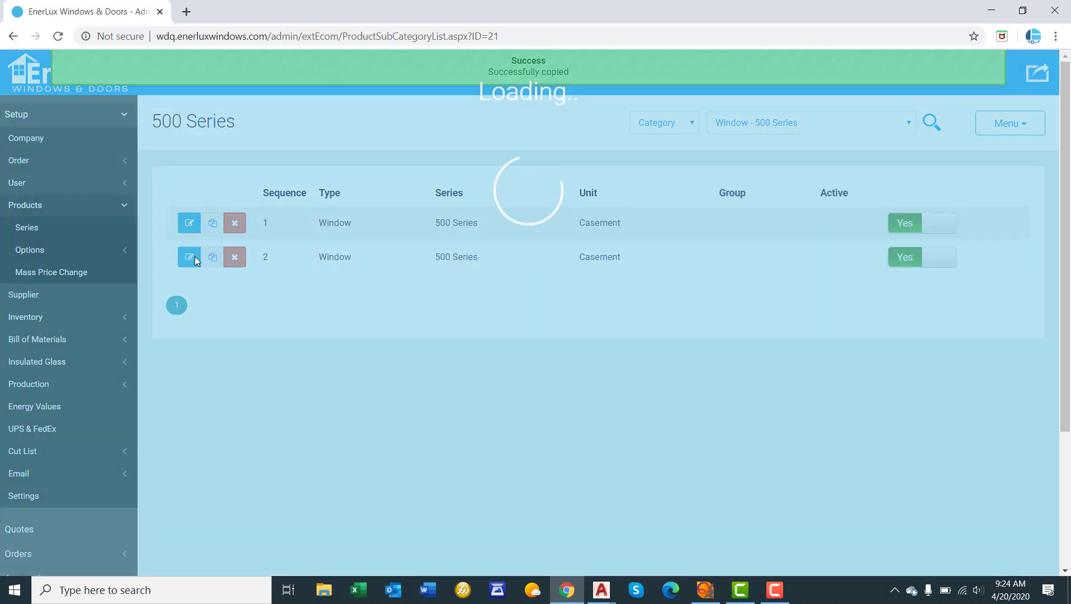
Group the copied unit under Casement with a 4 1/2" frame depth.
scroll(706, 298, down, 15)
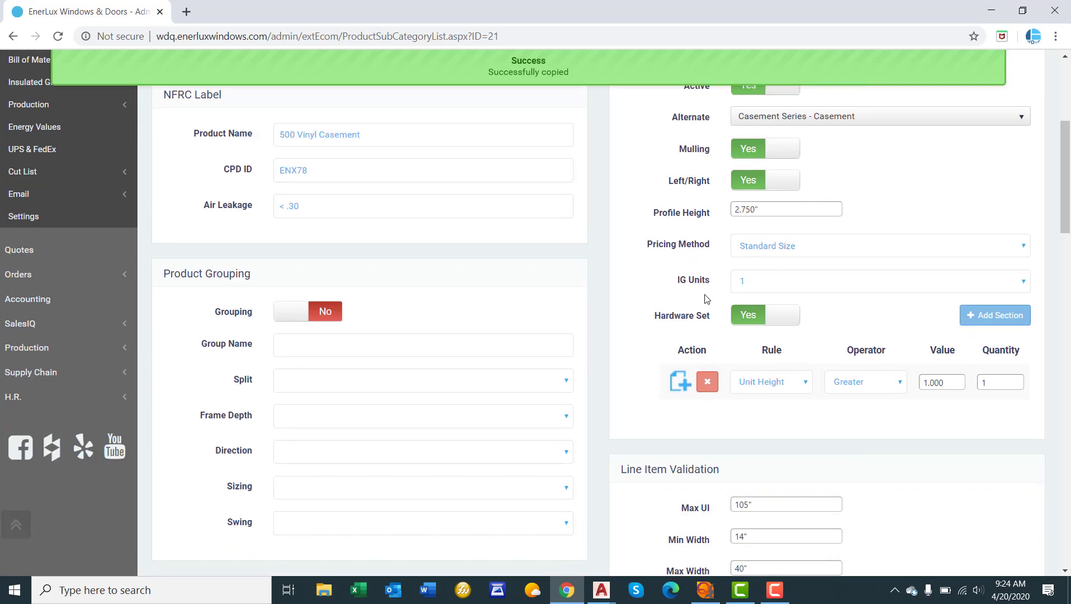
scroll(706, 298, down, 6)
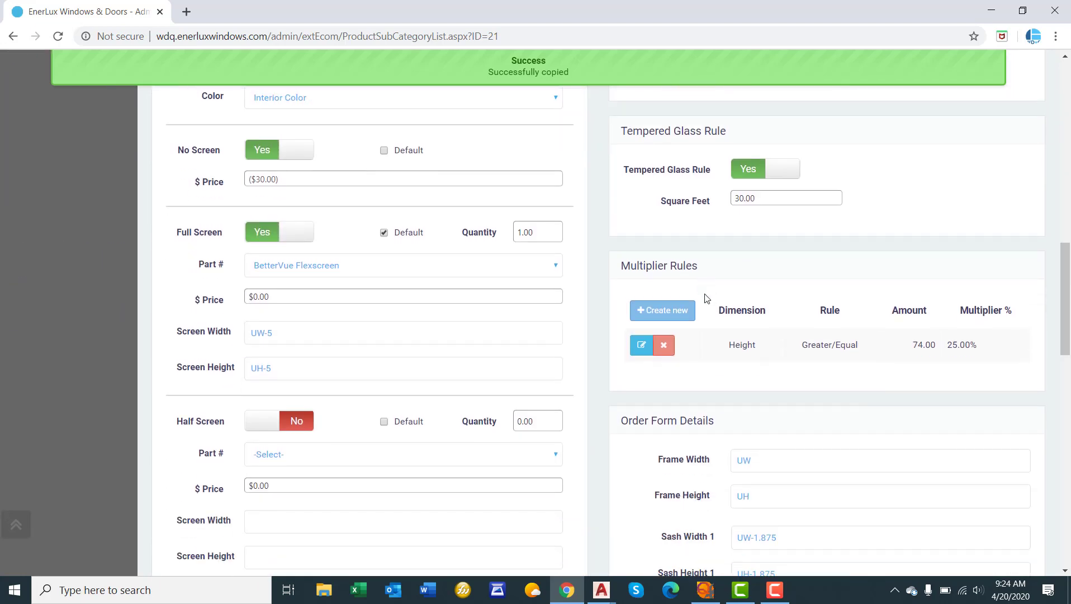
scroll(705, 299, down, 10)
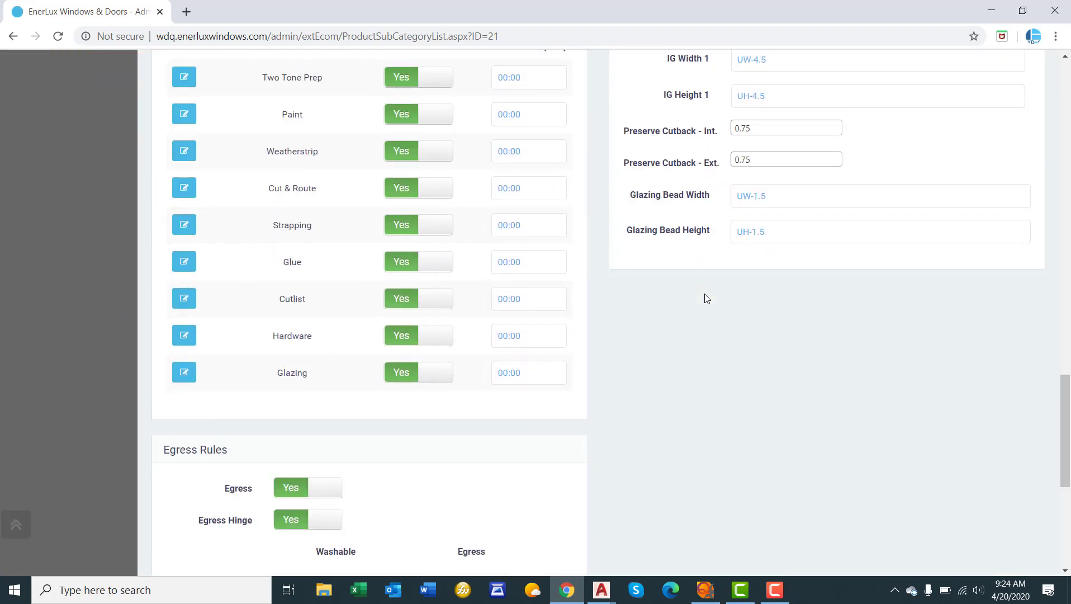
scroll(706, 298, up, 20)
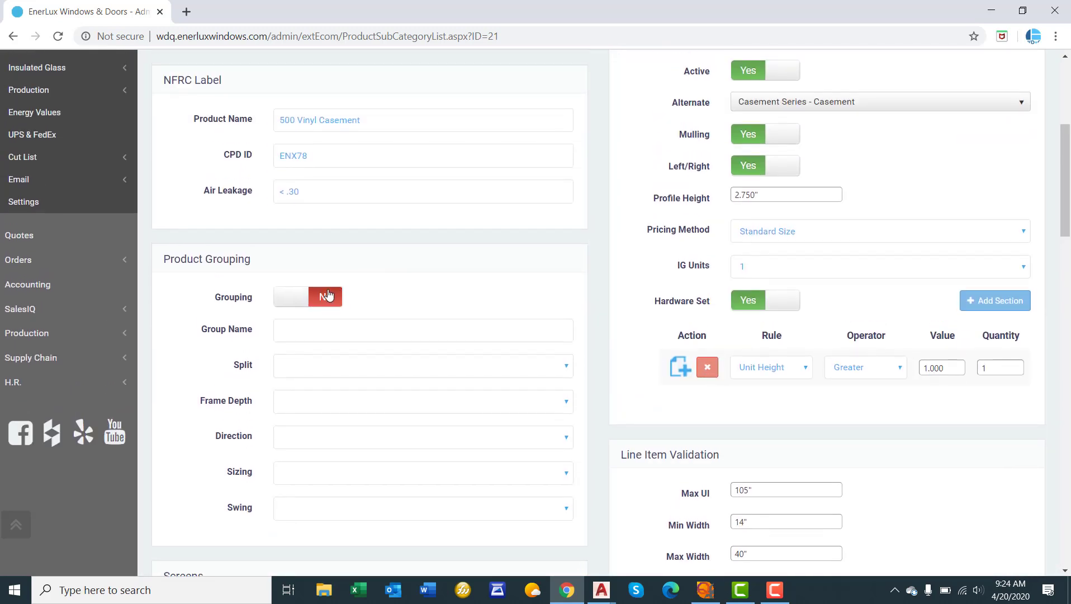
click(329, 296)
click(333, 320)
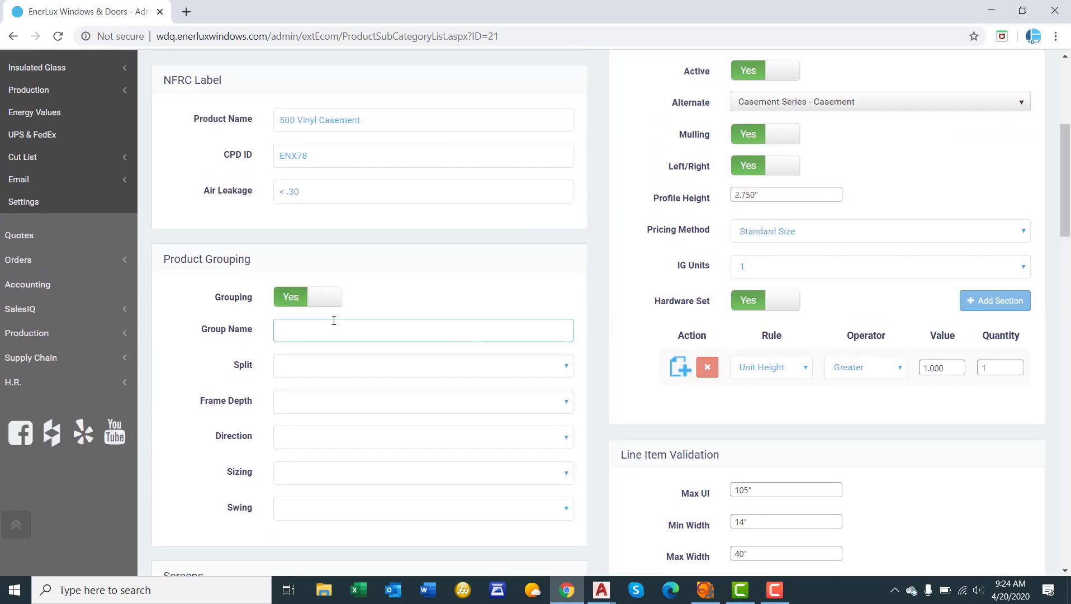
text(Casement)
click(331, 399)
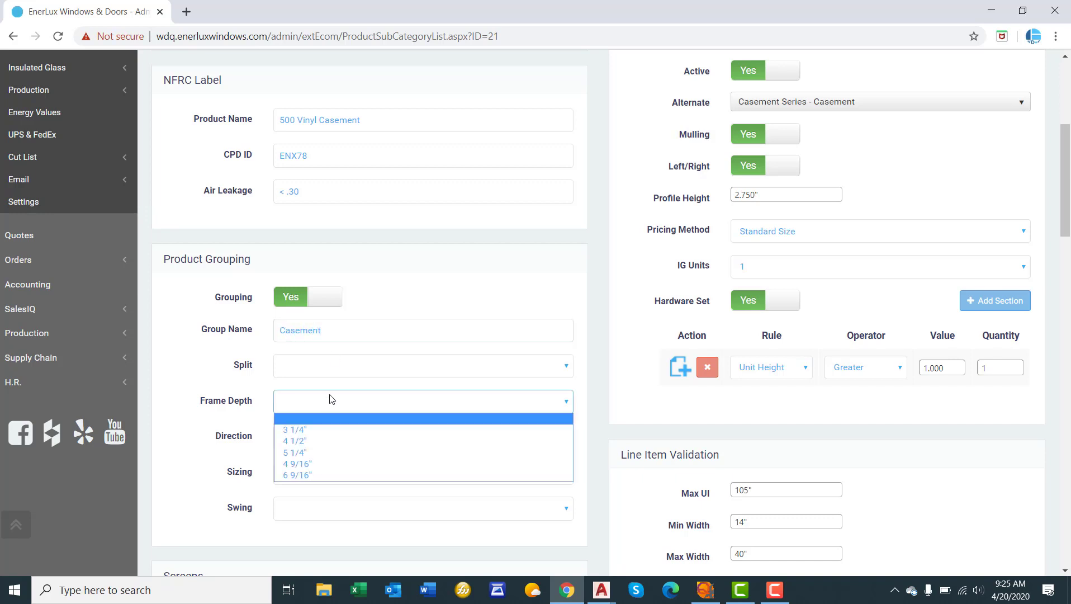
click(334, 440)
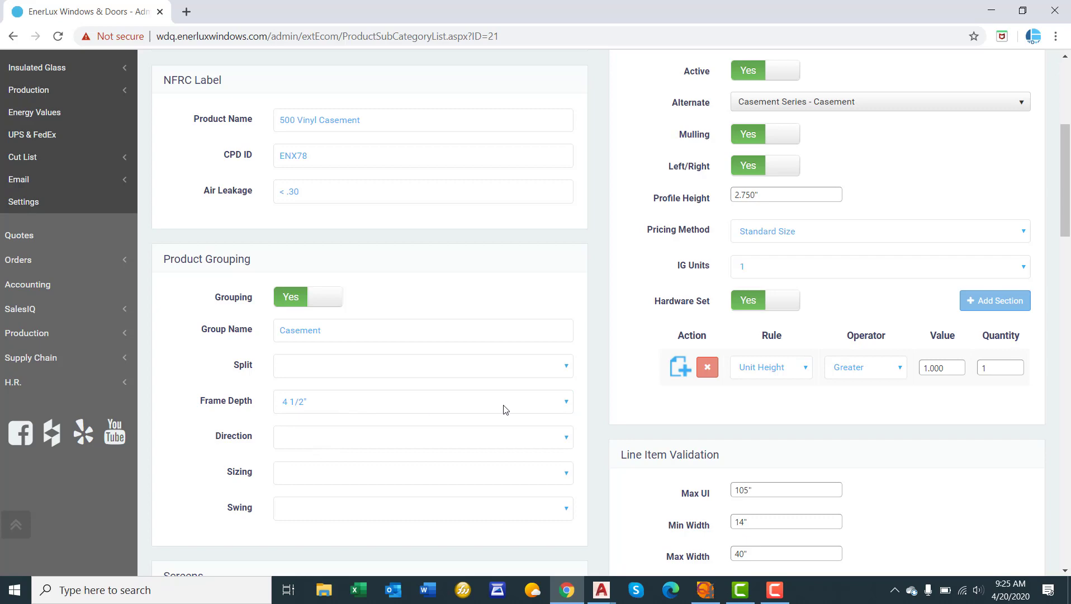
Rename the copy to 4.5" Casement, then save and close it.
scroll(640, 411, up, 5)
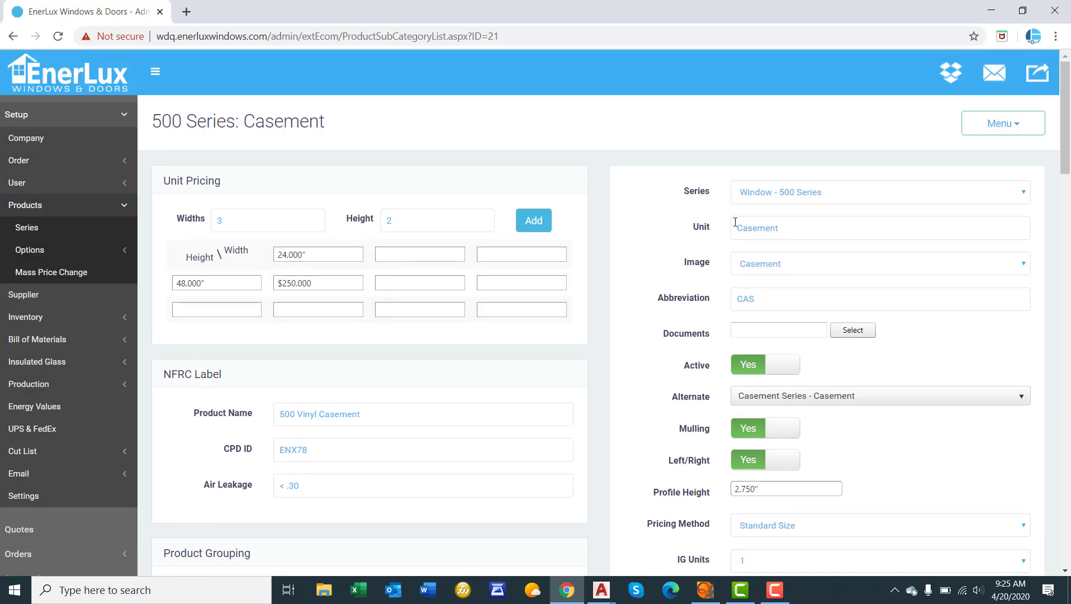
click(736, 222)
text(4.5")
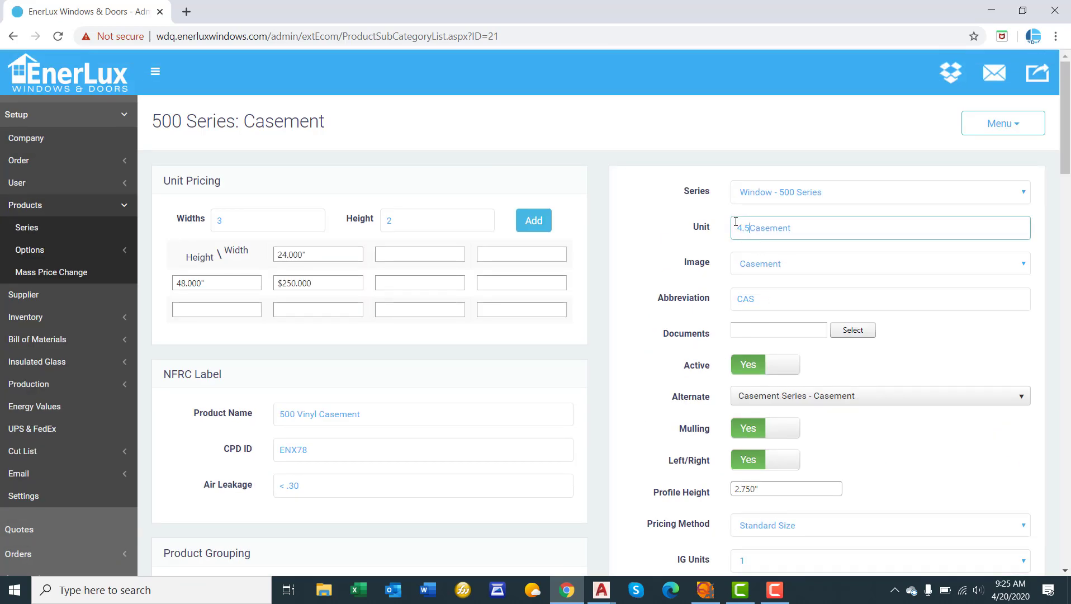
click(1010, 129)
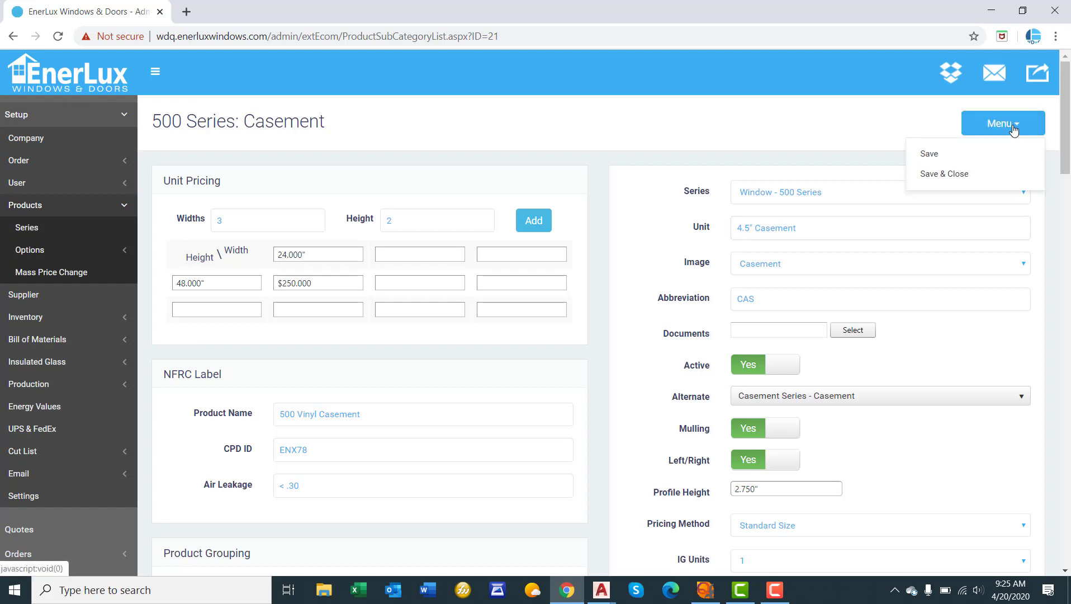
click(951, 173)
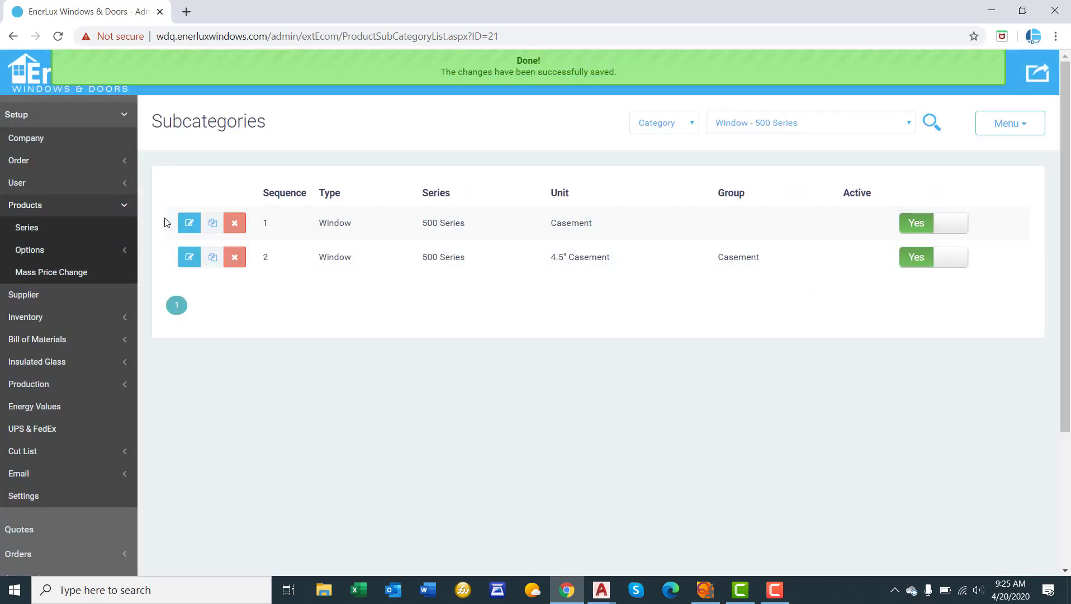
Group the original row-1 Casement under Casement with a 3 1/4" frame depth and save.
click(189, 223)
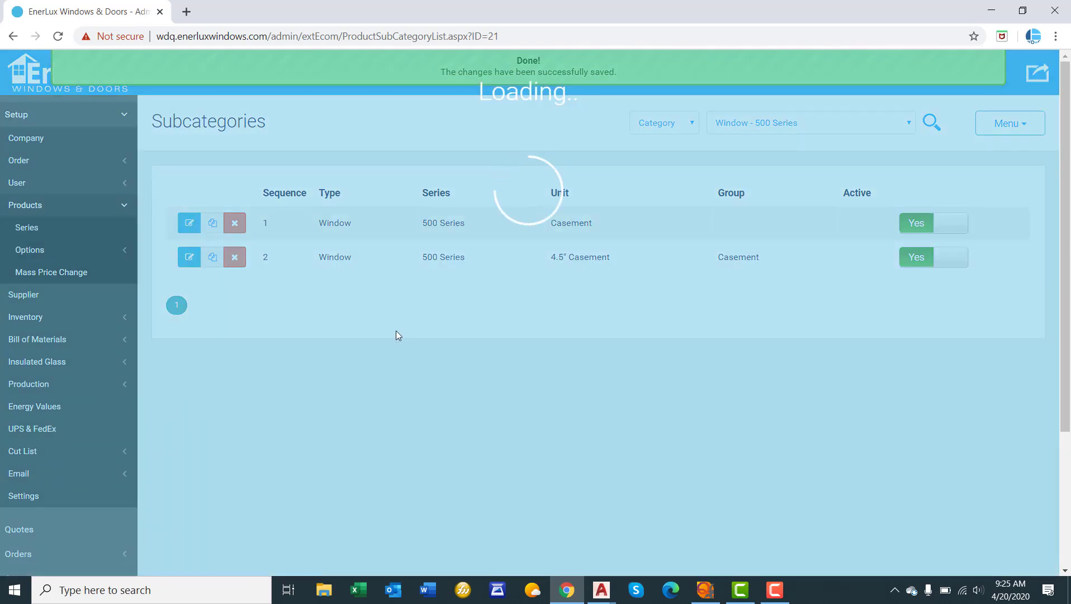
scroll(394, 334, down, 5)
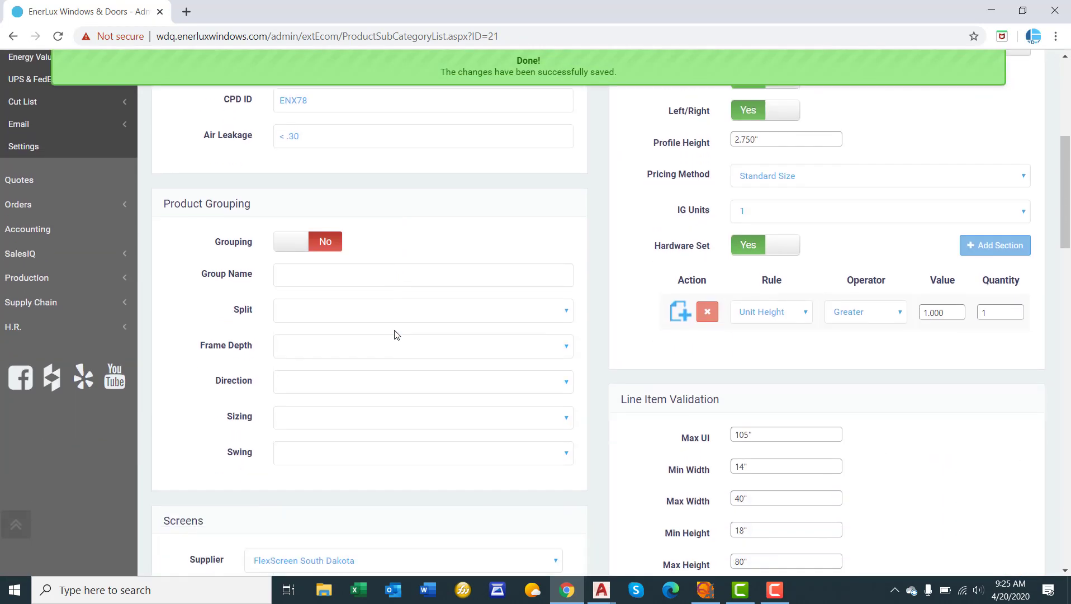
click(317, 242)
click(290, 276)
text(Casement)
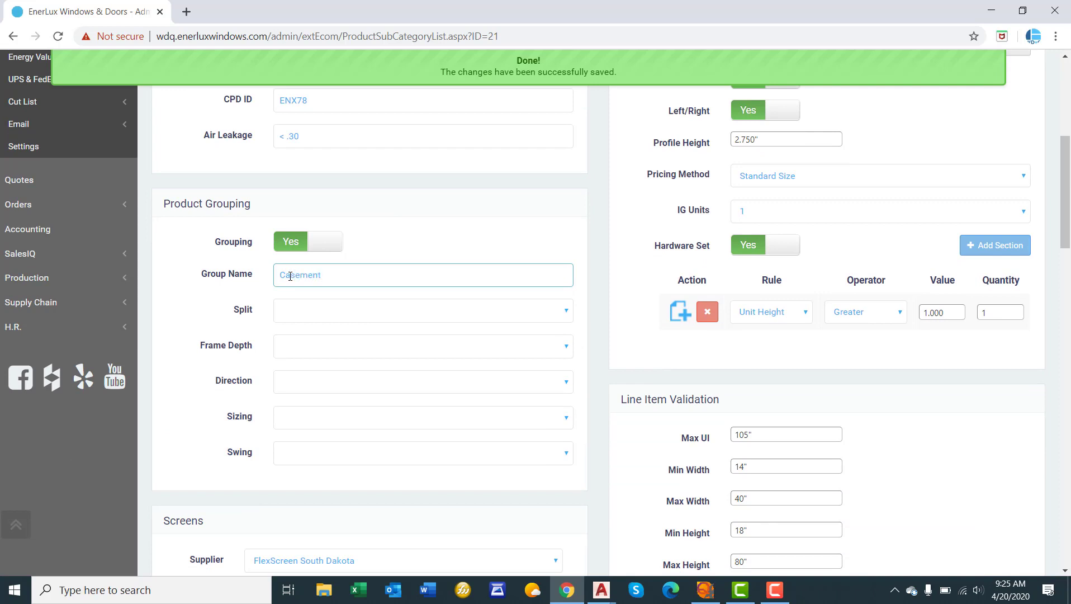
click(342, 350)
click(329, 374)
scroll(270, 318, up, 6)
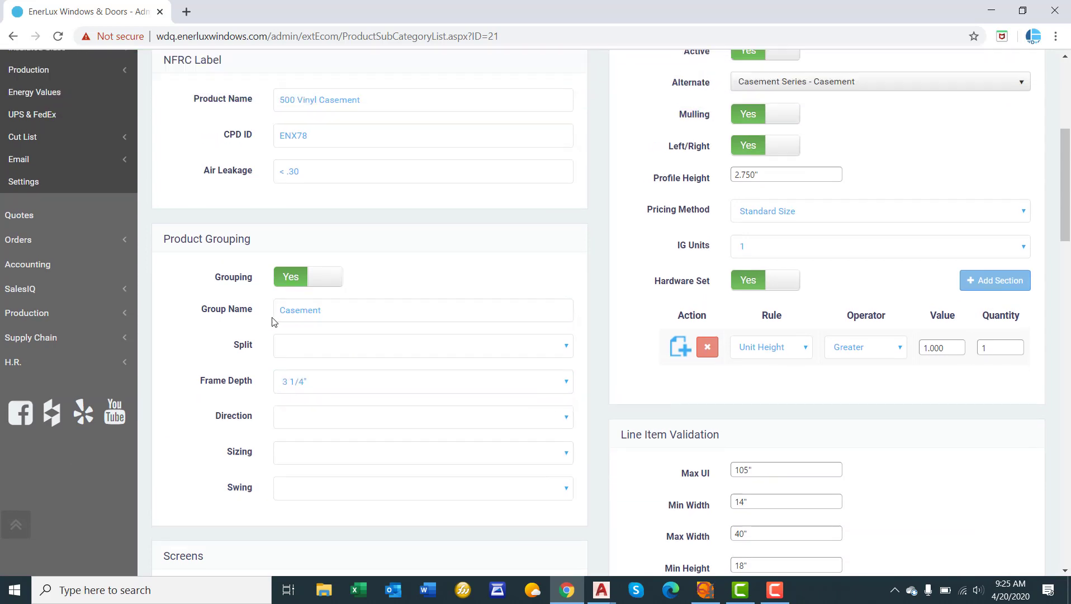
click(1002, 124)
click(979, 173)
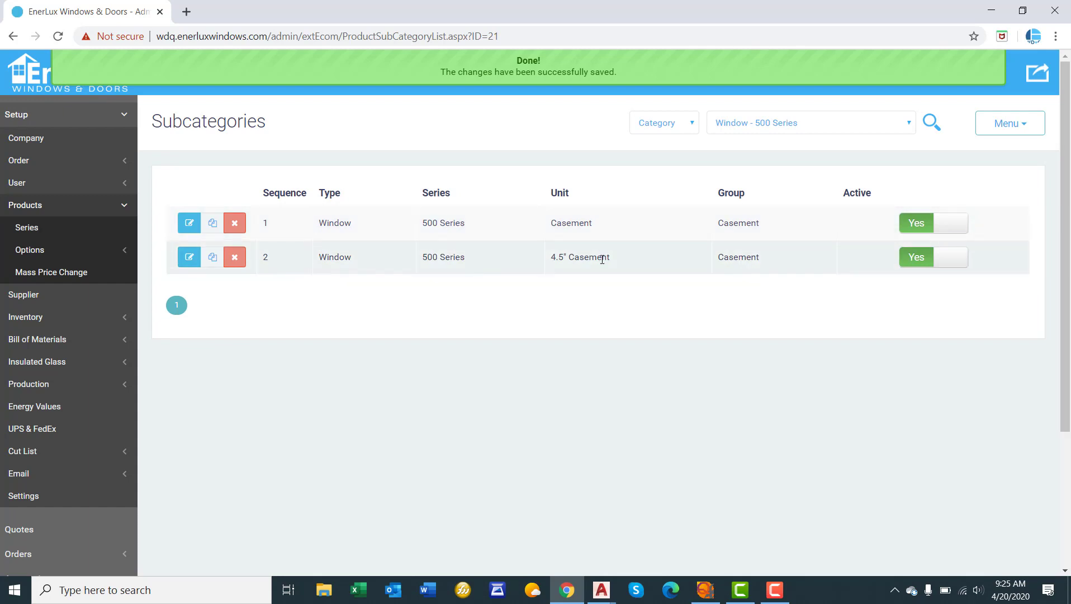
Rename the original unit to 3.25" Casement and save it.
click(189, 222)
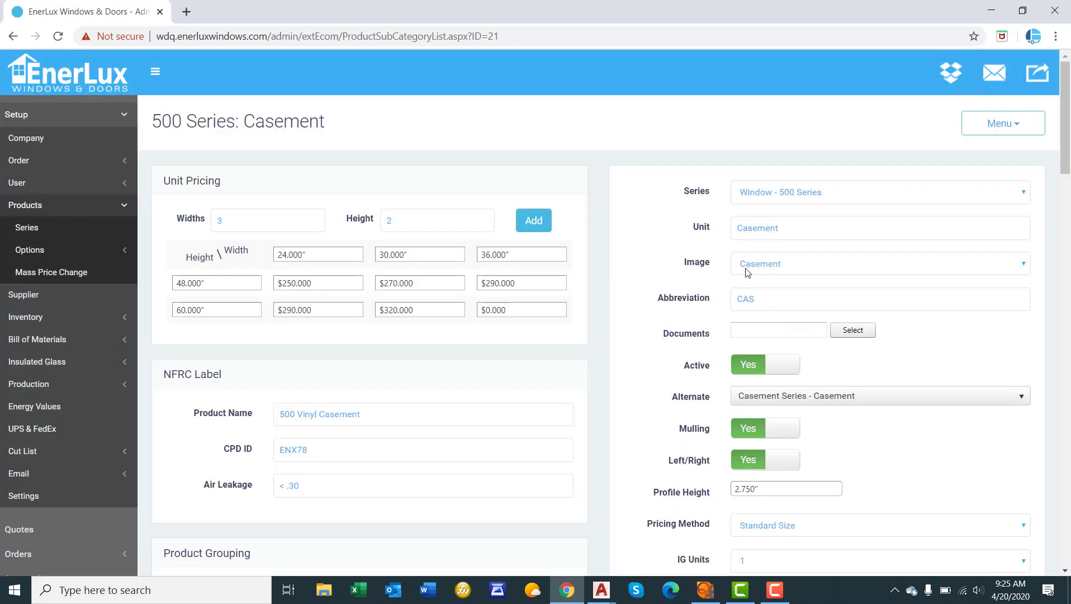
click(737, 228)
text(3.25")
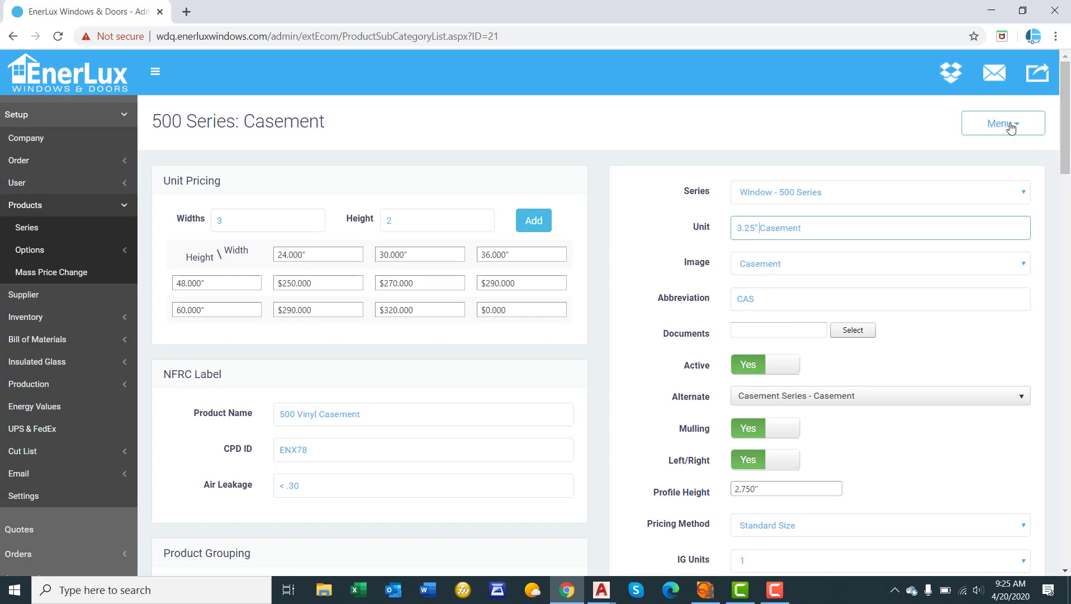
click(1004, 124)
click(962, 149)
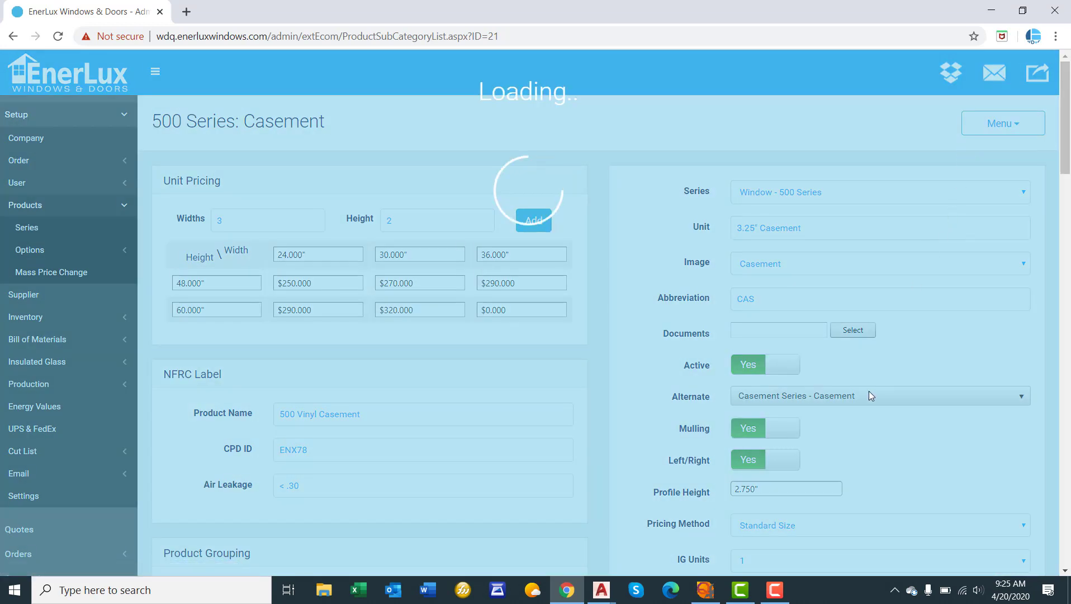